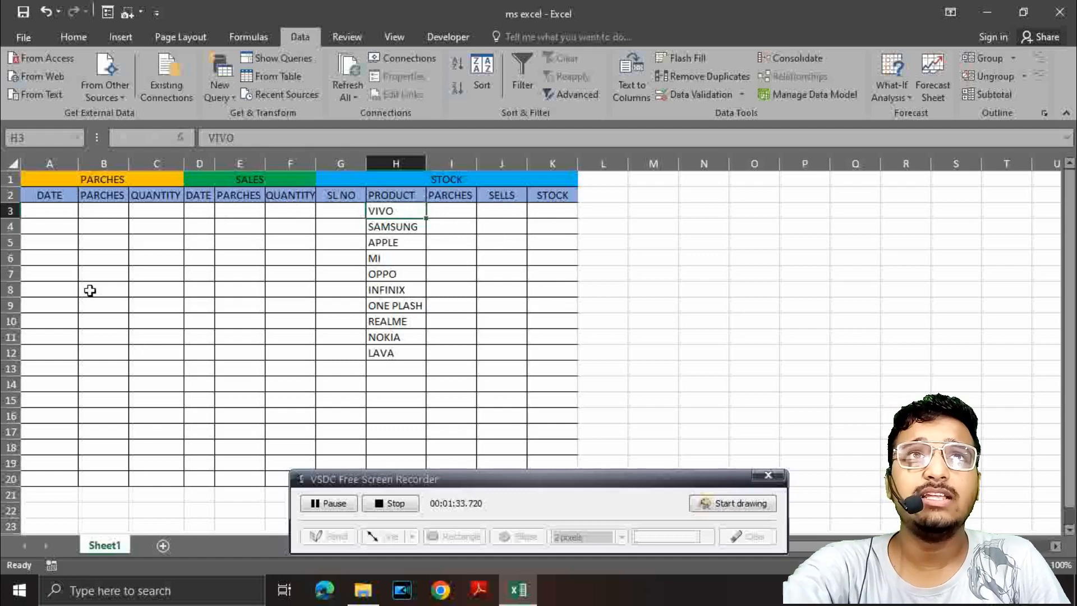
Step: Enter the formula =TODAY() in cell A3 as the first purchase date
click(45, 214)
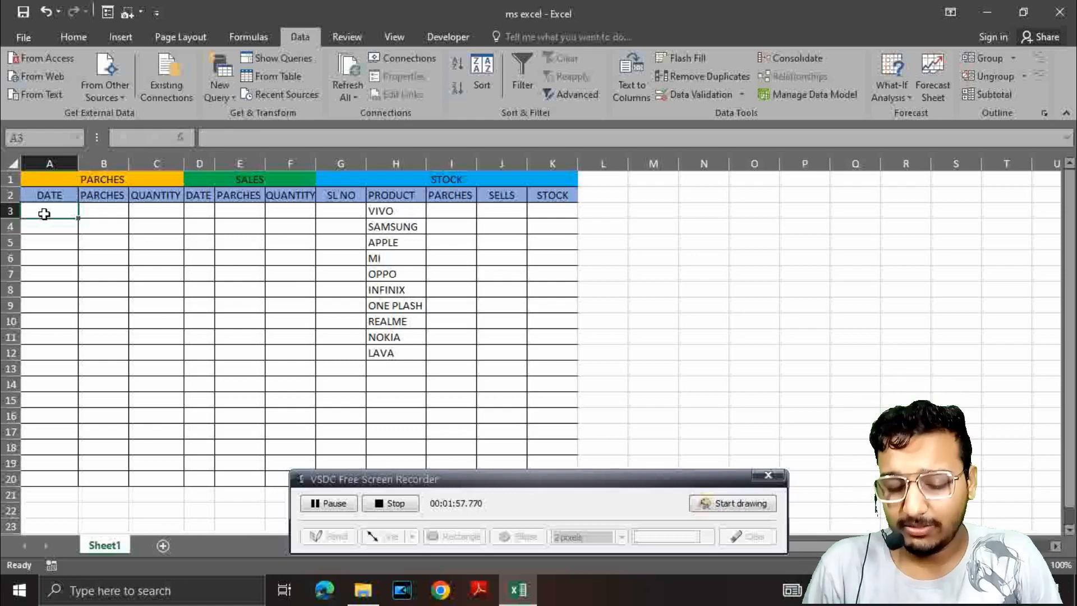
text(=)
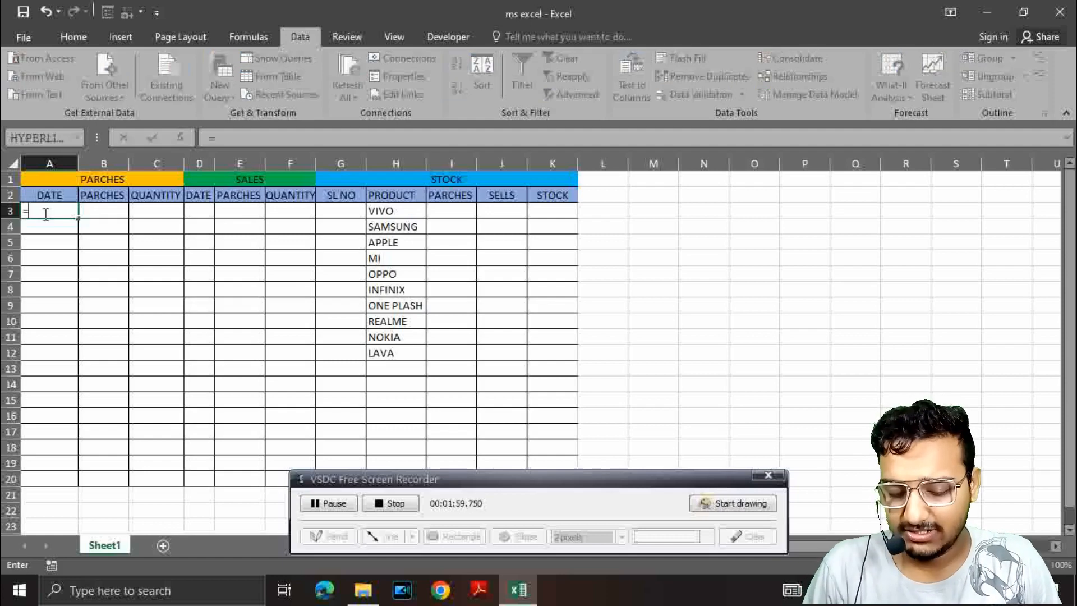
text(TODAY)
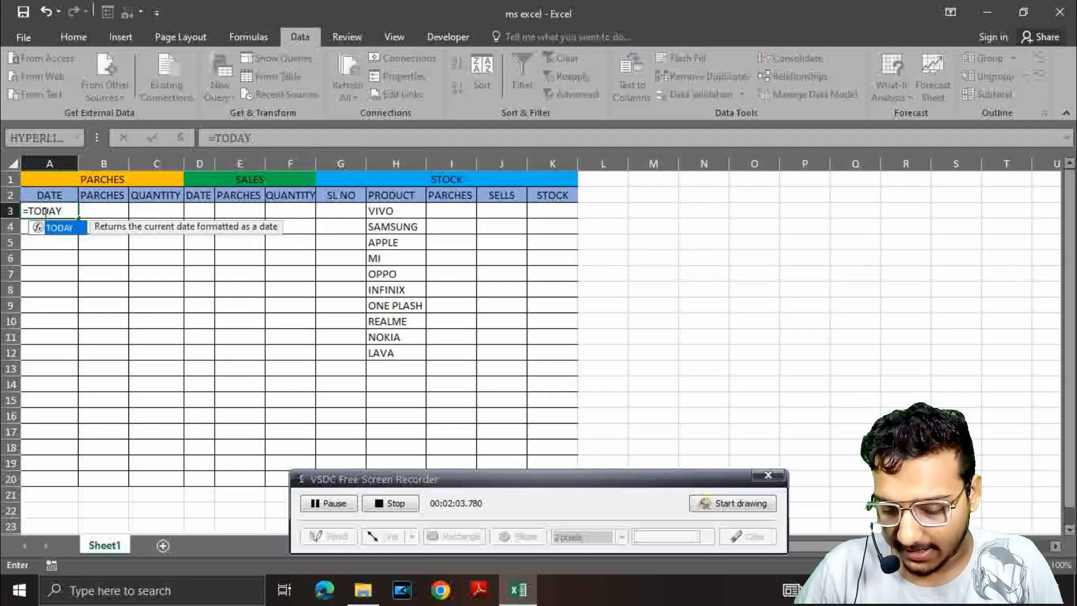
text(()
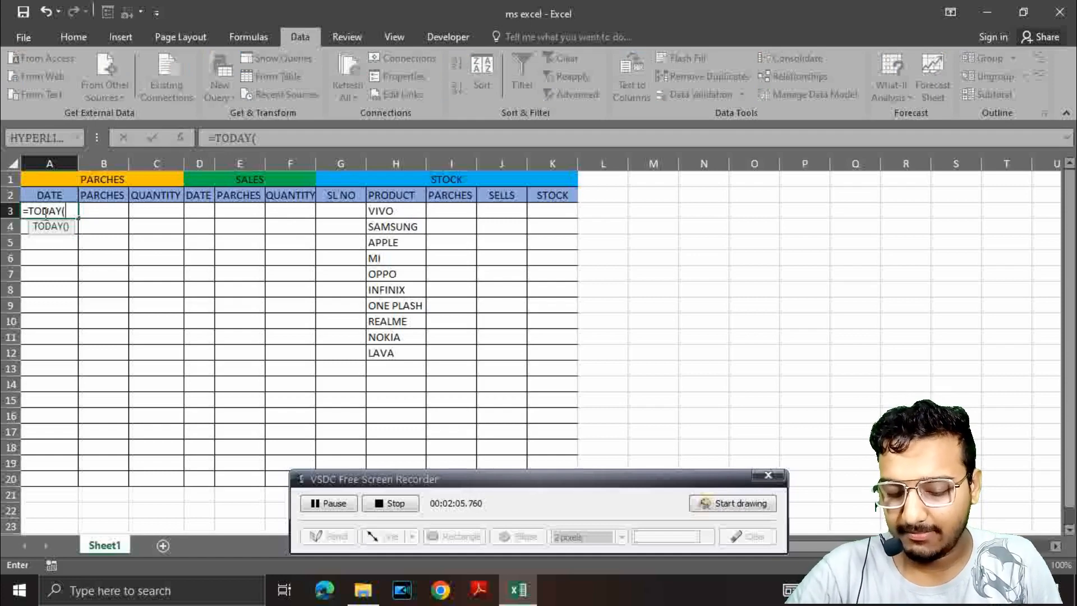
text())
key(Tab)
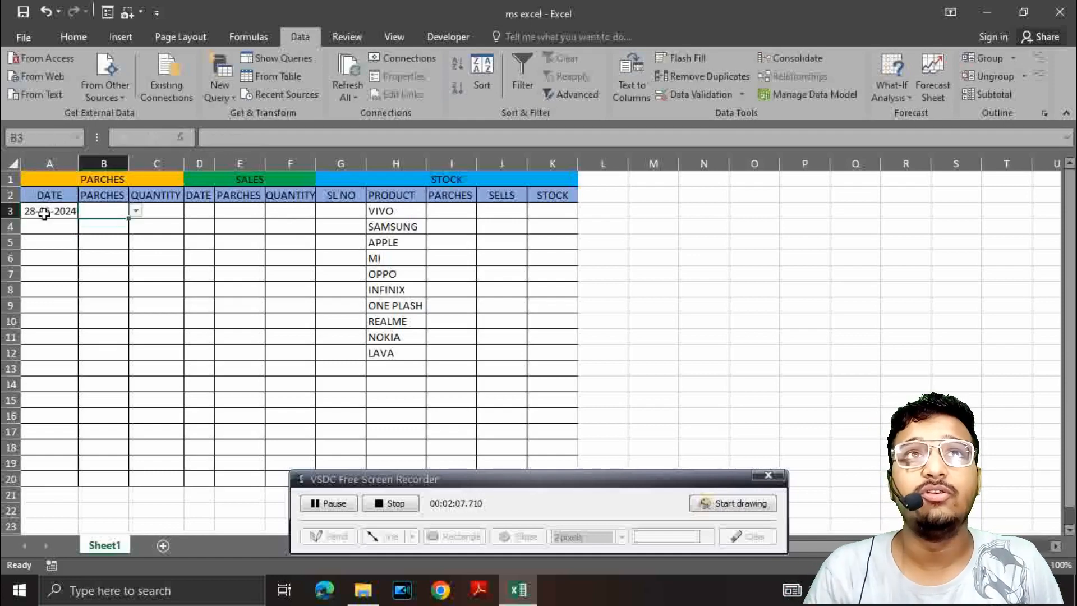
Step: Enter the date 29-05-2024 in cell A4, below the first purchase date
click(42, 223)
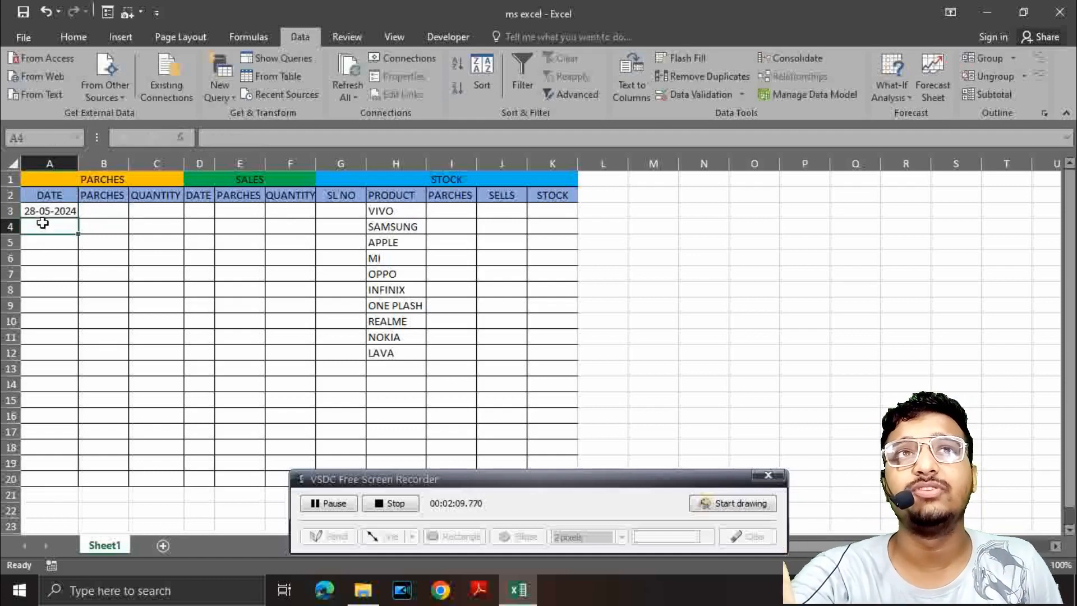
click(45, 212)
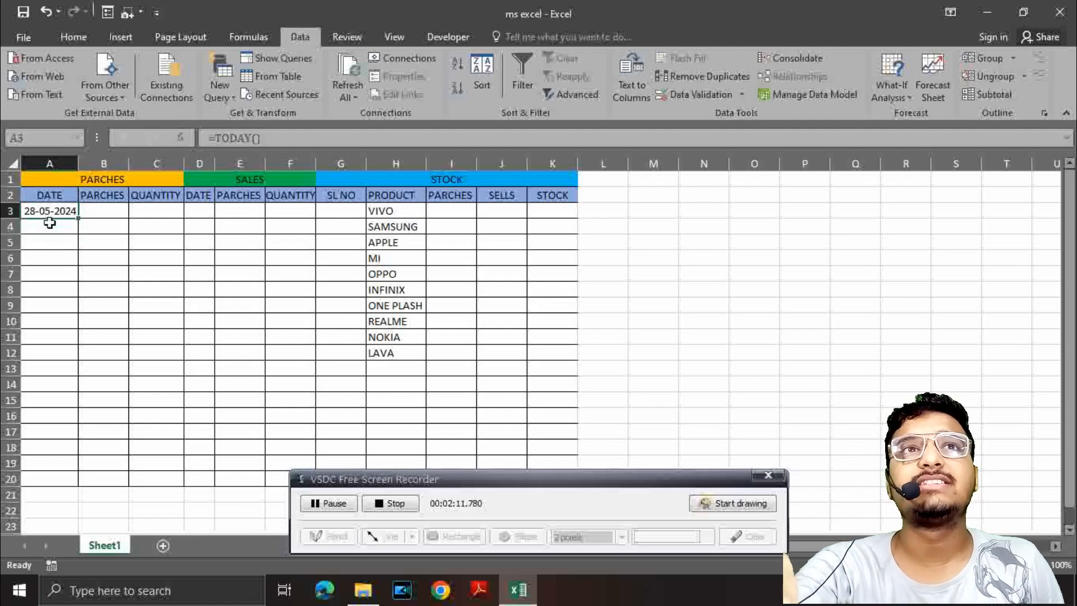
click(96, 212)
click(51, 227)
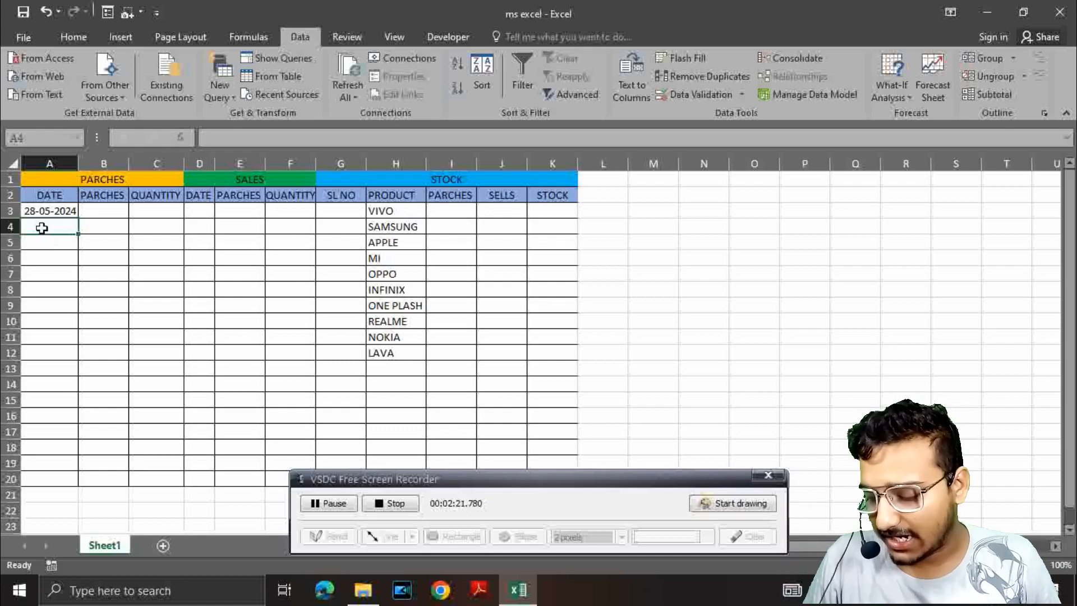
text(29-)
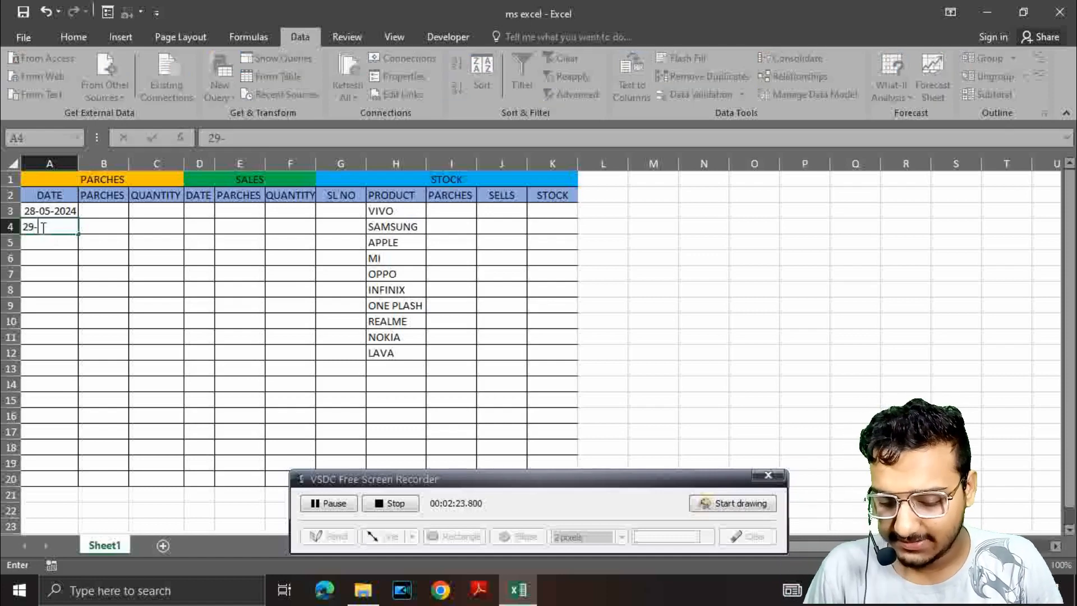
text(05-)
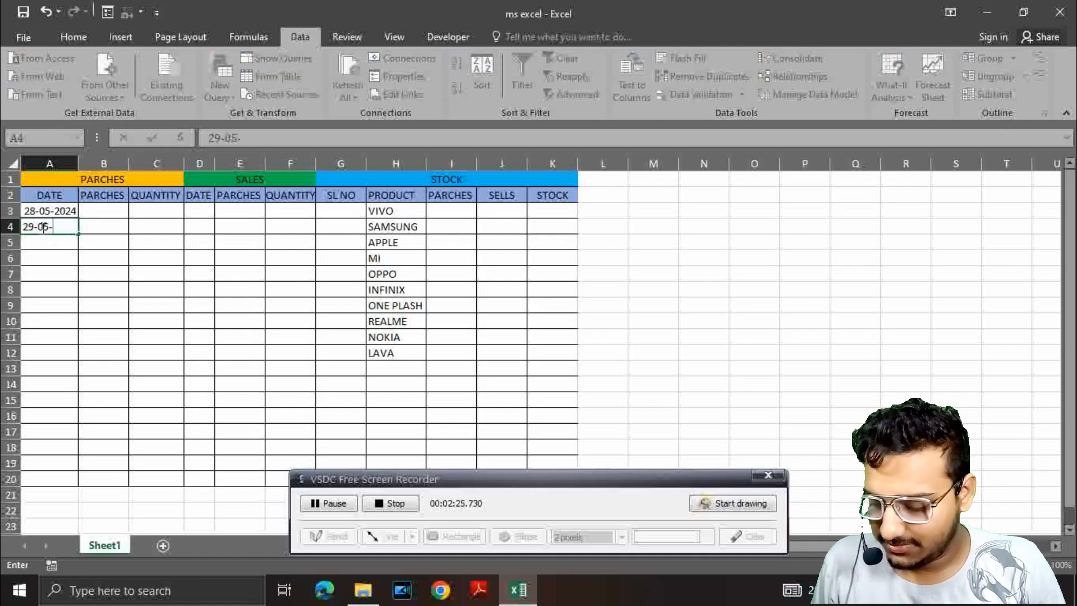
text(2024)
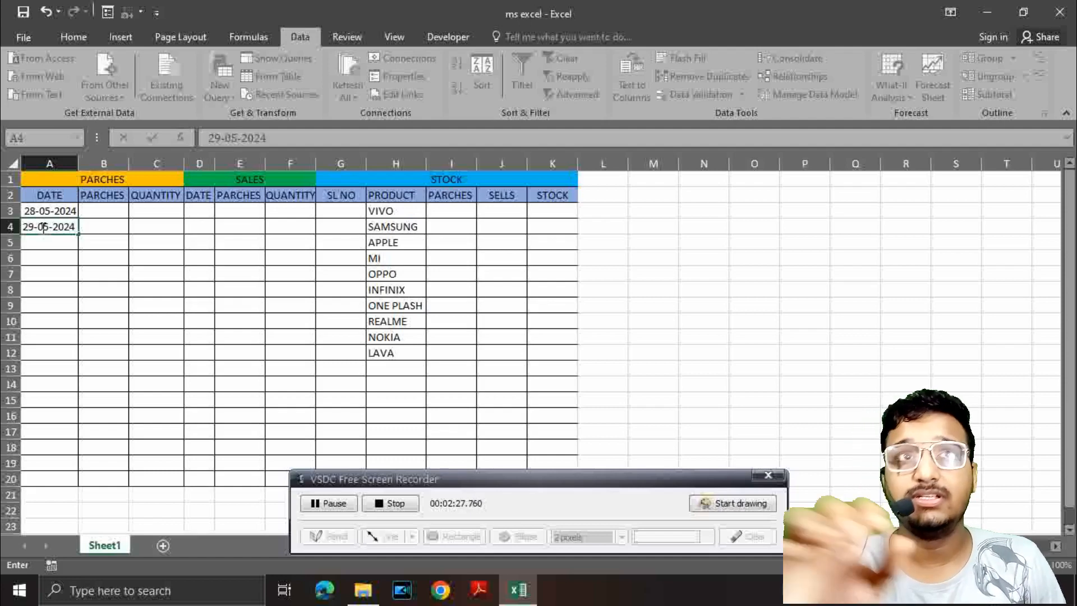
key(Return)
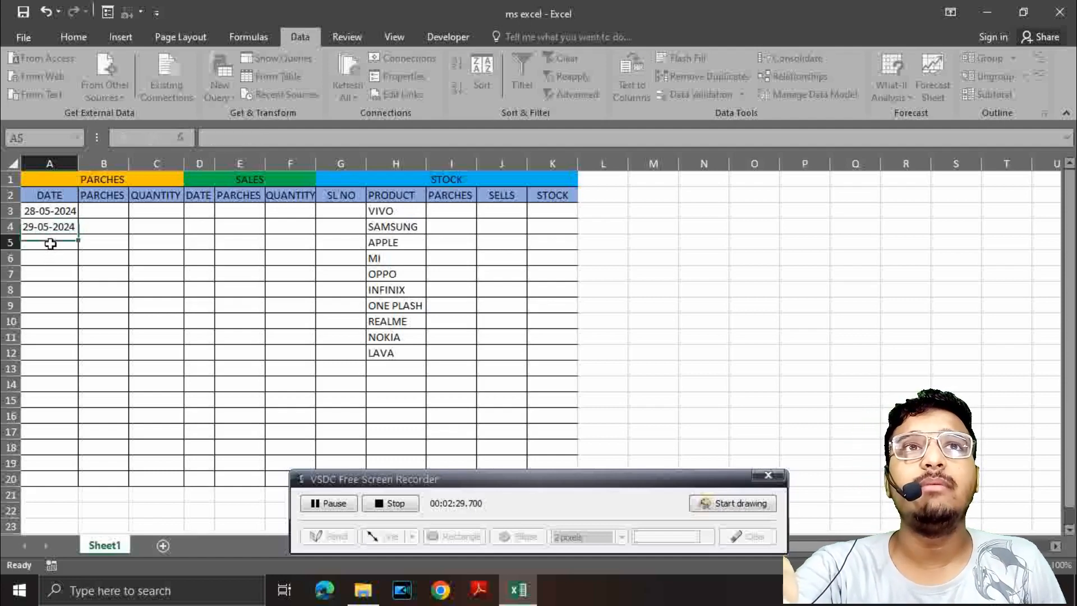
Step: Fill the two dates in A3:A4 down the DATE column through row 20
click(26, 210)
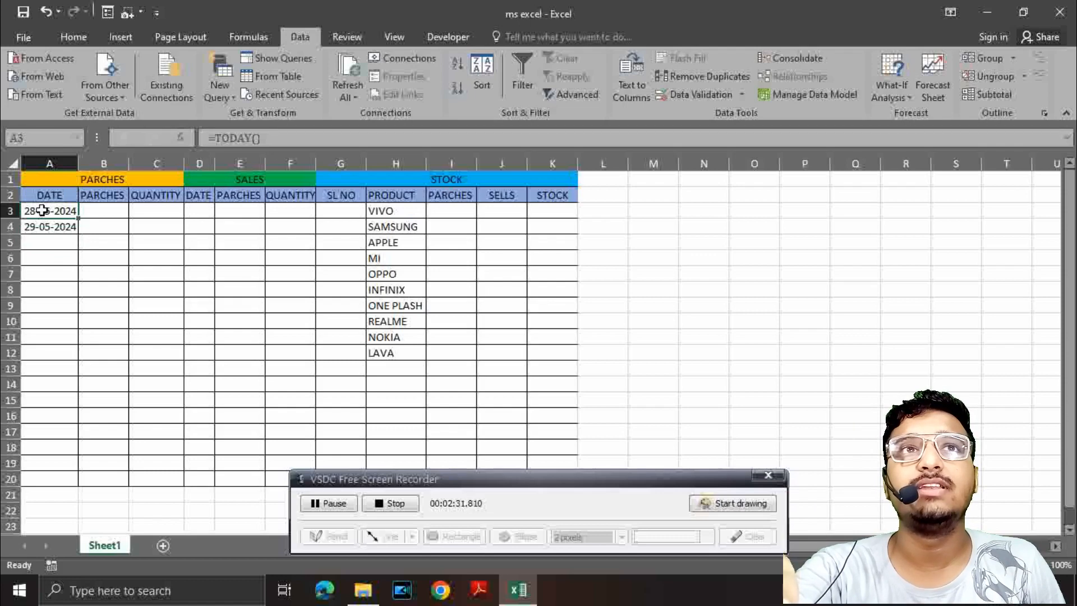
drag(42, 210, 45, 226)
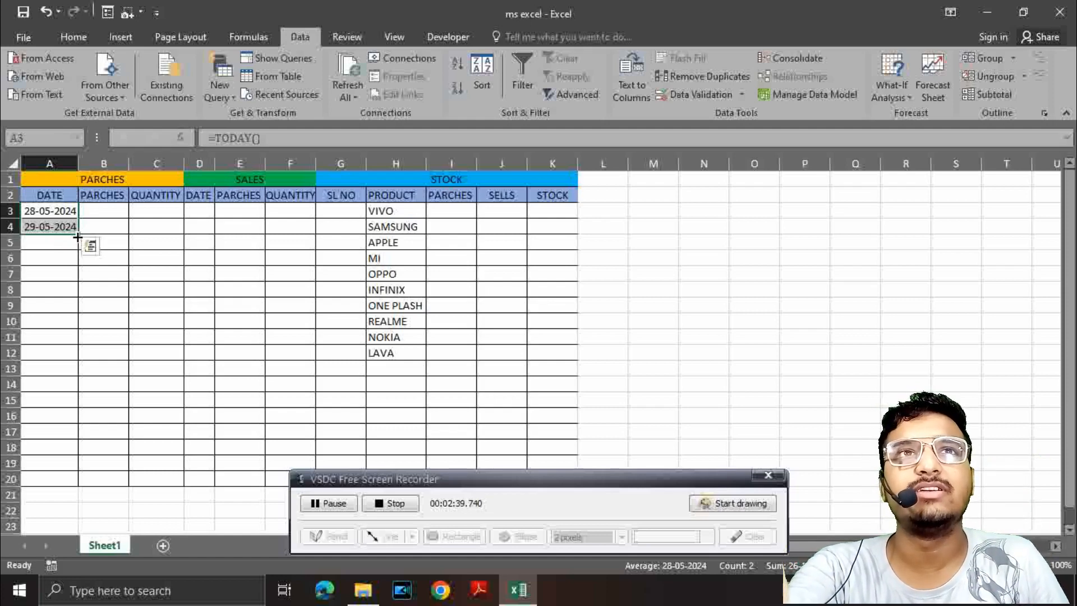
drag(77, 236, 75, 483)
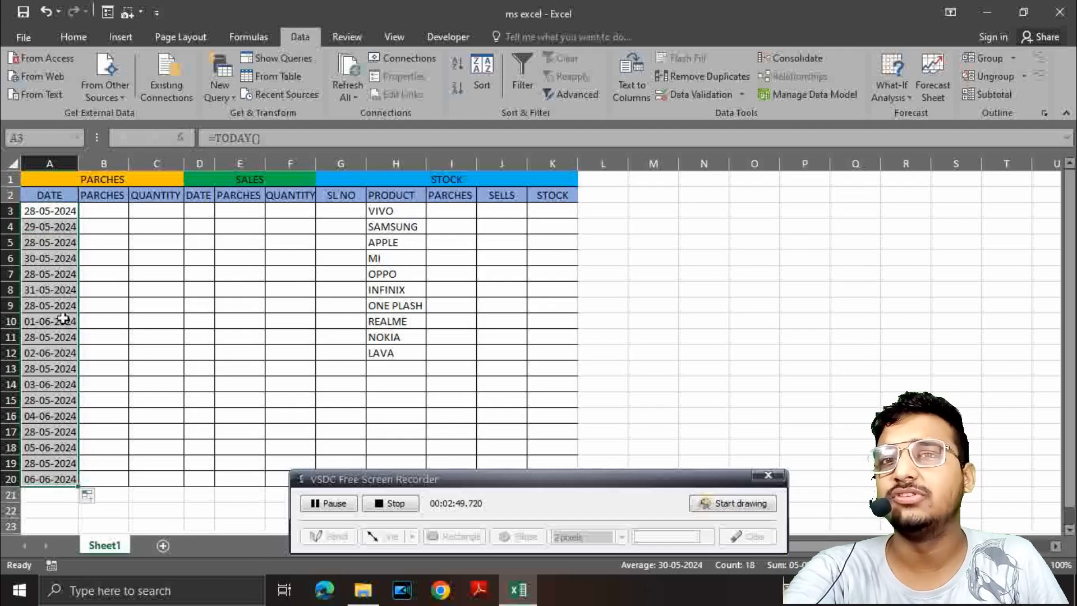
click(93, 212)
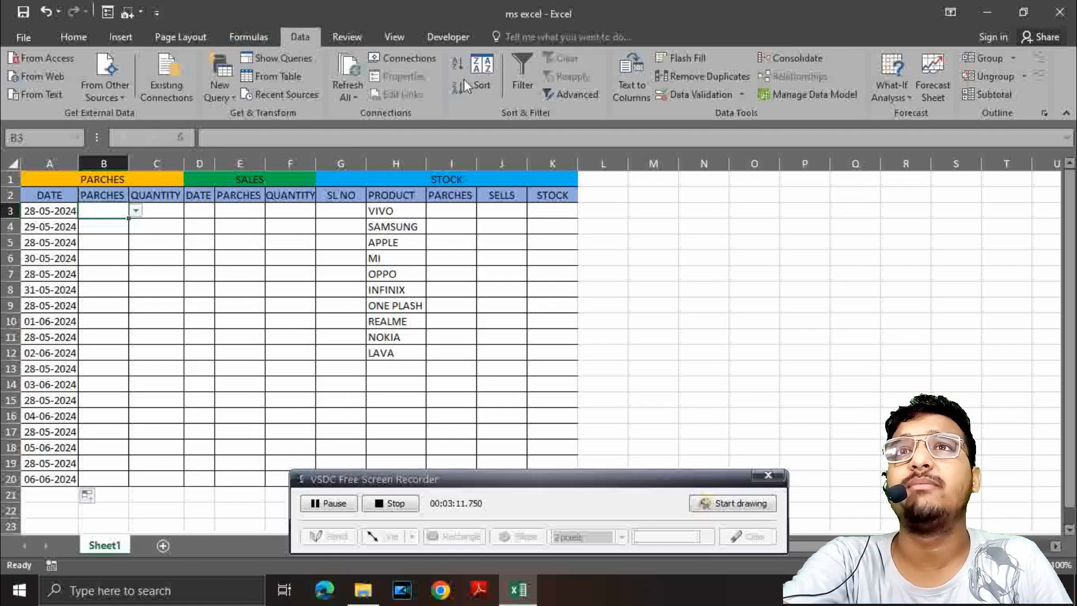
click(685, 95)
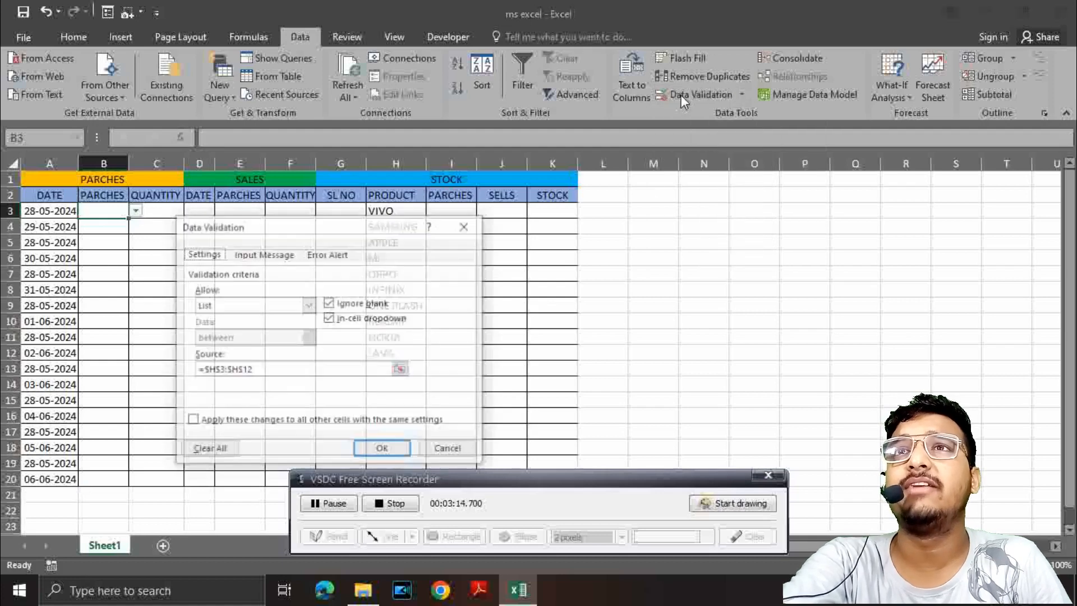
click(219, 448)
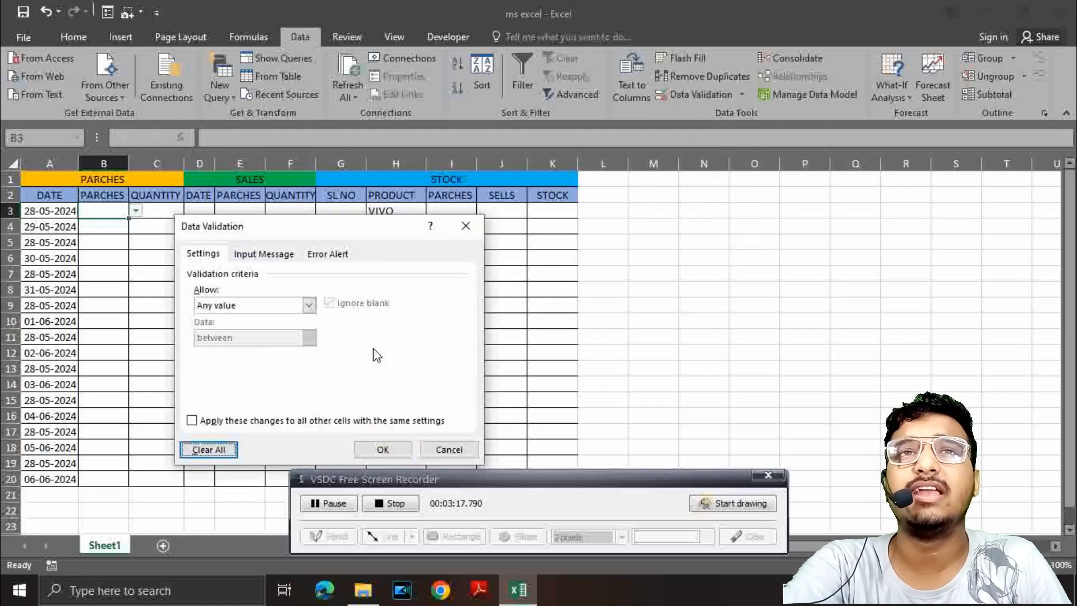
click(465, 225)
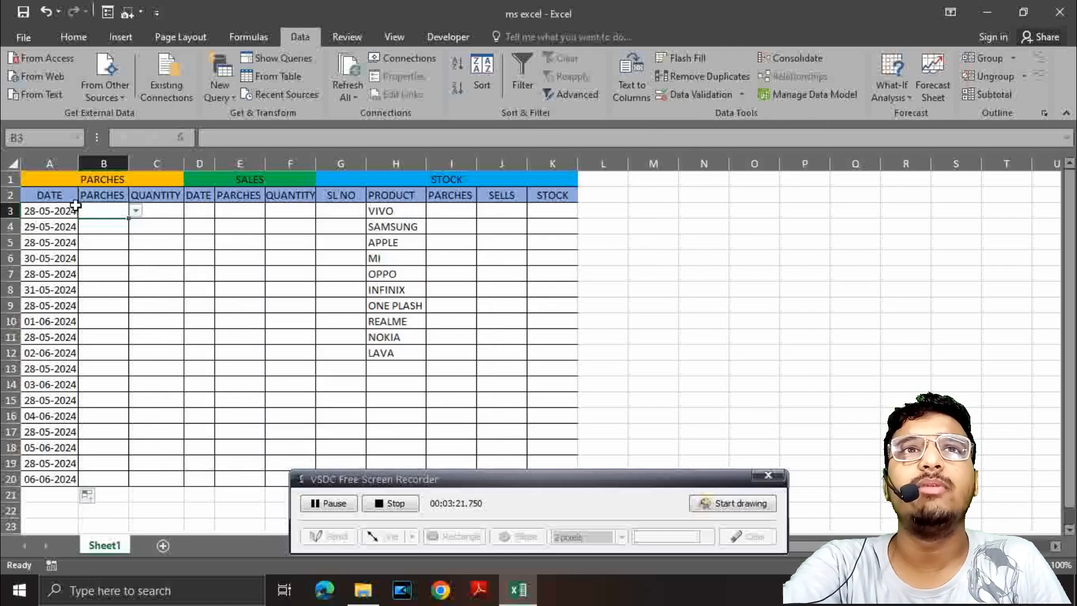
Step: Clear all existing data validation settings from cell B3
click(701, 96)
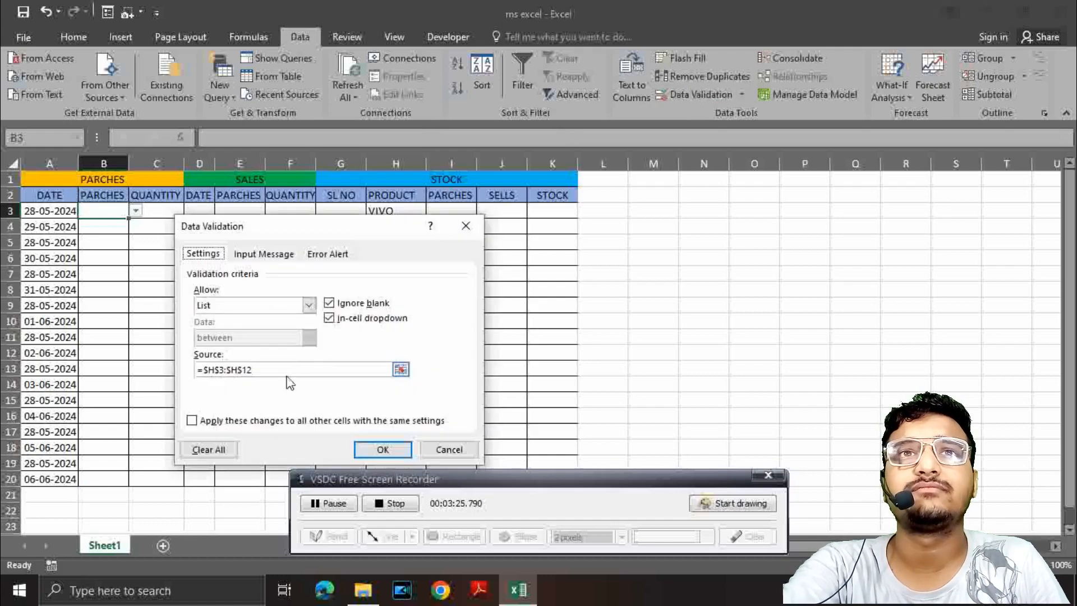
click(217, 455)
click(383, 449)
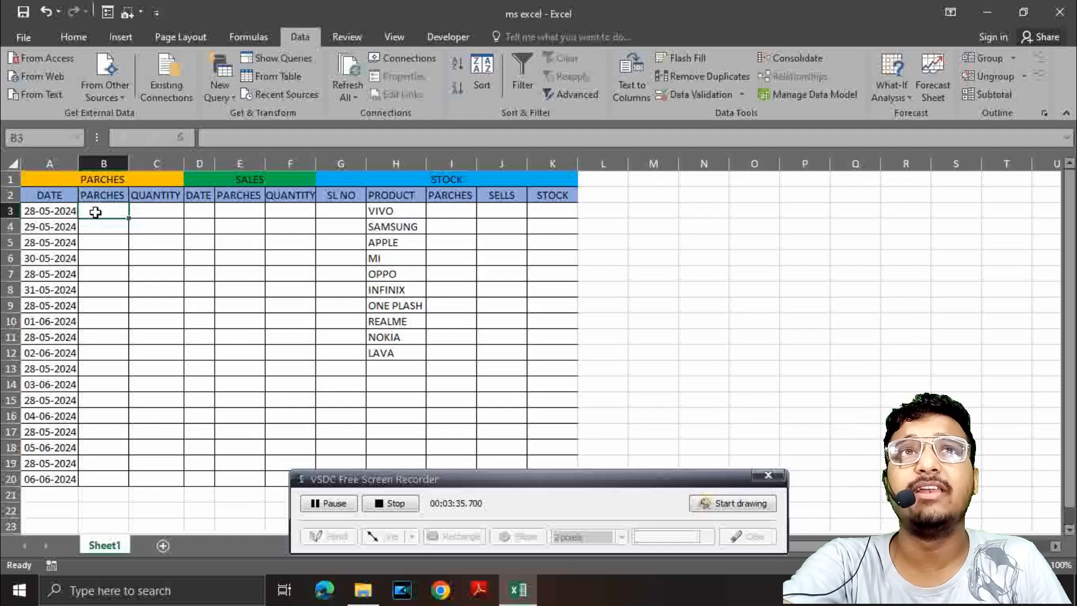
Step: Add List data validation to cell B3, using the product names in $H$3:$H$12 as the source
click(697, 100)
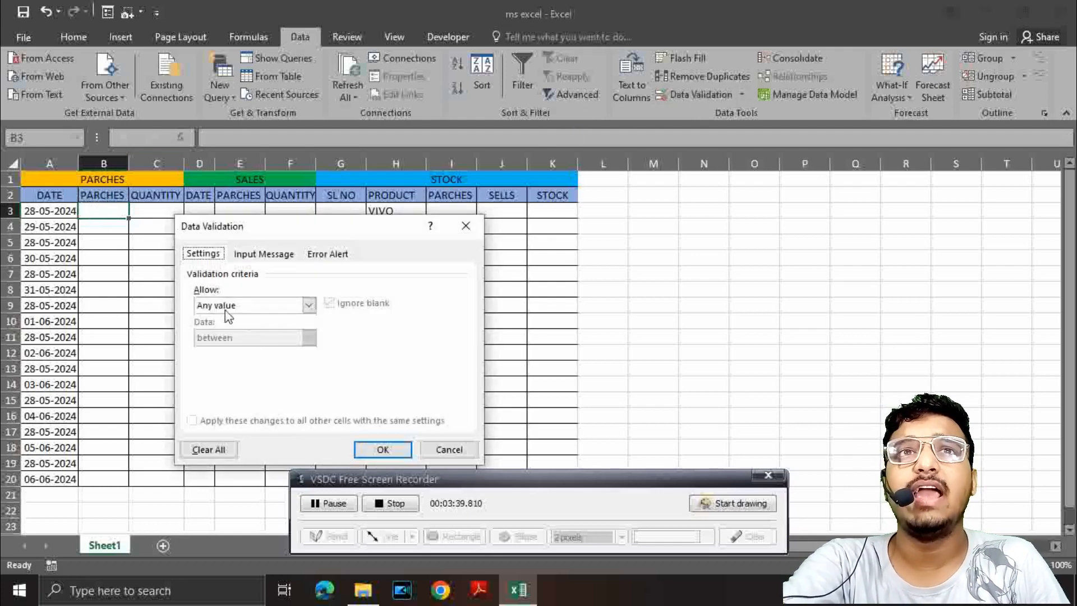
click(309, 306)
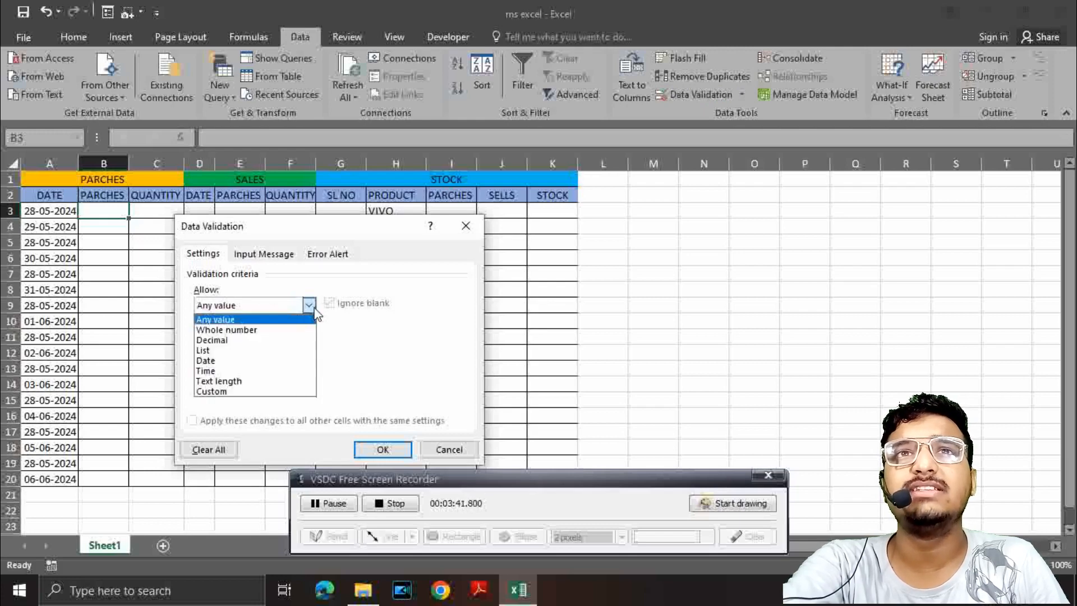
click(217, 350)
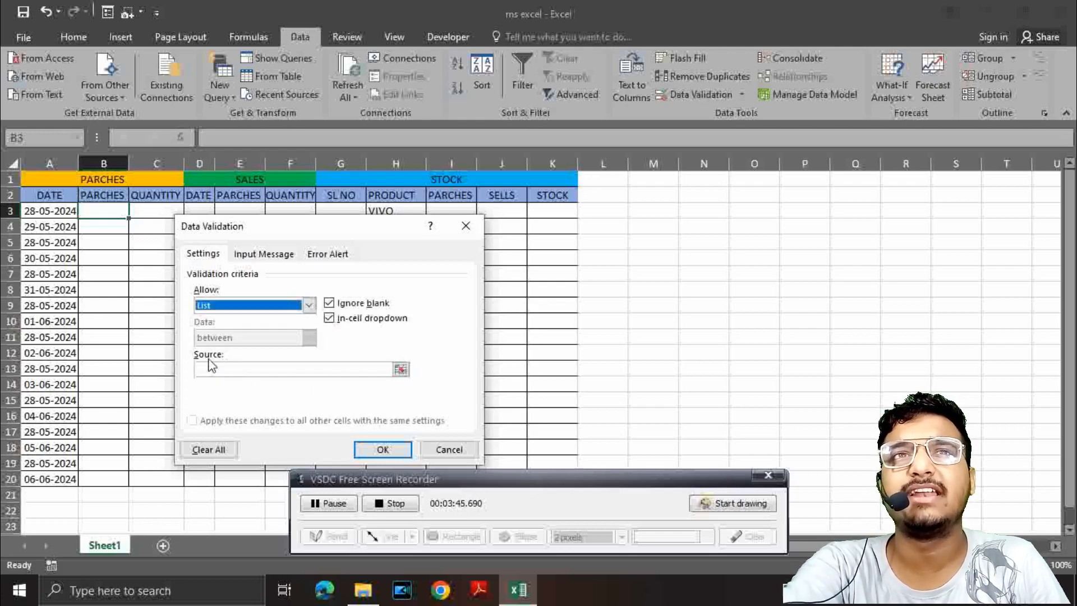
click(399, 372)
click(401, 369)
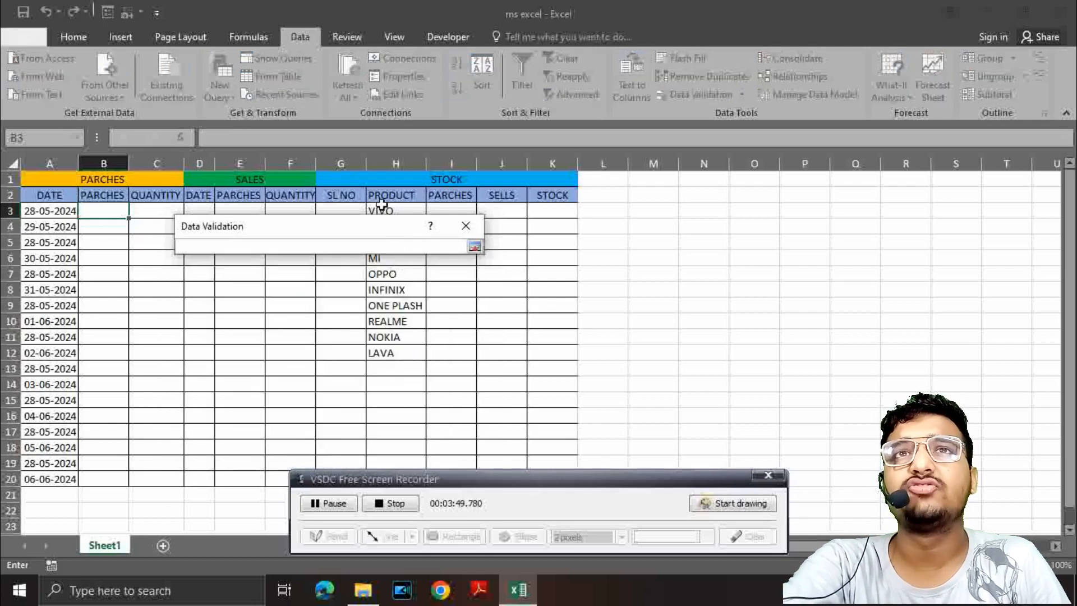
drag(382, 211, 392, 354)
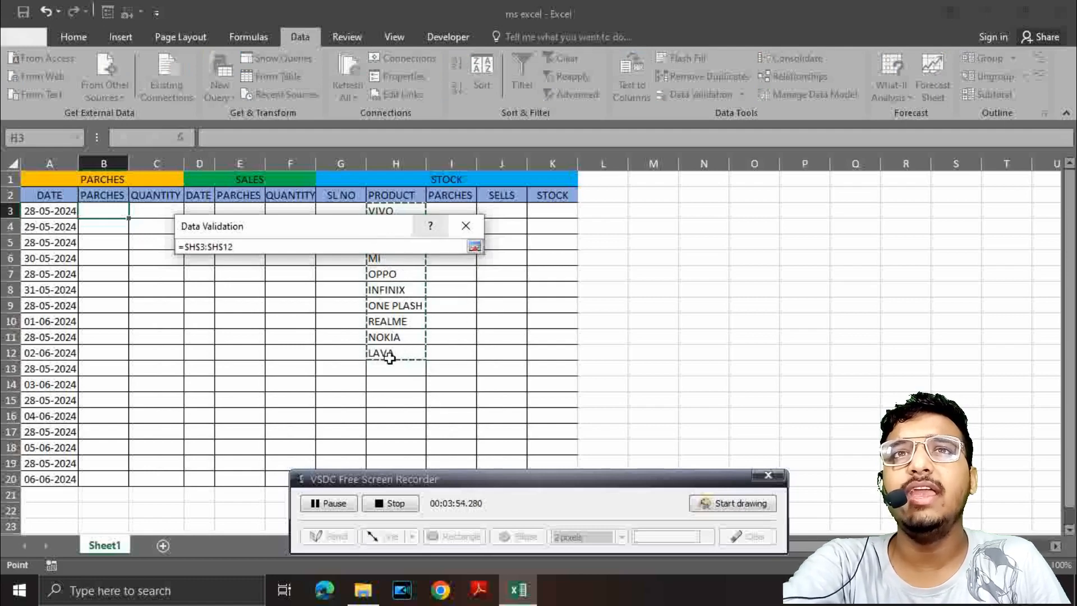
click(474, 246)
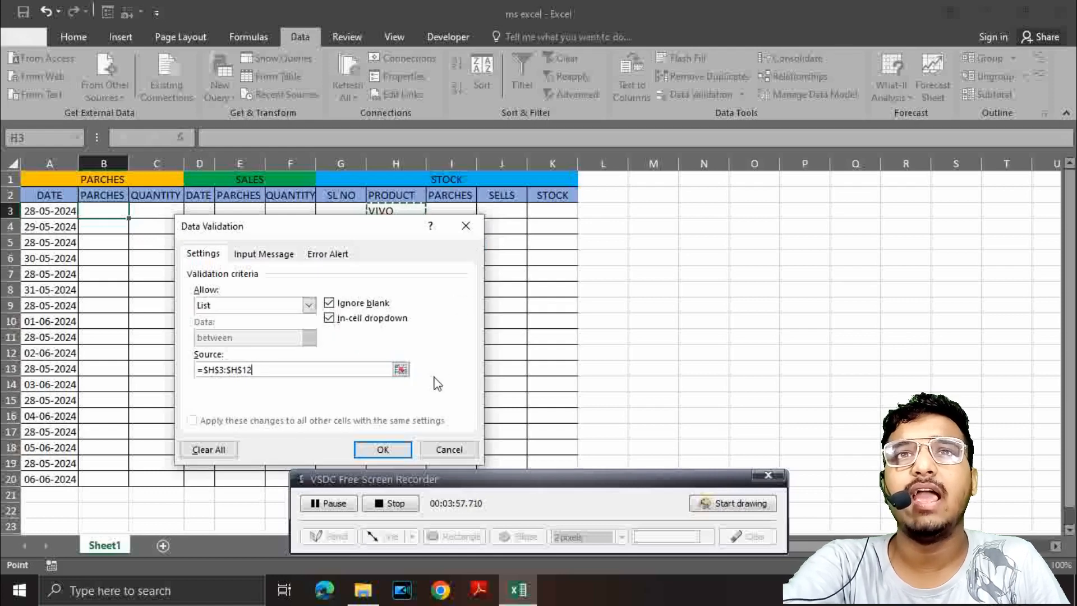
click(384, 449)
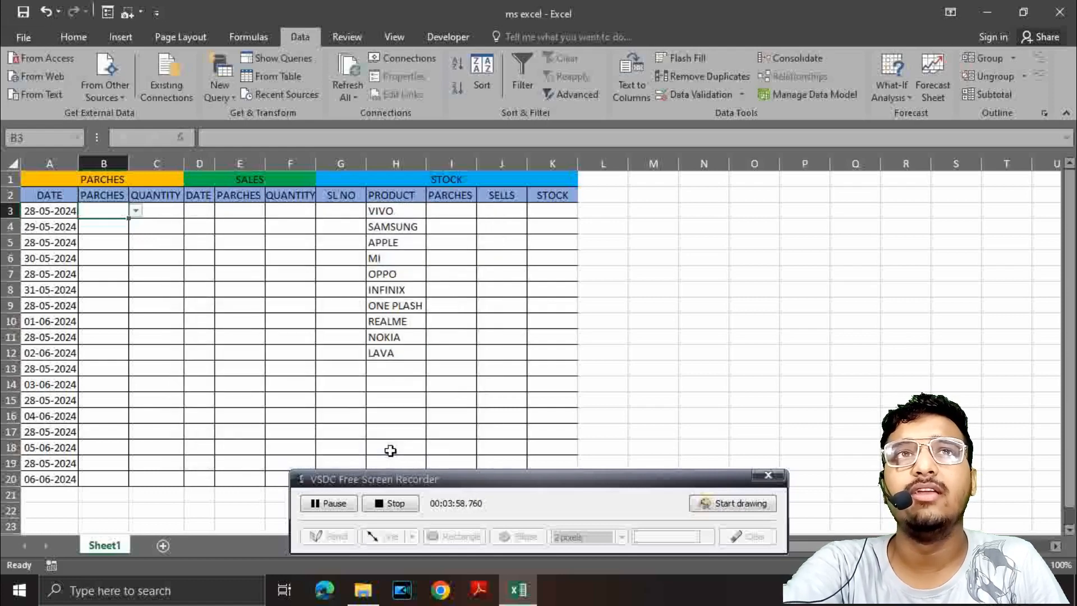
Step: Pick MI from the product drop-down list in cell B3
click(136, 210)
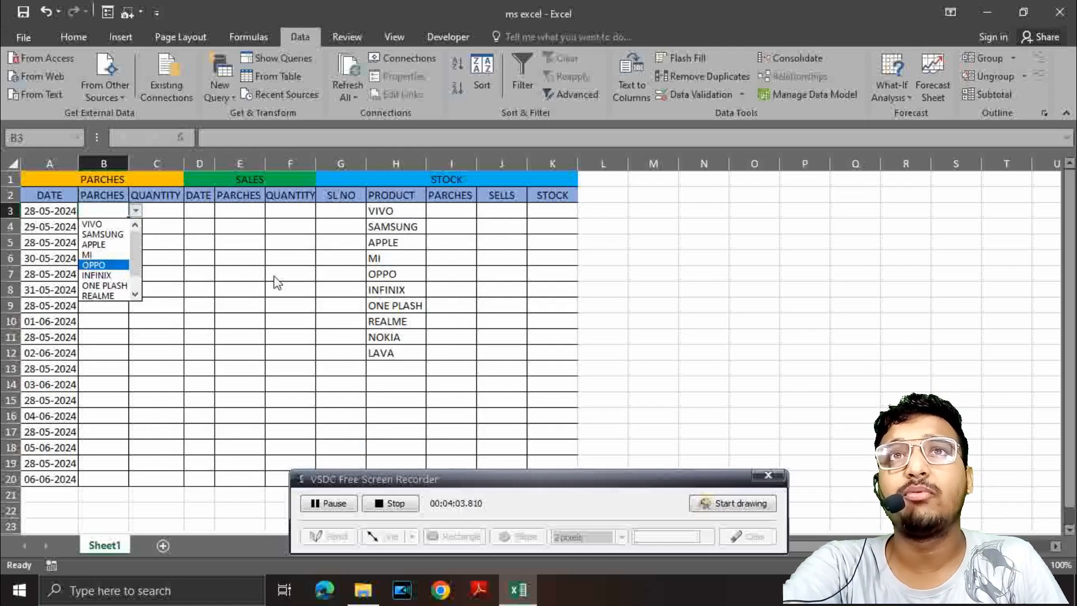
mouse_move(134, 247)
mouse_down()
mouse_move(134, 274)
mouse_move(135, 242)
mouse_up()
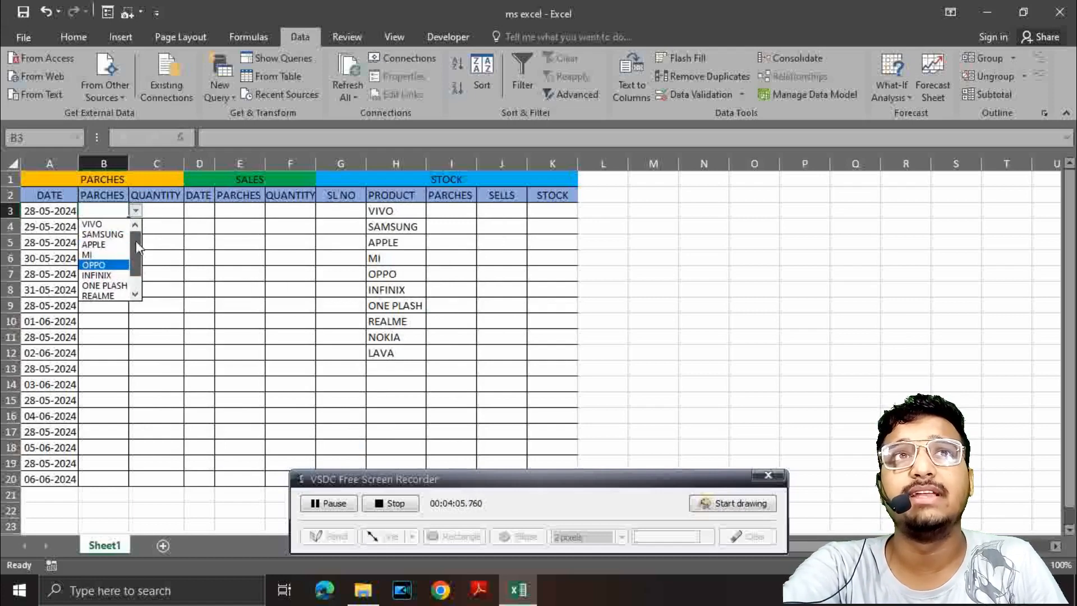
click(89, 255)
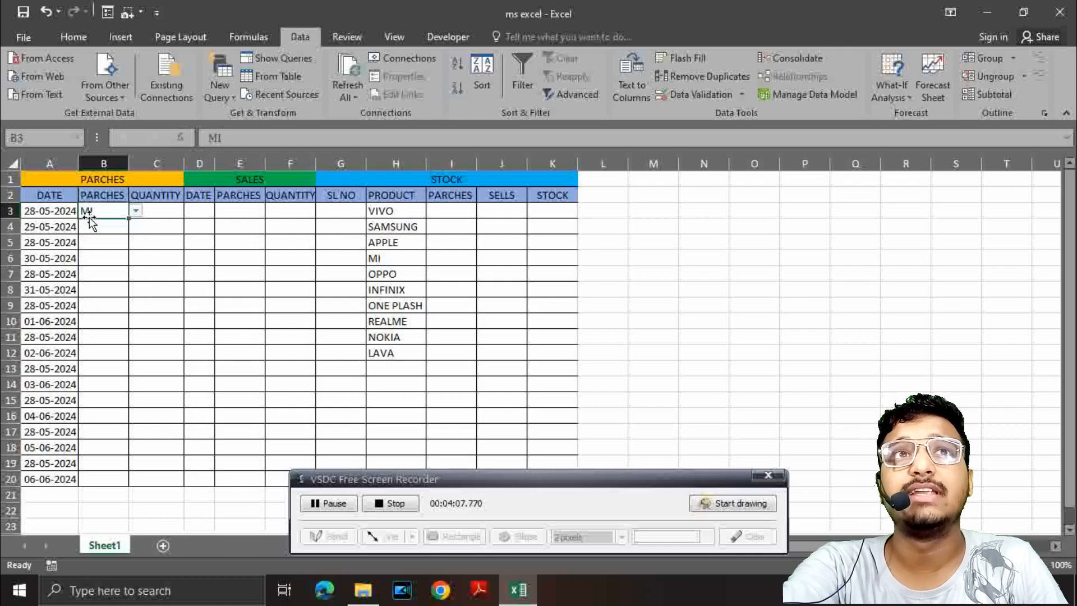
Step: Set cell B3 to NOKIA from its drop-down list and fill it down the PARCHES column through row 20
click(137, 212)
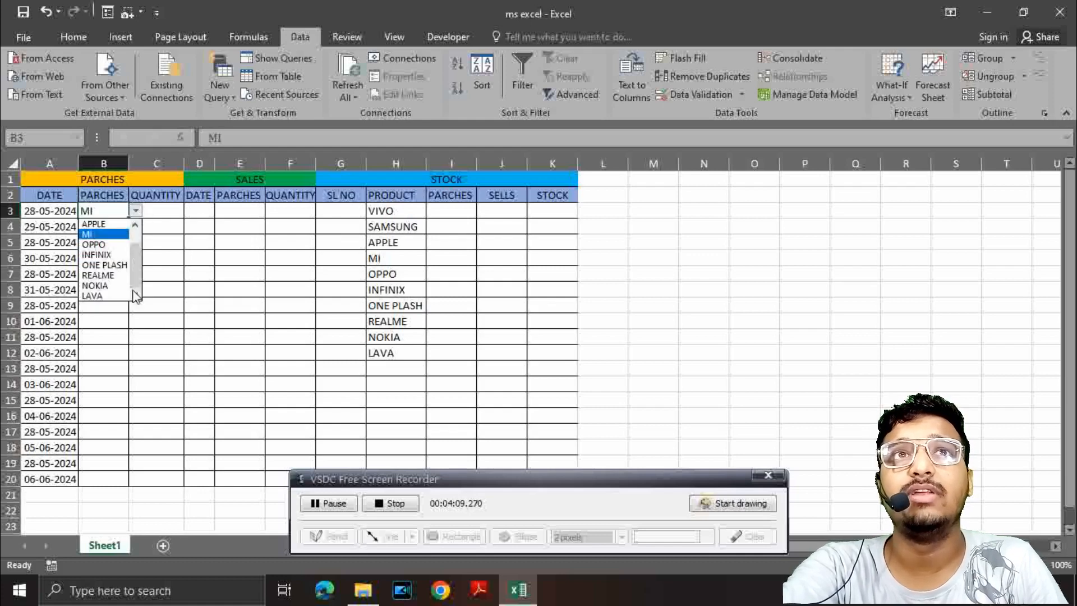
click(89, 283)
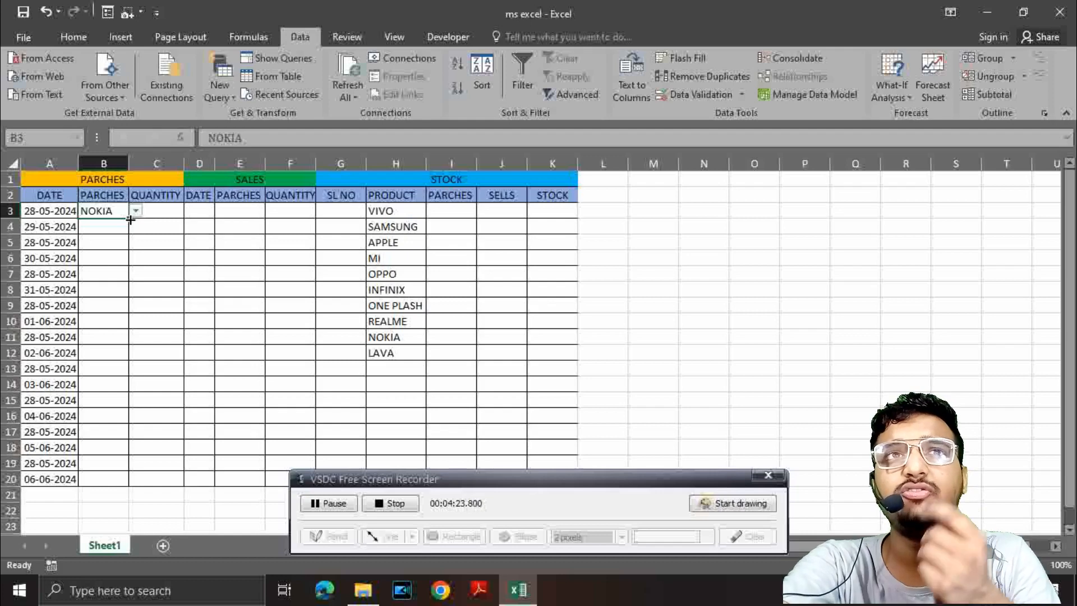
drag(130, 220, 106, 477)
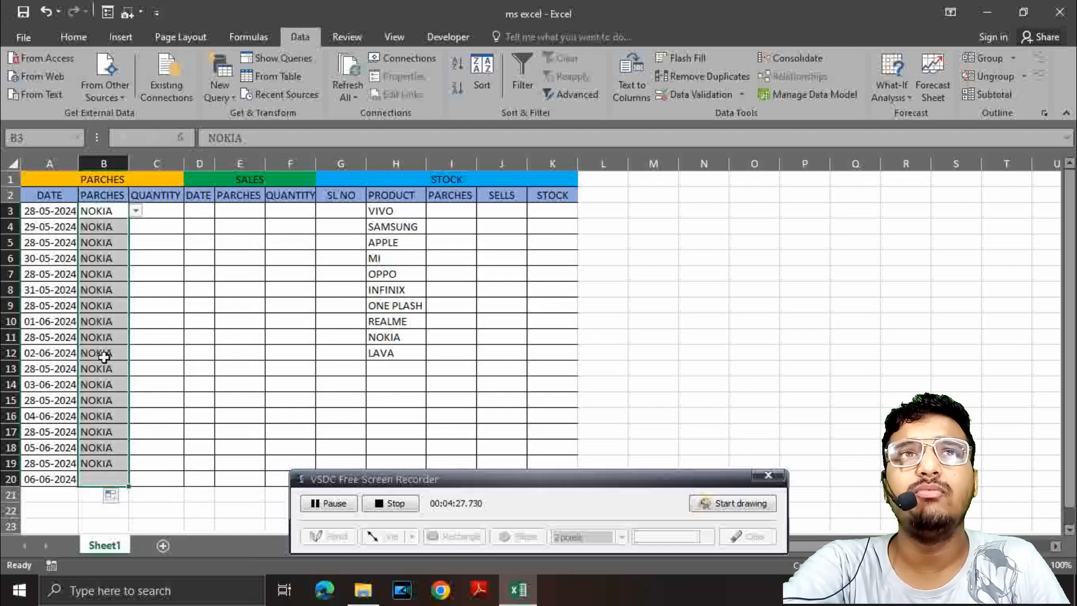
click(115, 453)
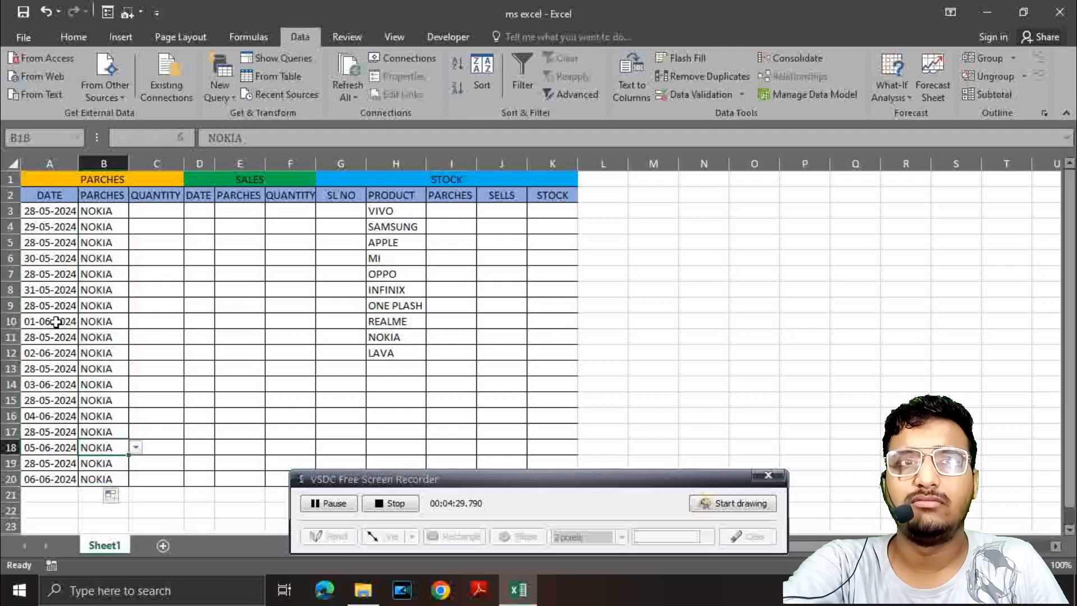
Step: Change the product in cell B18 to INFINIX and in cell B16 to MI using their drop-down lists
click(136, 448)
click(96, 491)
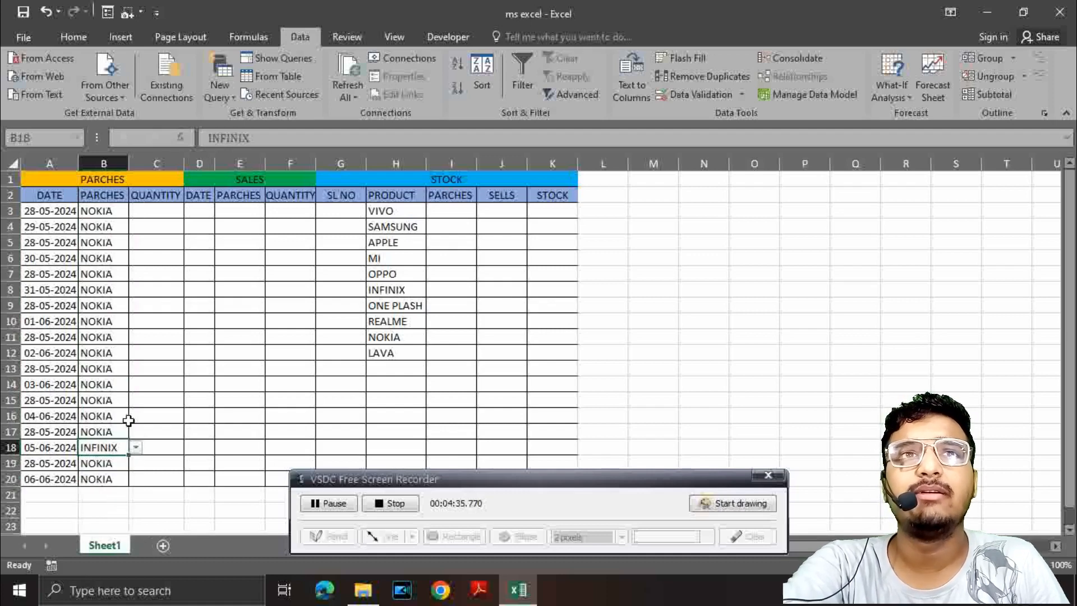
click(129, 420)
click(136, 420)
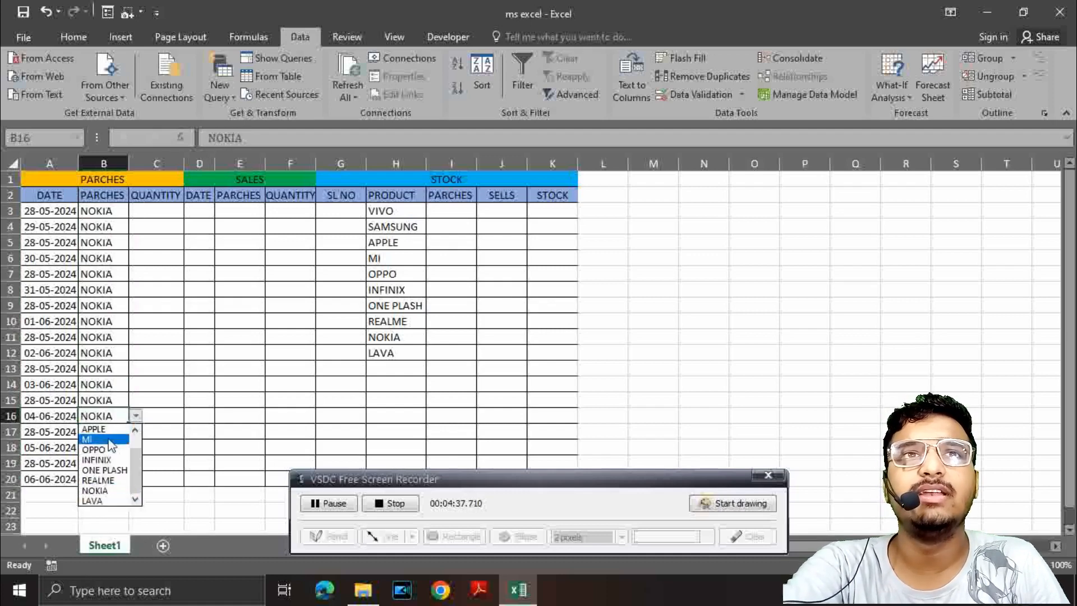
click(106, 437)
Step: Change the product in cell B11 to INFINIX and in cell B7 to OPPO using their drop-down lists
click(140, 350)
click(123, 338)
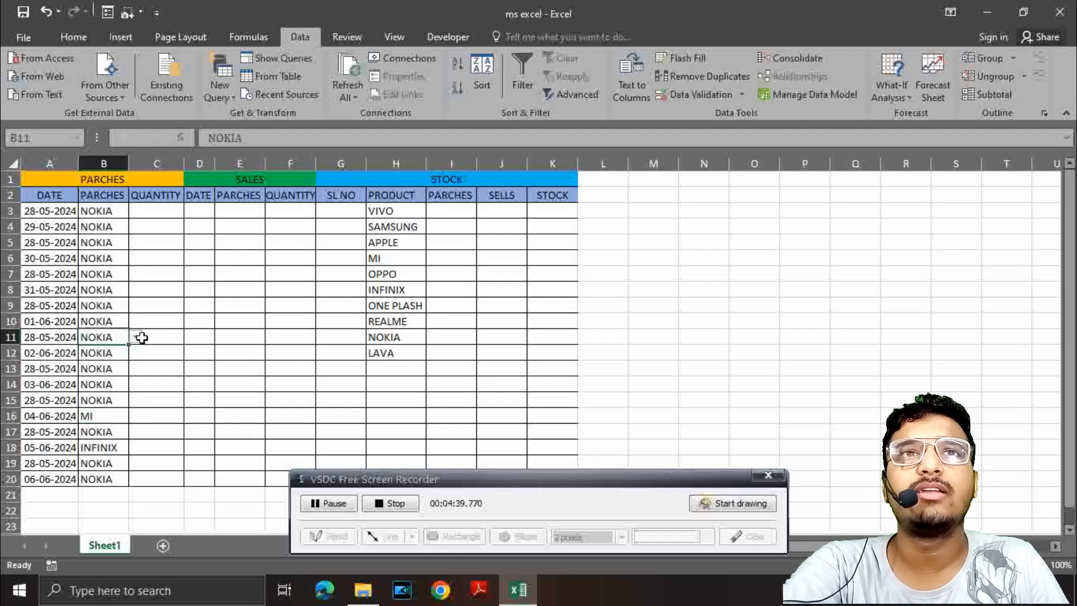
click(140, 337)
click(121, 338)
click(136, 336)
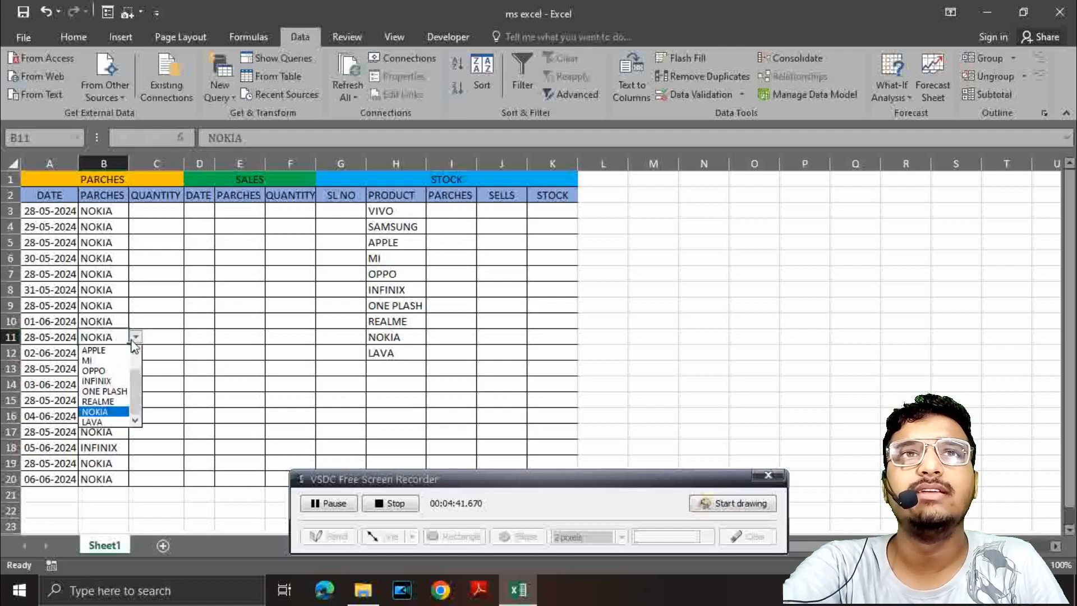
click(106, 383)
click(109, 281)
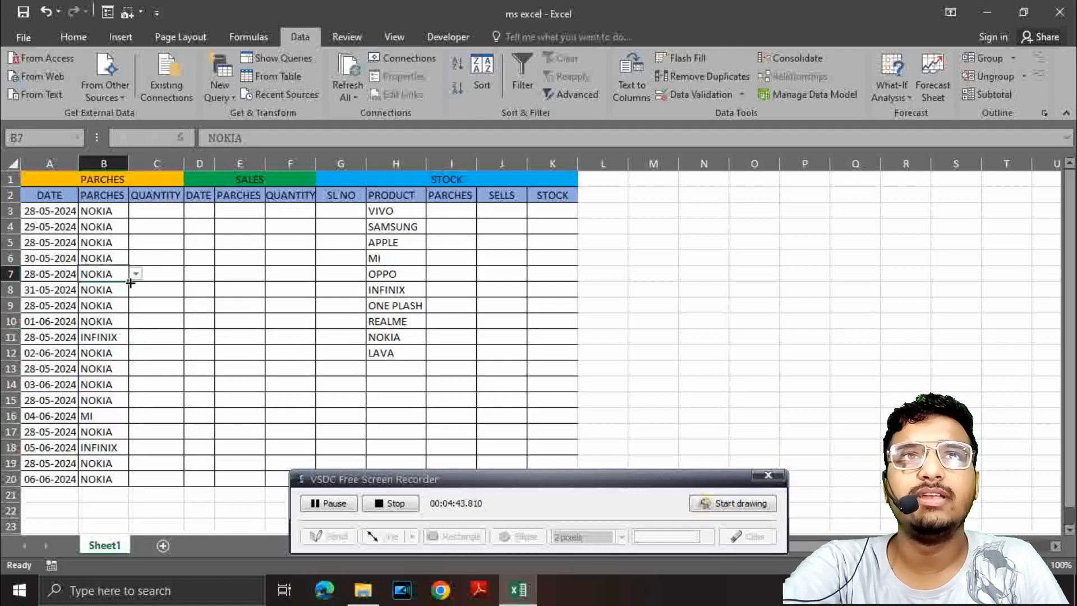
click(136, 274)
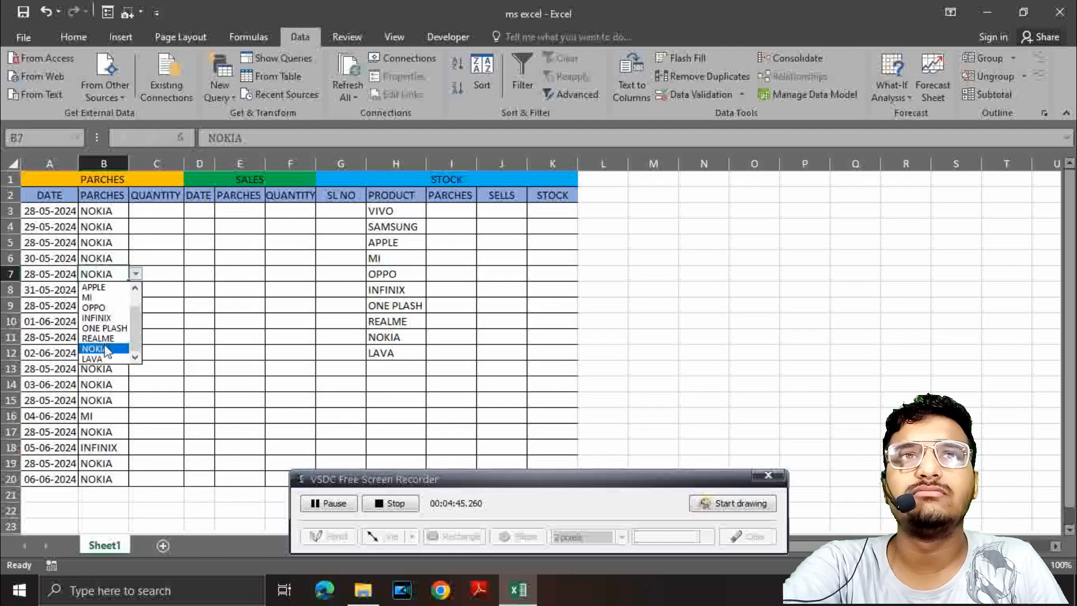
click(97, 304)
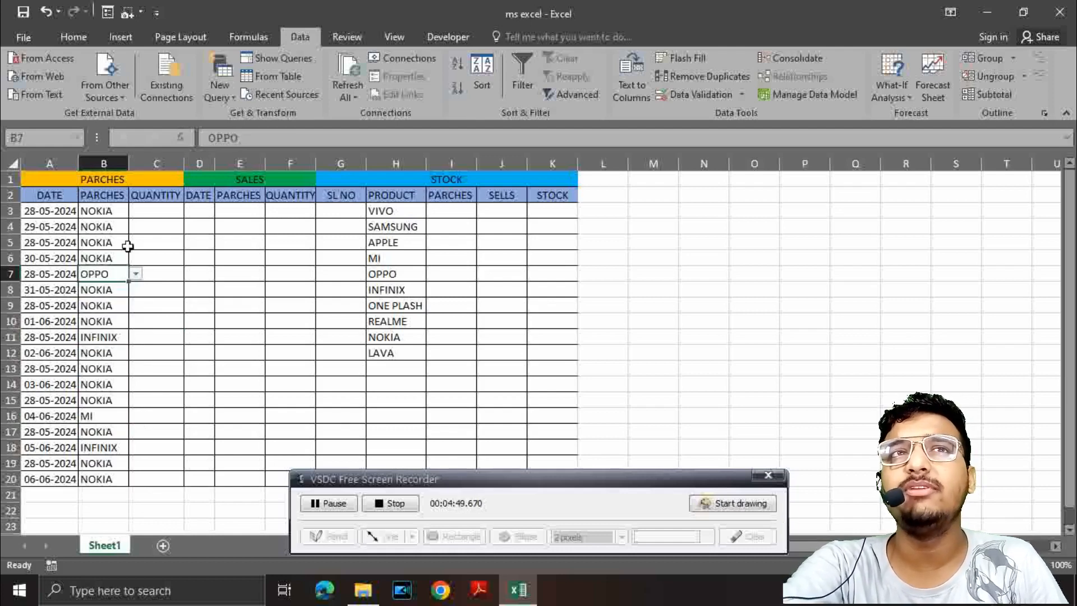
Step: Clear all product entries from cells B3:B20 in the PARCHES column, keeping their drop-down lists
click(107, 212)
drag(108, 213, 100, 479)
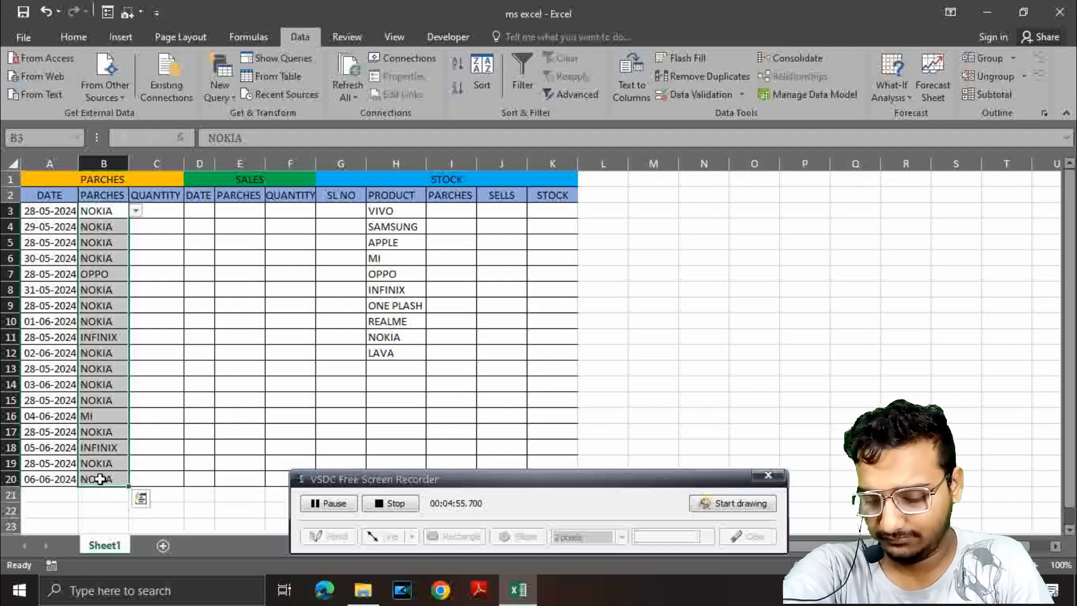
key(Delete)
Step: Copy the empty drop-down cells B3:B20 and paste them into E3:E20 under the SALES heading
click(98, 207)
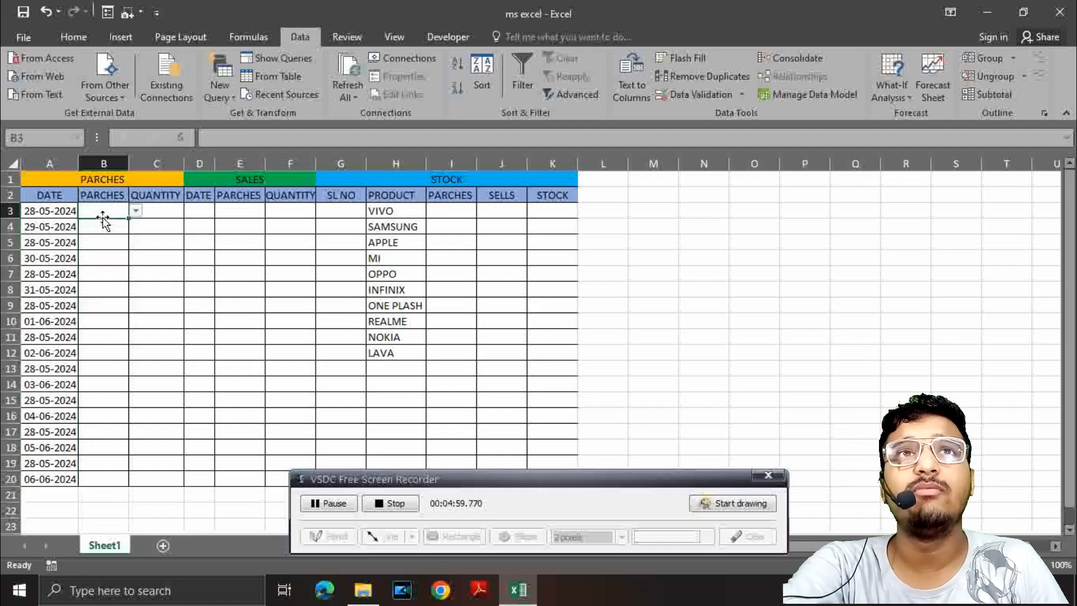
drag(102, 210, 100, 479)
right_click(101, 477)
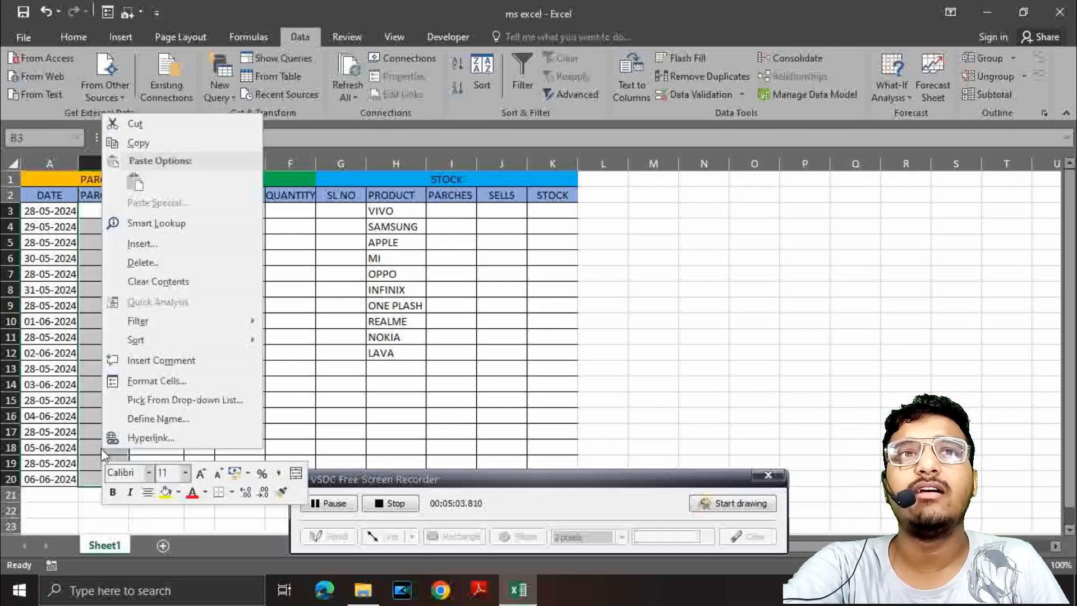
click(163, 143)
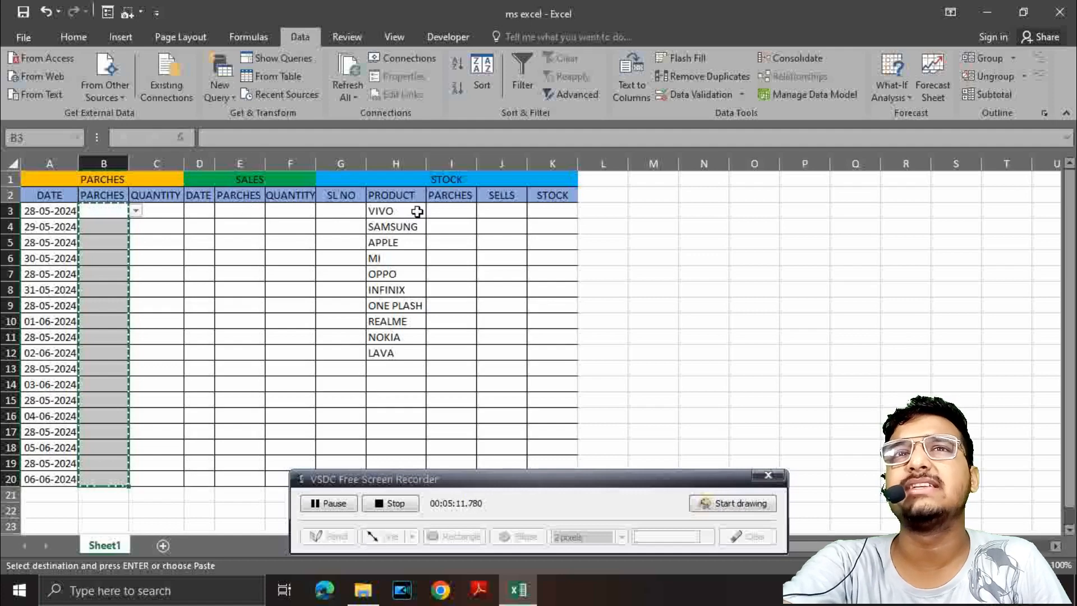
drag(234, 209, 220, 479)
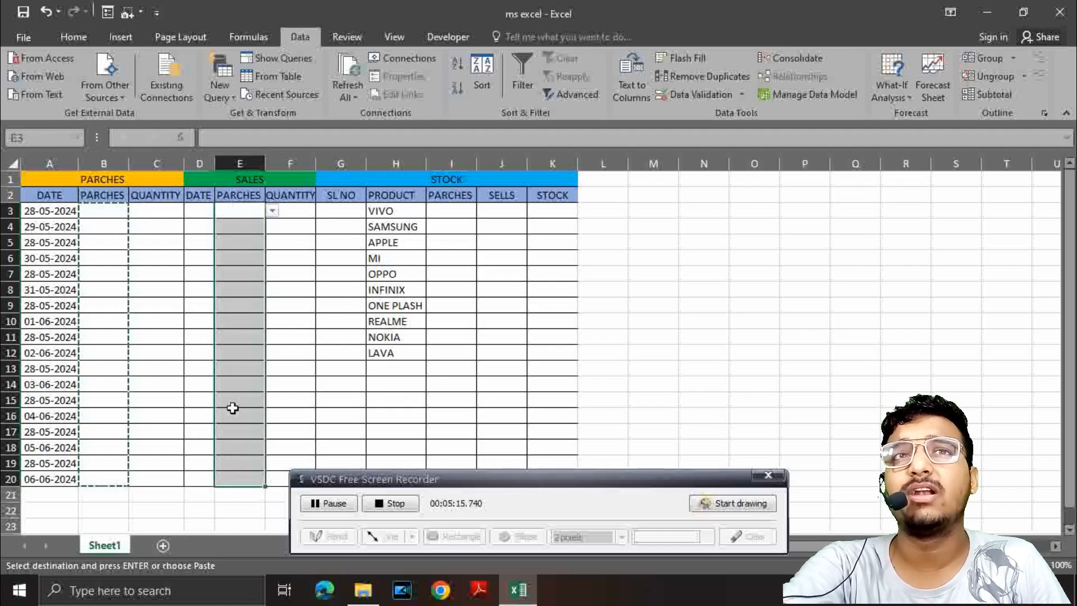
right_click(233, 408)
click(265, 142)
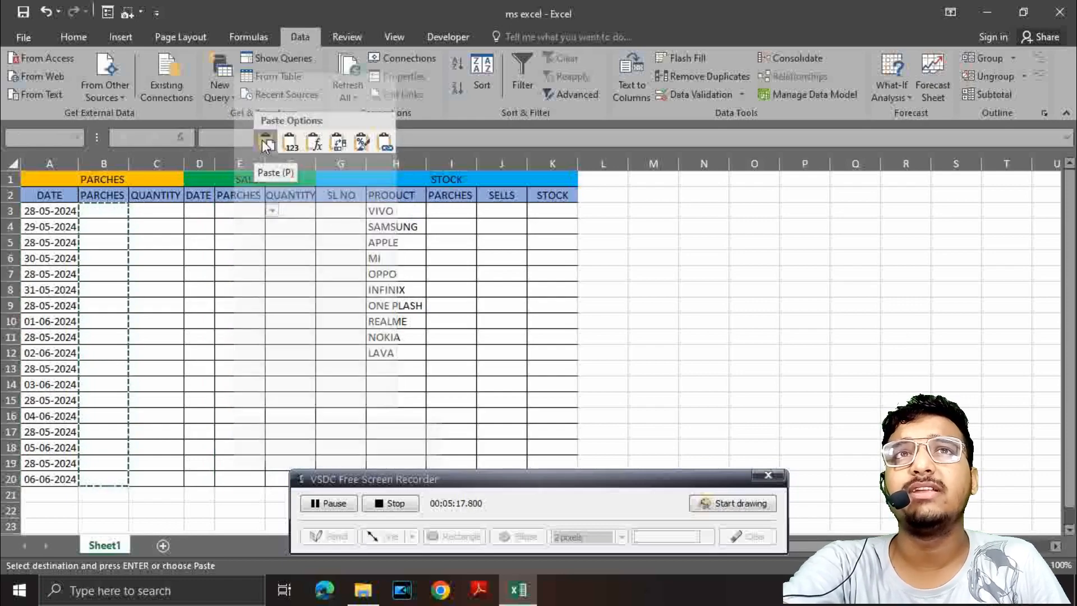
Step: Check the options offered by the product drop-down list in cell E6, leaving the cell empty
click(231, 252)
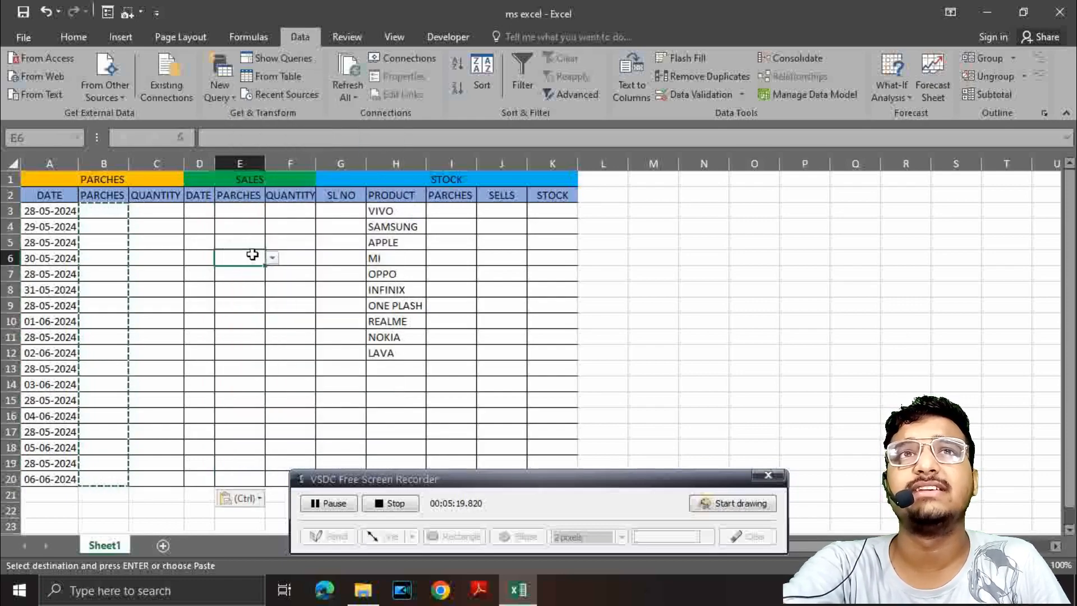
click(272, 259)
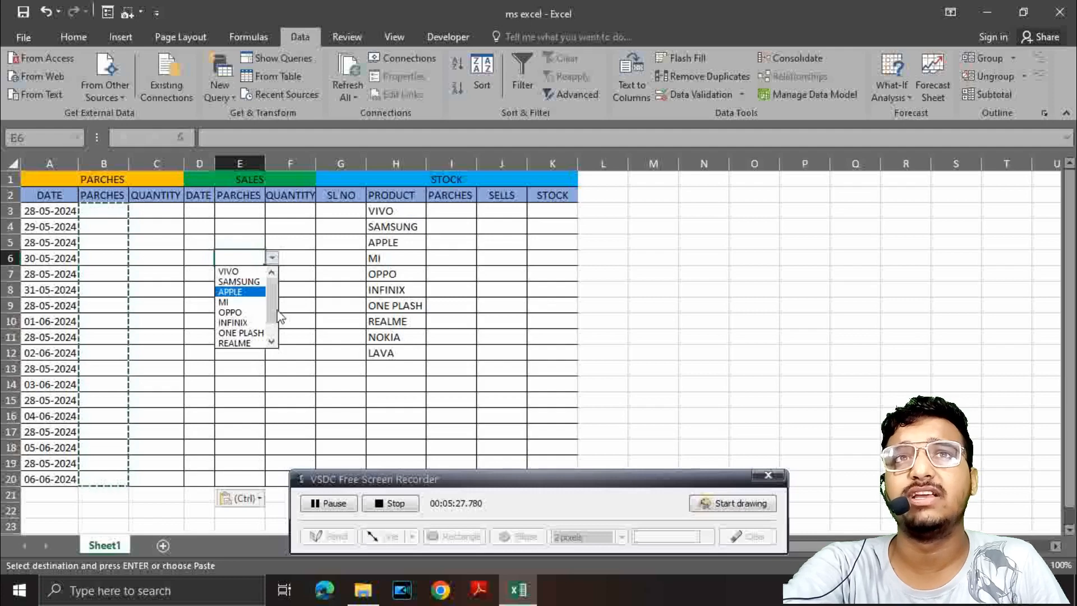
drag(275, 311, 277, 285)
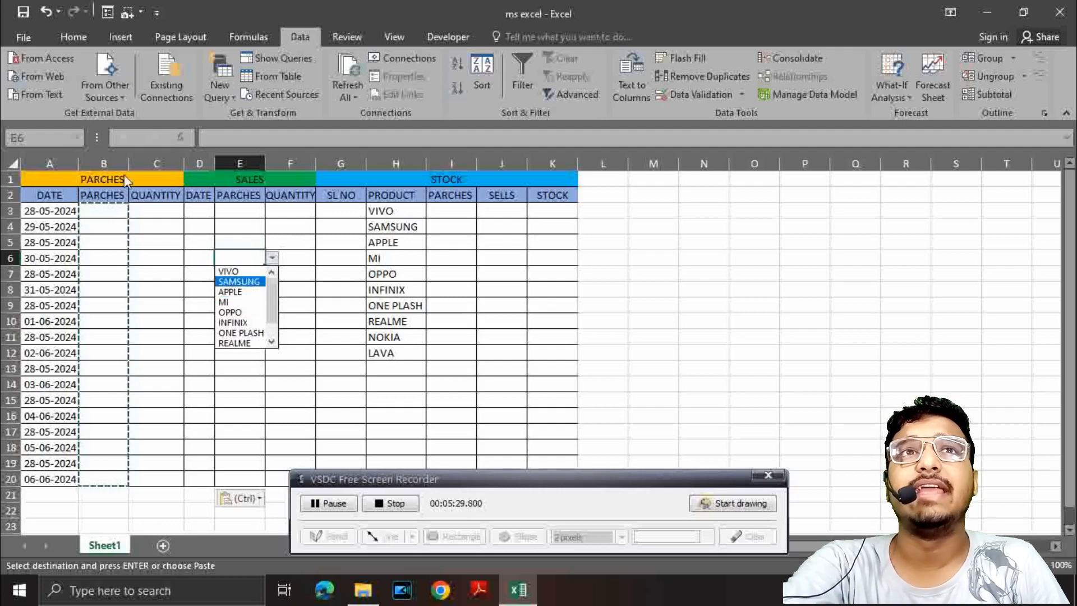
click(153, 203)
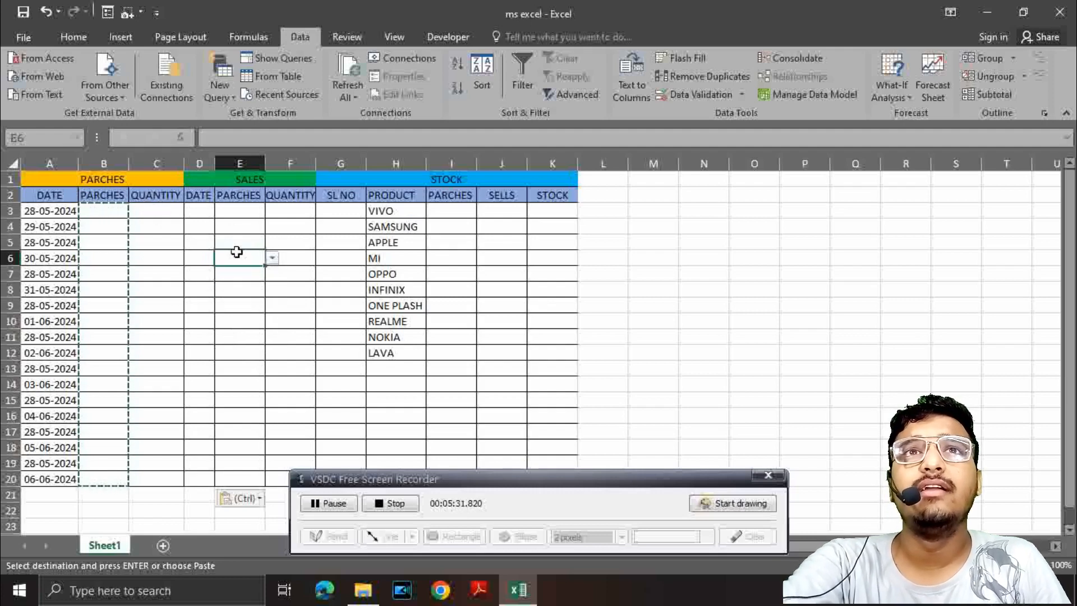
text(1)
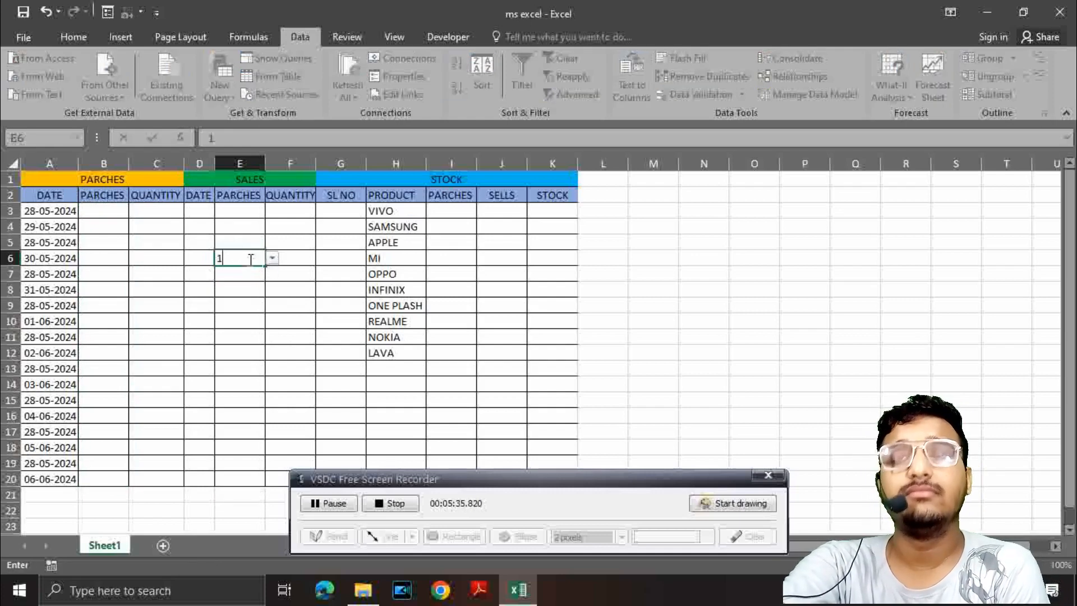
key(Escape)
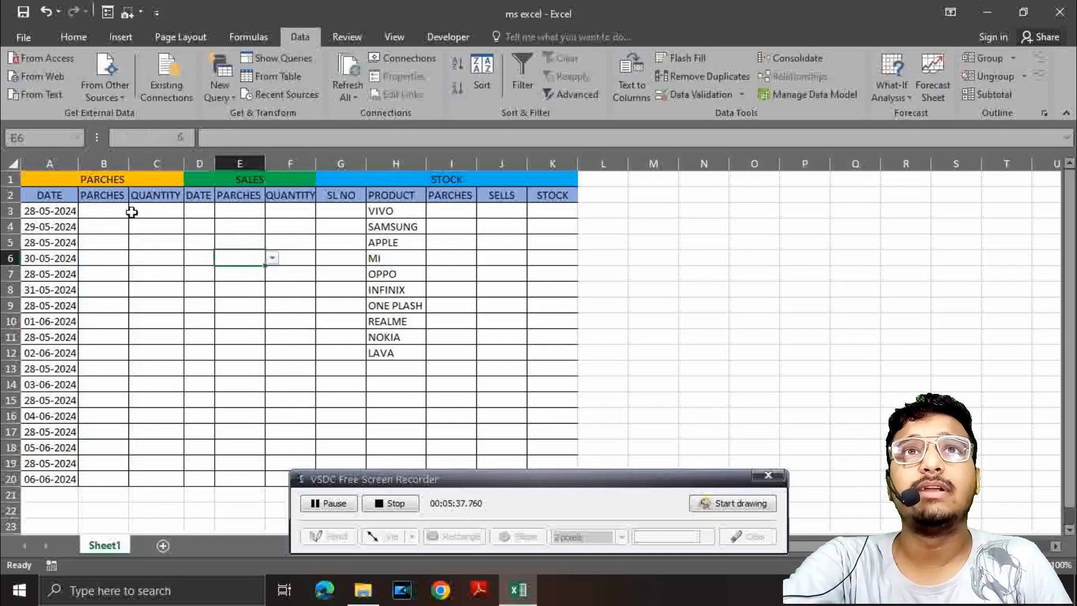
Step: Record the first purchase in row 3, choosing MI as the product in B3 and entering quantity 15 in C3
click(104, 212)
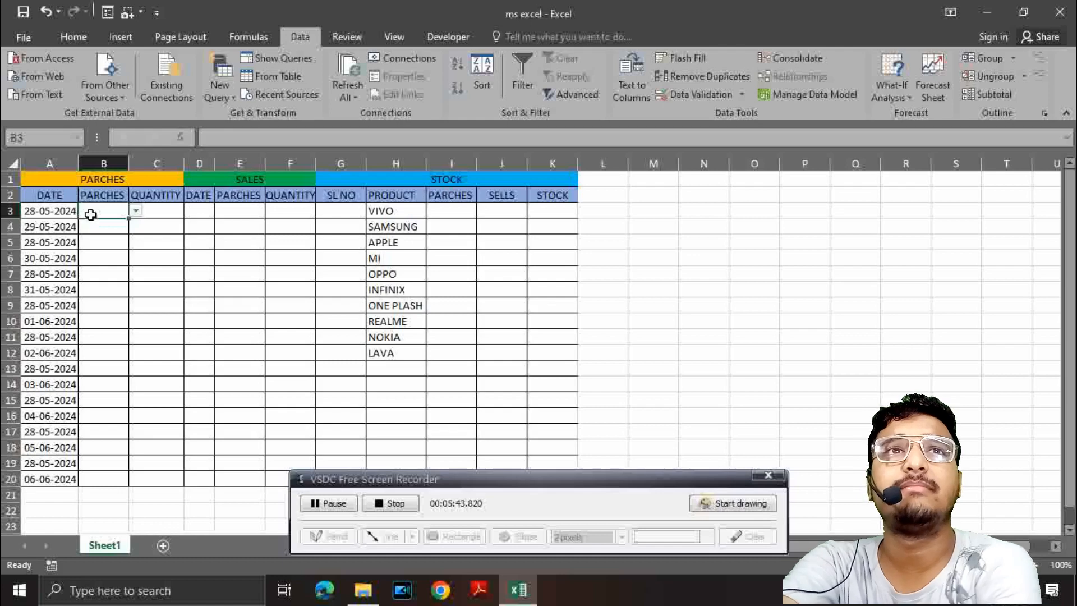
click(135, 210)
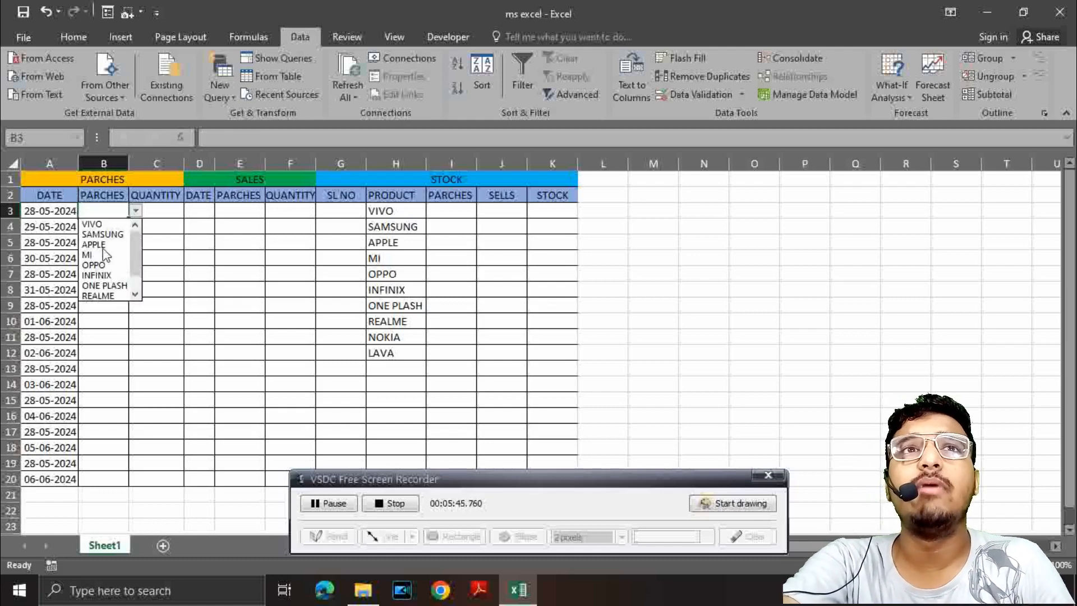
click(92, 255)
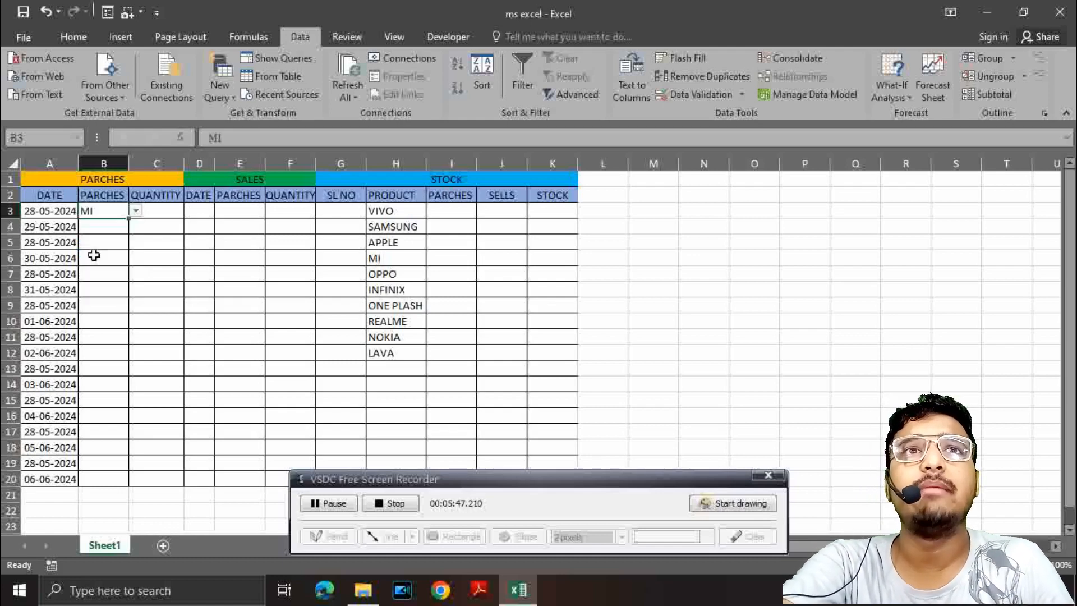
click(158, 212)
text(15)
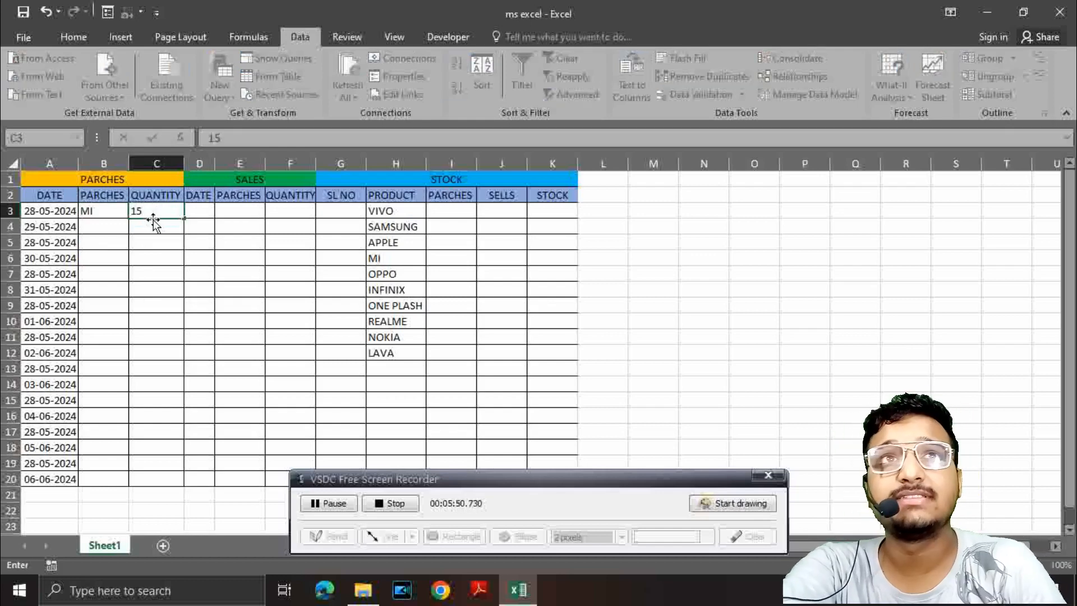
Step: Record the purchase in row 4, choosing INFINIX in B4 and entering quantity 45 in C4
click(88, 227)
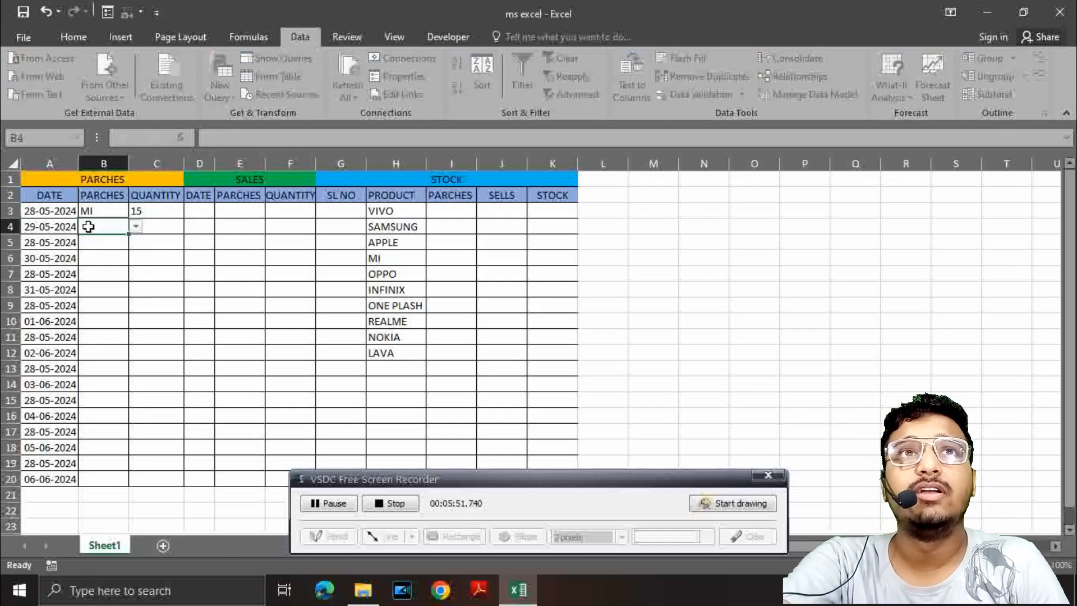
click(136, 227)
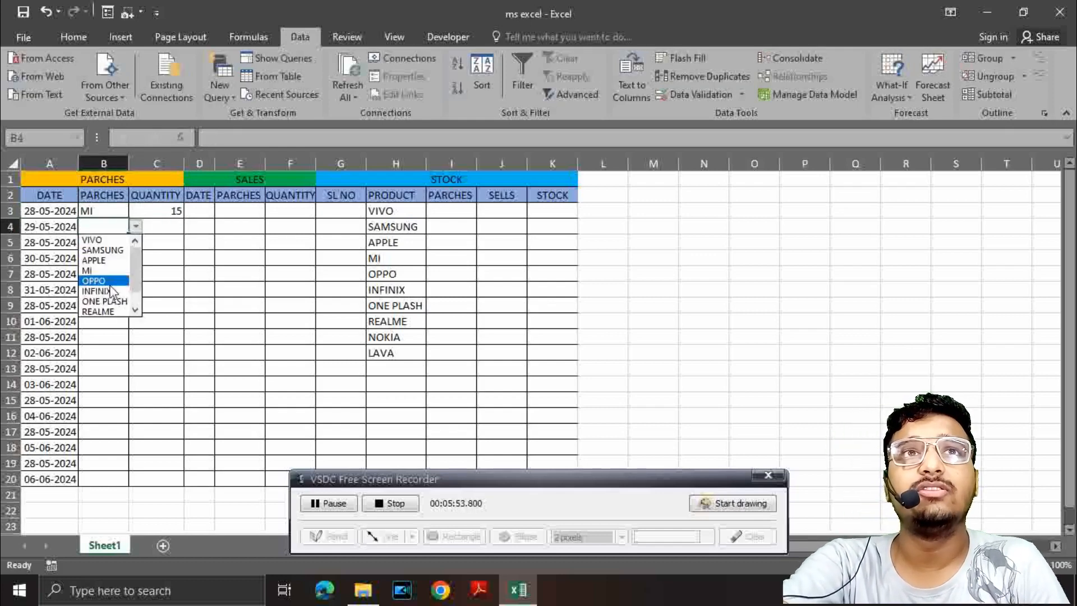
click(104, 284)
click(160, 227)
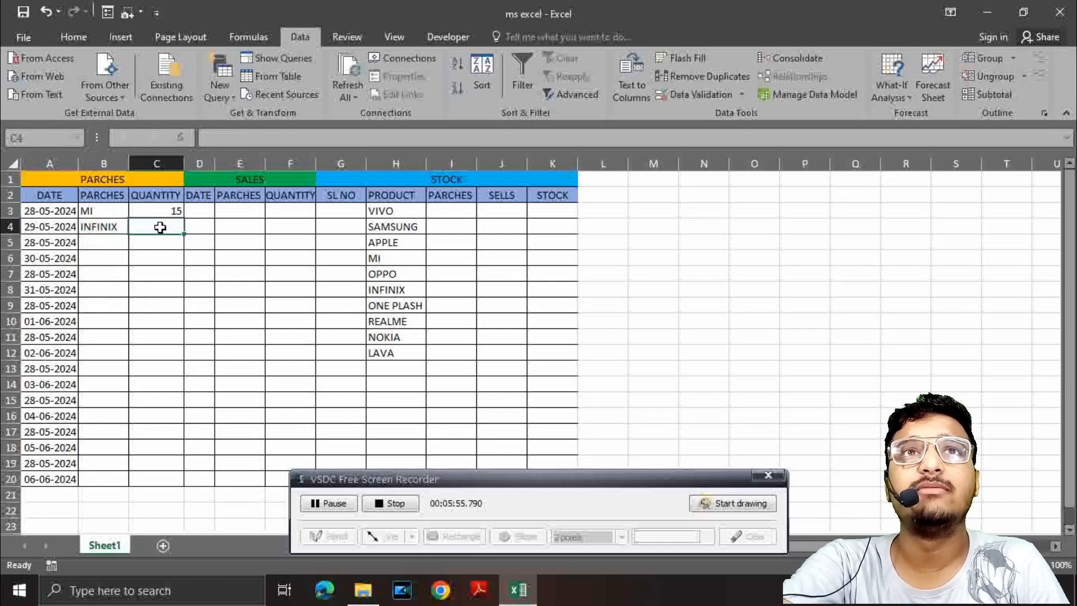
text(45)
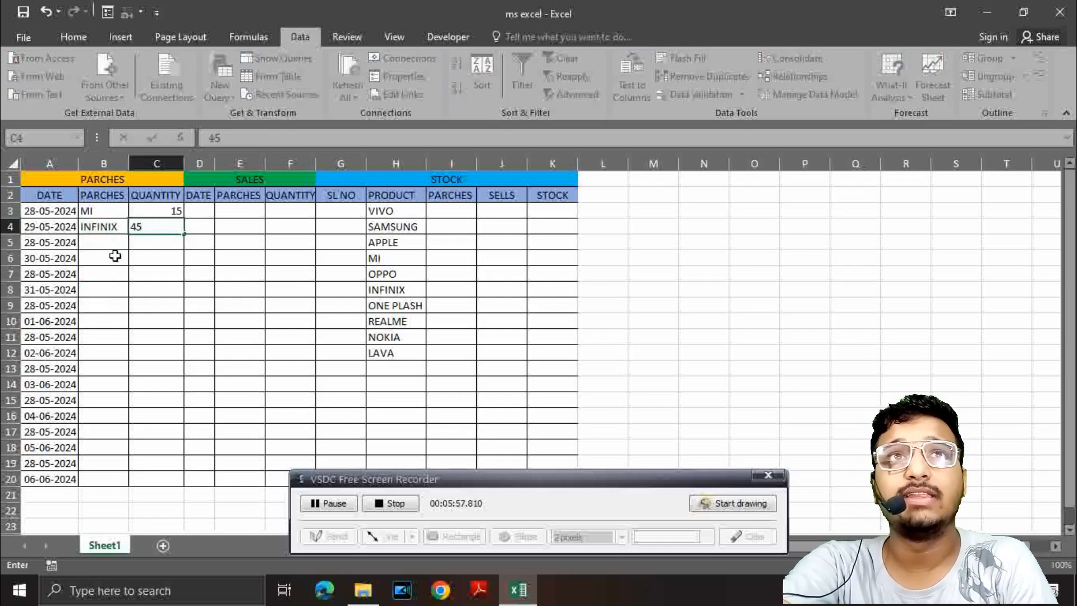
Step: Record the purchase in row 5, choosing APPLE in B5 and entering quantity 8 in C5
click(106, 243)
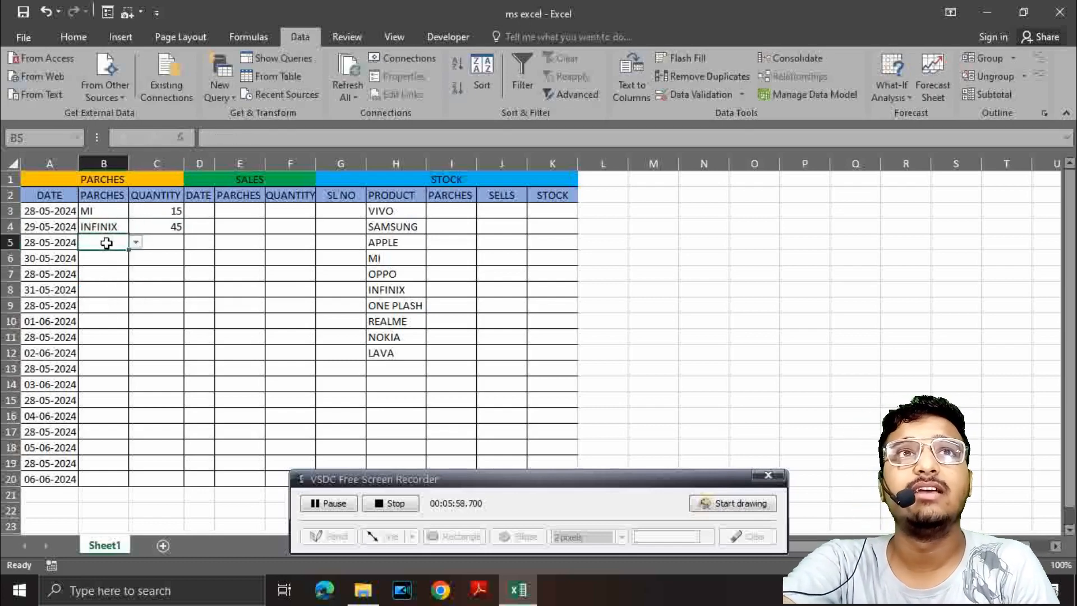
click(136, 244)
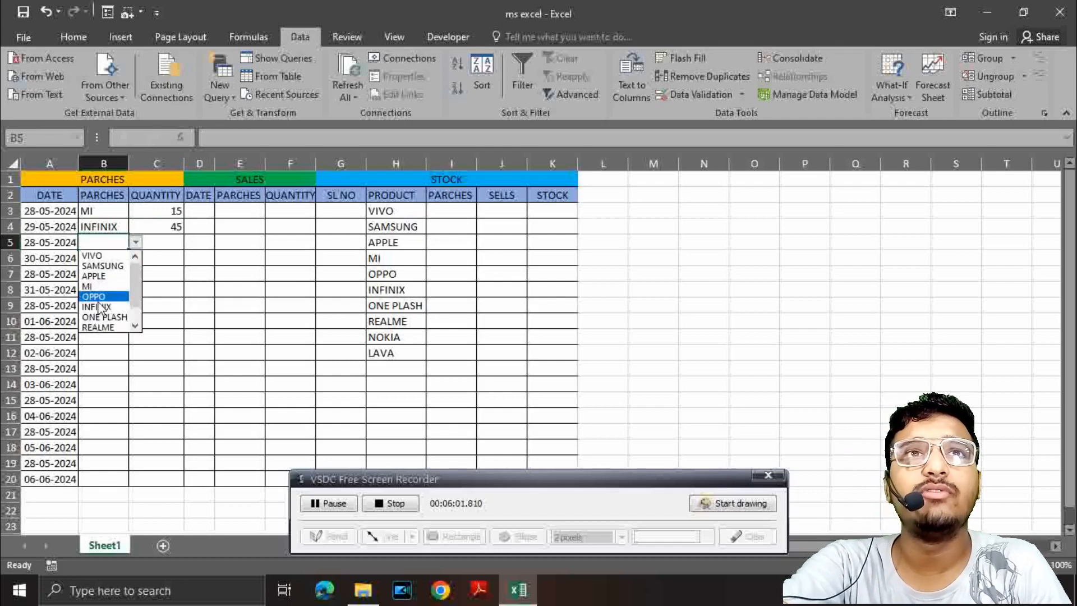
click(99, 278)
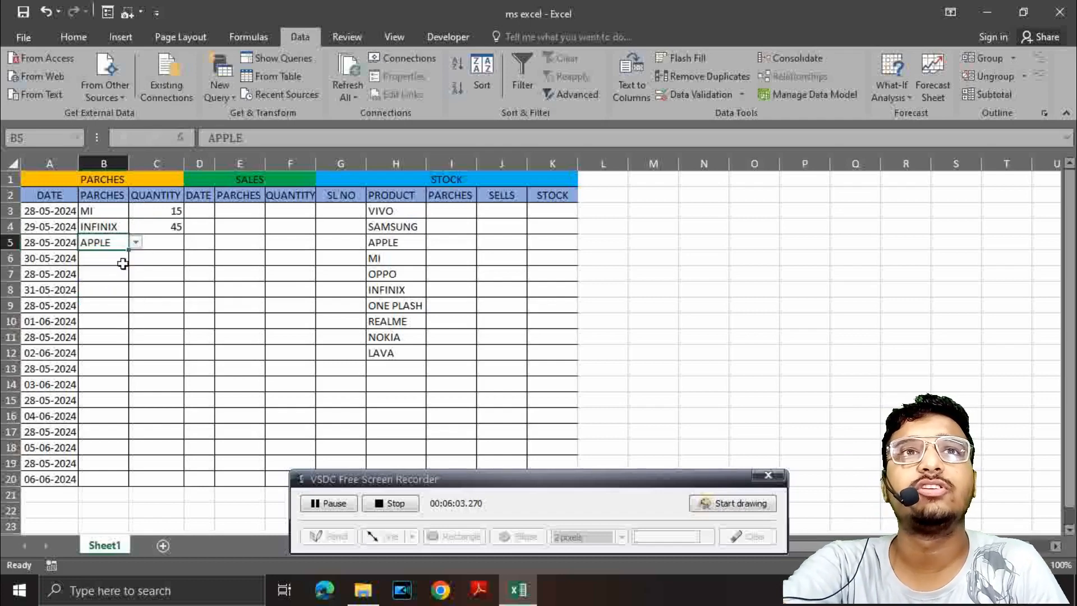
click(154, 244)
text(08)
Step: Record the purchase in row 6, choosing REALME in B6 and entering quantity 45 in C6
click(123, 258)
click(139, 260)
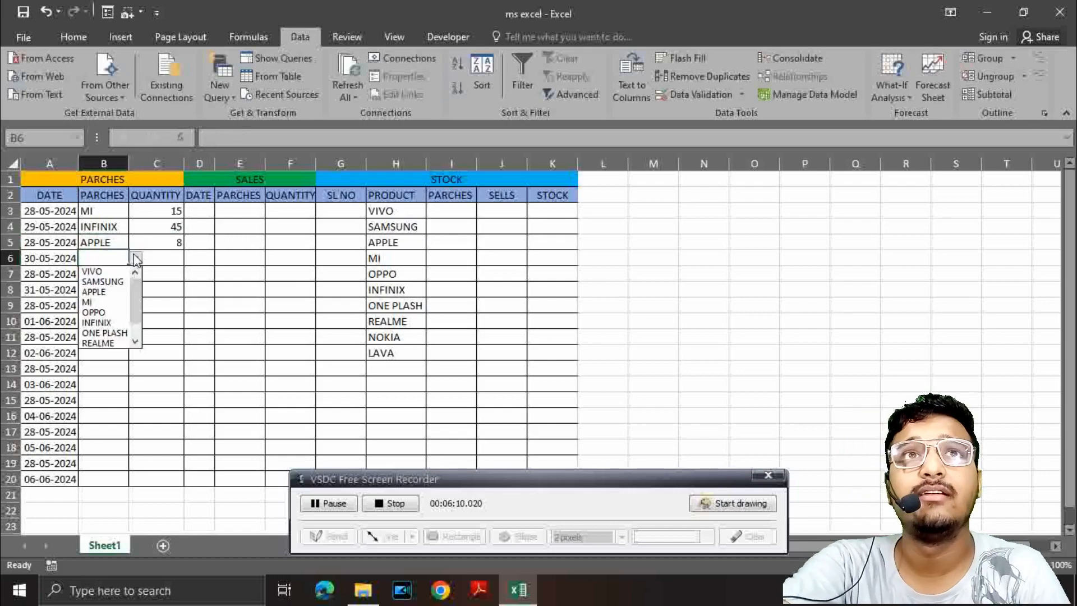
click(101, 346)
click(147, 258)
text(45)
Step: Choose INFINIX for cell B7 and REALME for cell B8 from the product drop-down lists
click(104, 274)
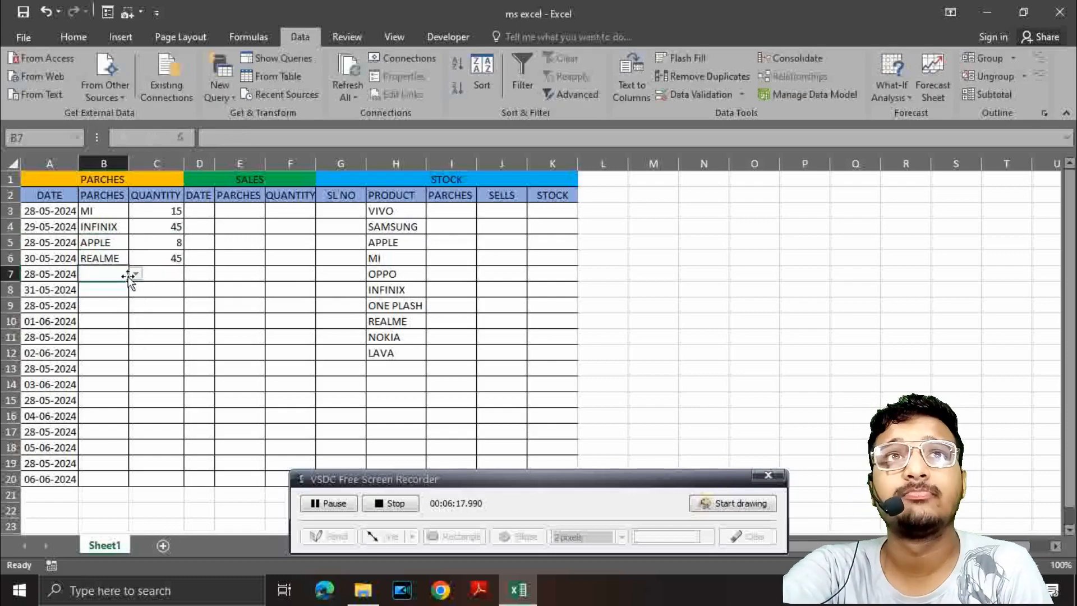
click(135, 273)
click(99, 336)
click(102, 291)
click(135, 292)
click(100, 375)
click(135, 292)
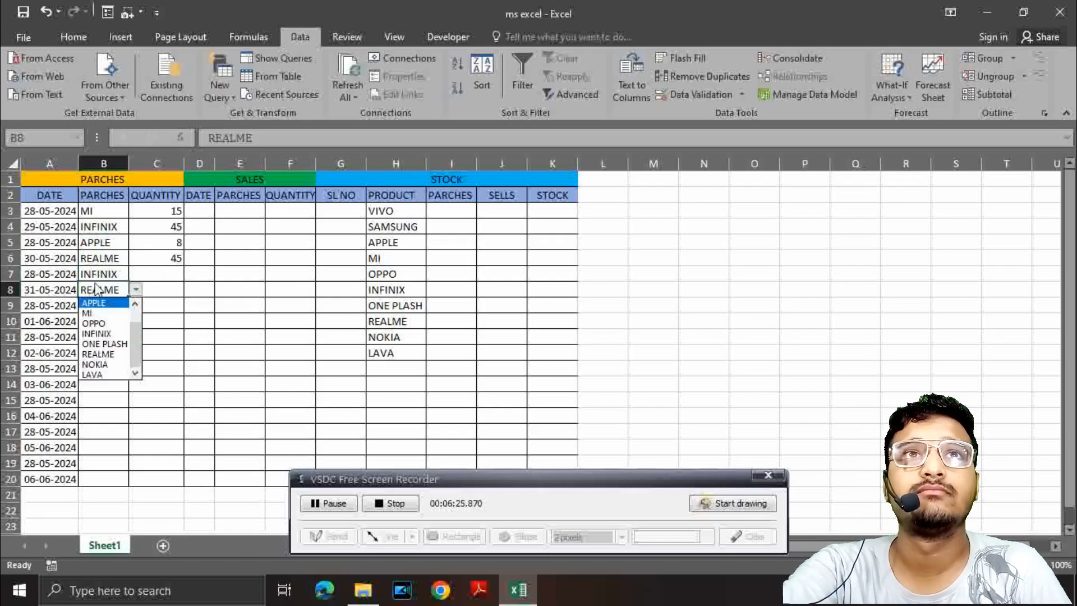
click(97, 290)
Step: Choose OPPO for cell B9 and INFINIX for cell B10 from the product drop-down lists
click(101, 305)
click(136, 306)
click(97, 359)
click(124, 321)
click(135, 321)
click(98, 385)
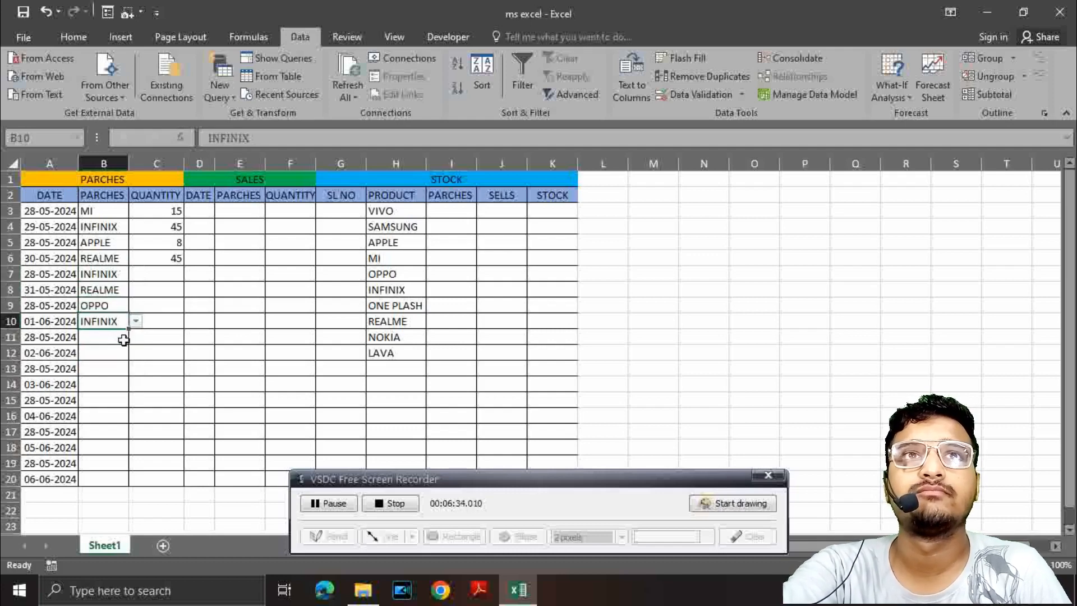
Step: Choose INFINIX for cell B11 and SAMSUNG for cell B12 from the product drop-down lists
click(112, 336)
click(135, 336)
click(98, 401)
click(103, 368)
click(103, 352)
click(135, 353)
click(101, 376)
Step: Choose INFINIX for cell B13 and ONE PLASH for cell B14 from the product drop-down lists
click(104, 368)
click(135, 369)
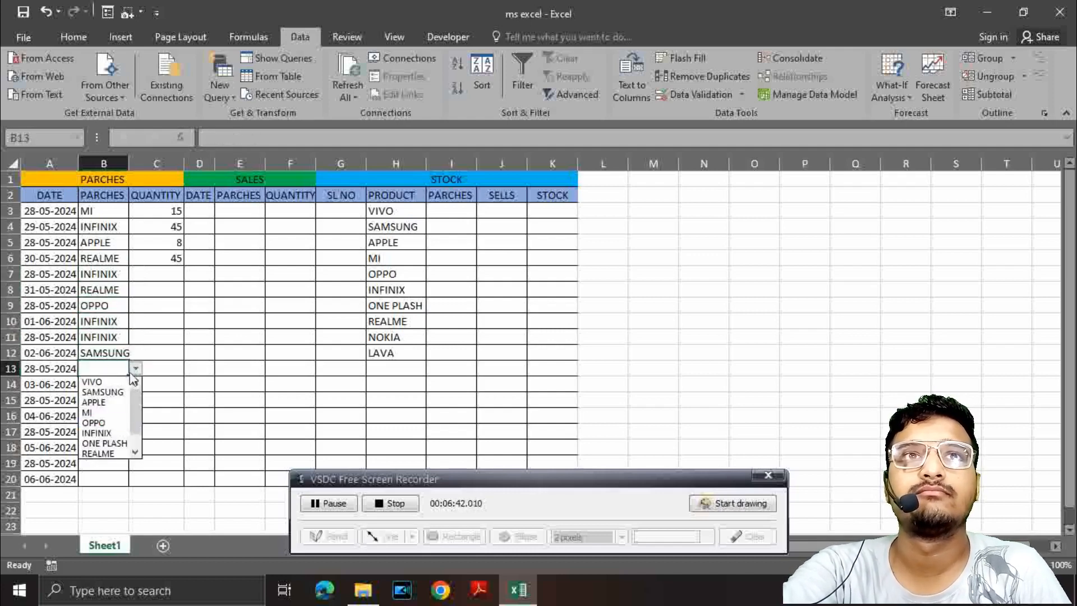
click(98, 432)
click(98, 384)
click(136, 384)
click(102, 452)
click(135, 384)
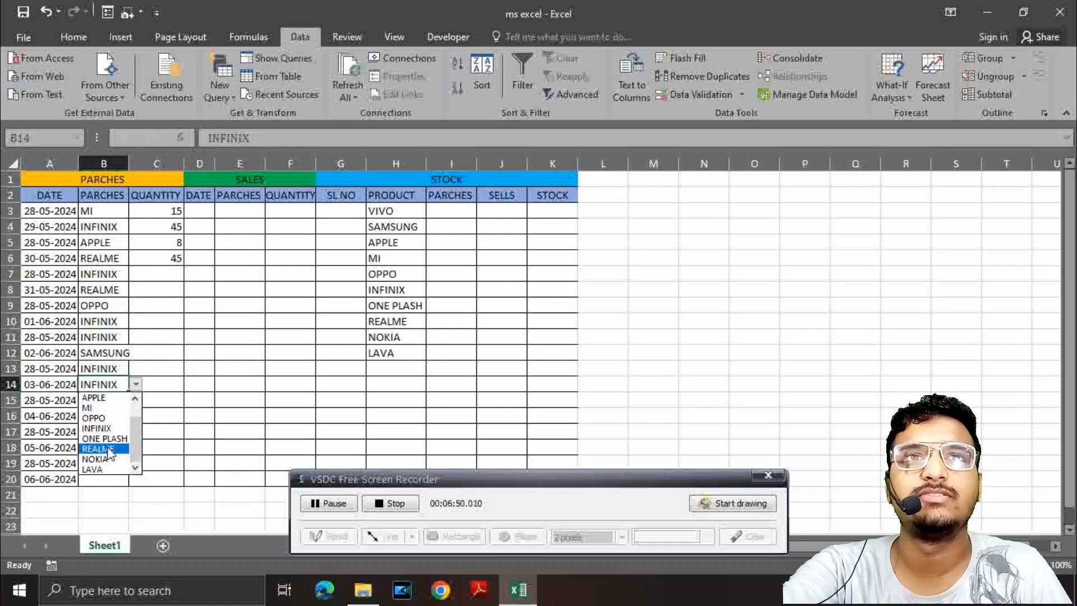
click(101, 445)
Step: Choose REALME for cell B15 and SAMSUNG for cell B16 from the product drop-down lists
click(103, 400)
click(135, 400)
click(101, 486)
click(106, 415)
click(135, 416)
click(101, 439)
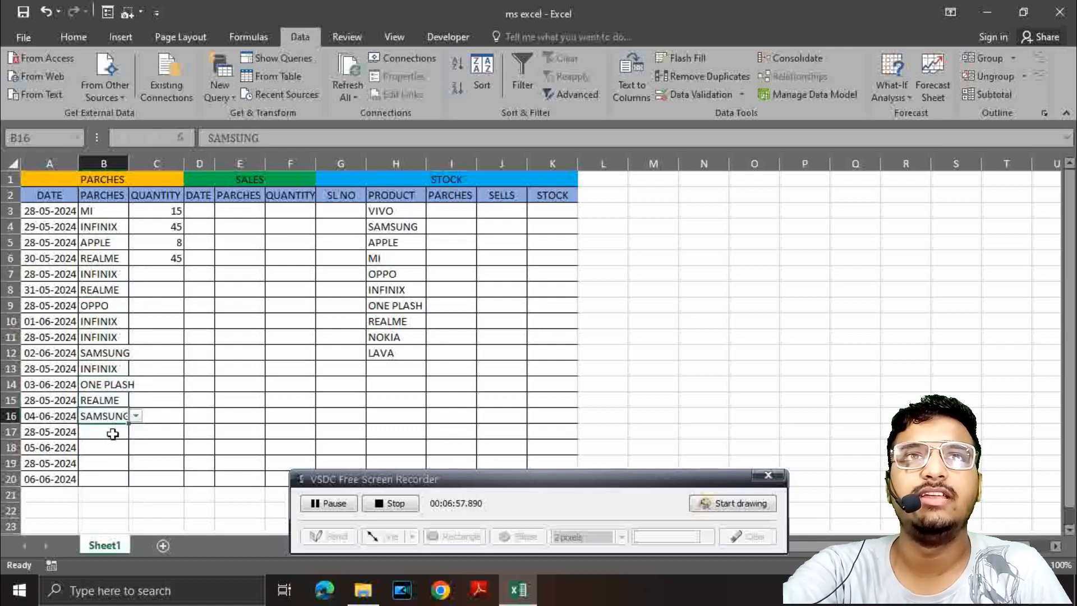
Step: Choose APPLE for cell B17 and OPPO for cell B18 from the product drop-down lists
click(107, 432)
click(135, 431)
click(95, 465)
click(112, 447)
click(137, 451)
click(94, 501)
Step: Choose VIVO for cell B19 and SAMSUNG for cell B20 from the product drop-down lists
click(101, 463)
click(135, 463)
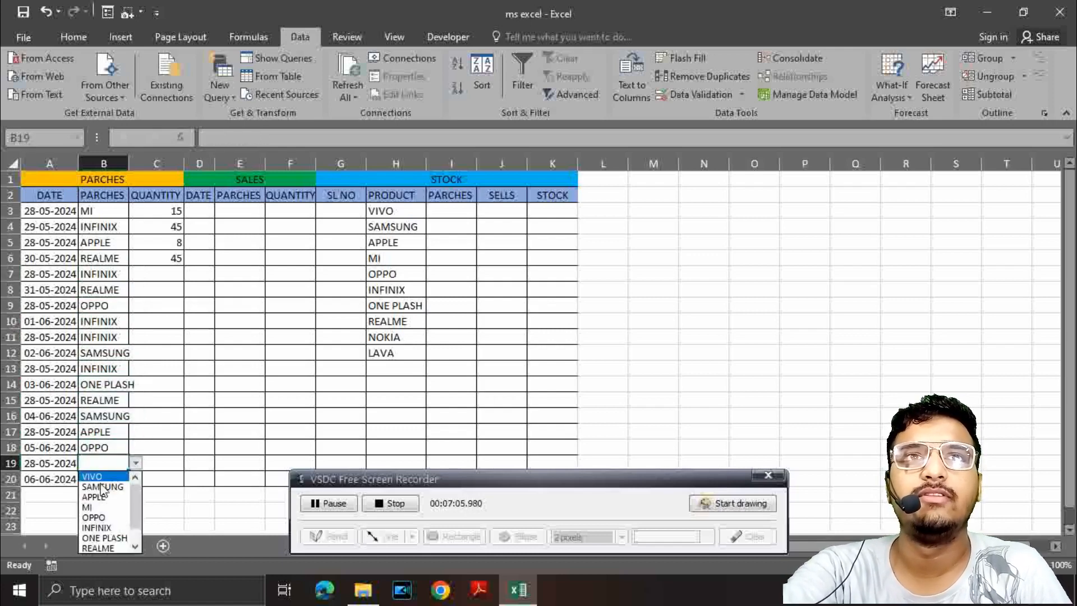
click(92, 477)
click(93, 479)
click(135, 478)
click(104, 502)
Step: Enter the purchase quantities 45, 8 and 4 in cells C7 to C9
click(164, 277)
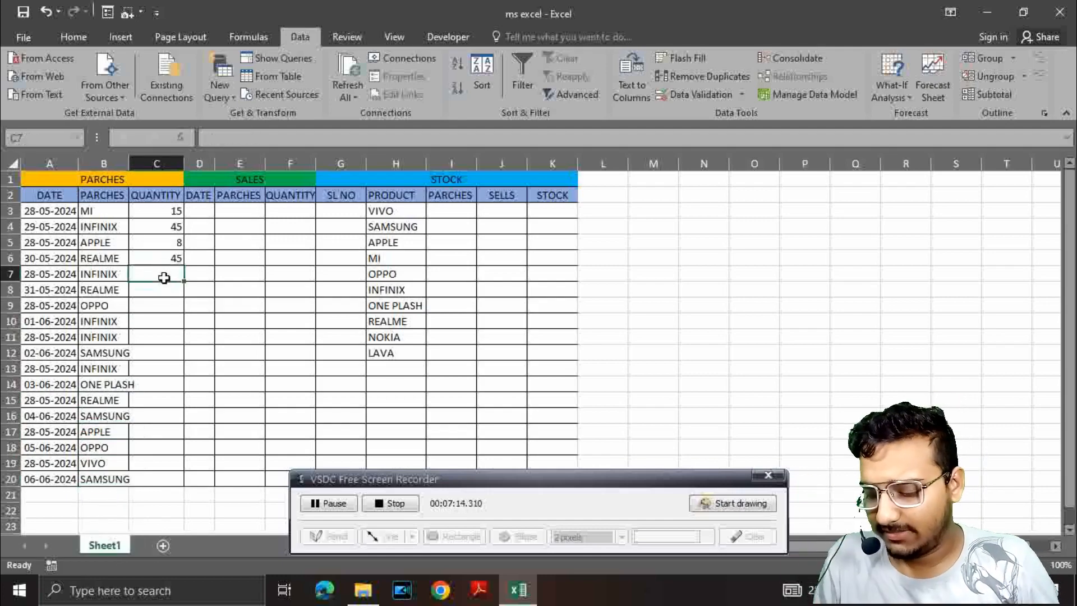
text(45)
key(Return)
text(8)
key(Return)
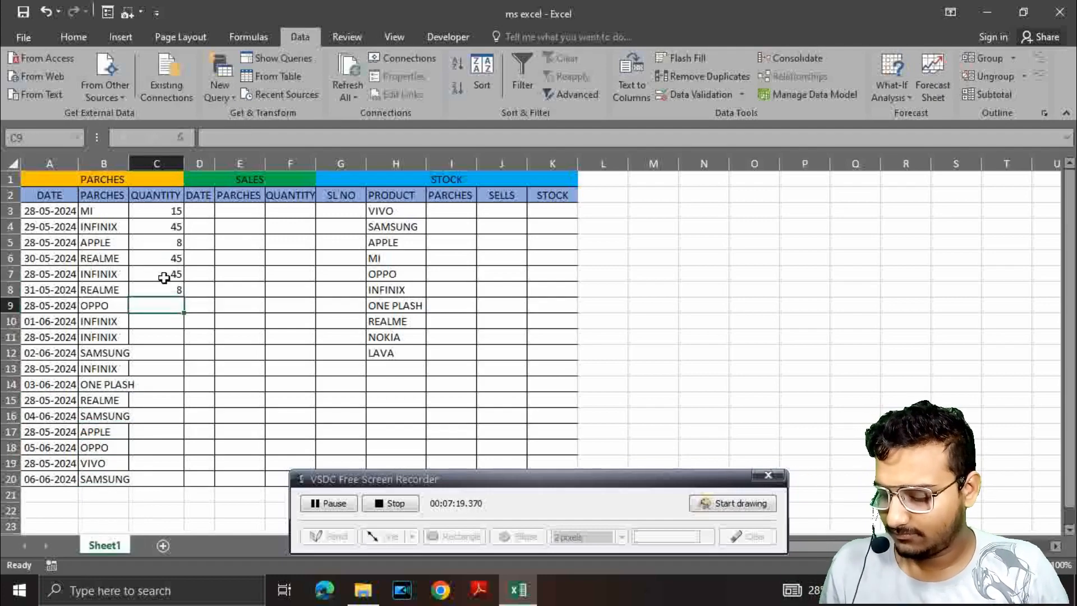
text(4)
key(Return)
Step: Enter the purchase quantities 23, 25, 26 and 15 in cells C10 to C13
text(23)
key(Return)
text(25)
key(Return)
text(26 1)
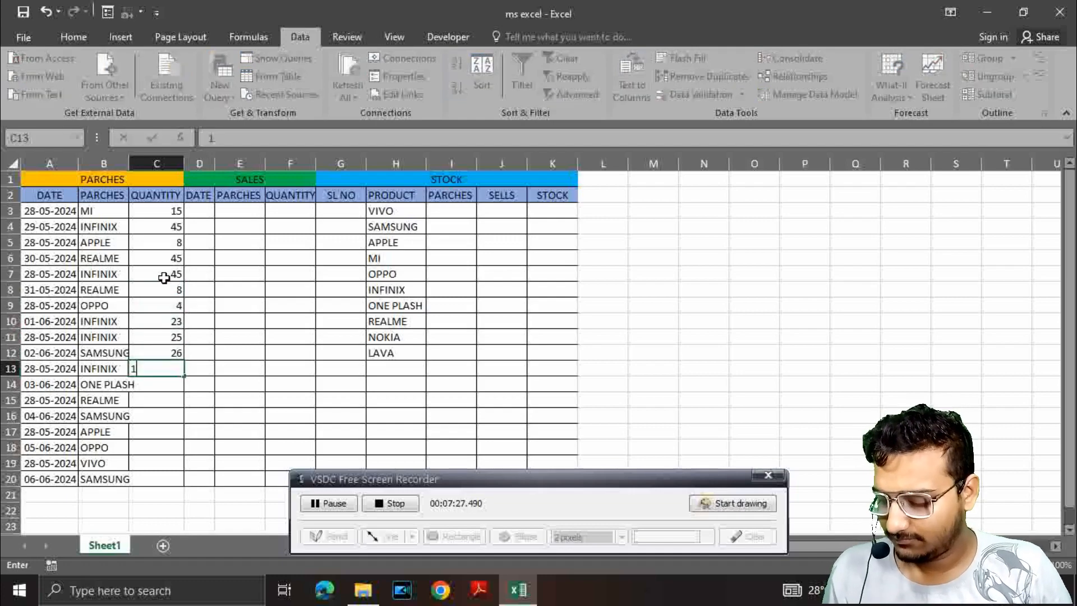
key(Return)
key(Up)
text(15)
key(Return)
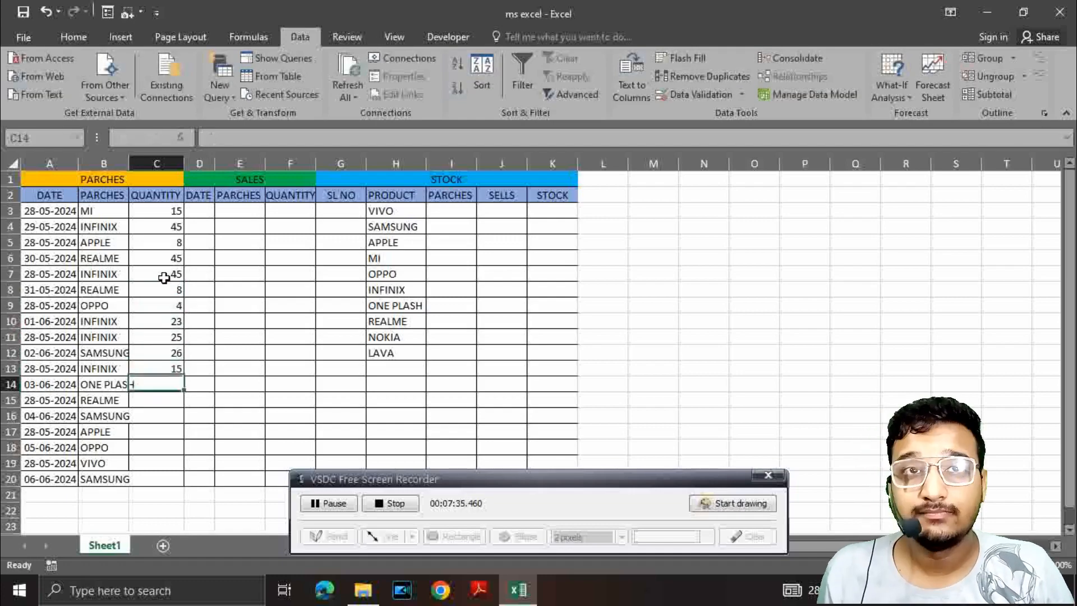
Step: Enter the purchase quantities 14 in cell C14 and 22 in cell C15
text(14)
key(Return)
text(222222222)
key(BackSpace)
key(BackSpace)
key(BackSpace)
key(BackSpace)
key(BackSpace)
key(BackSpace)
key(BackSpace)
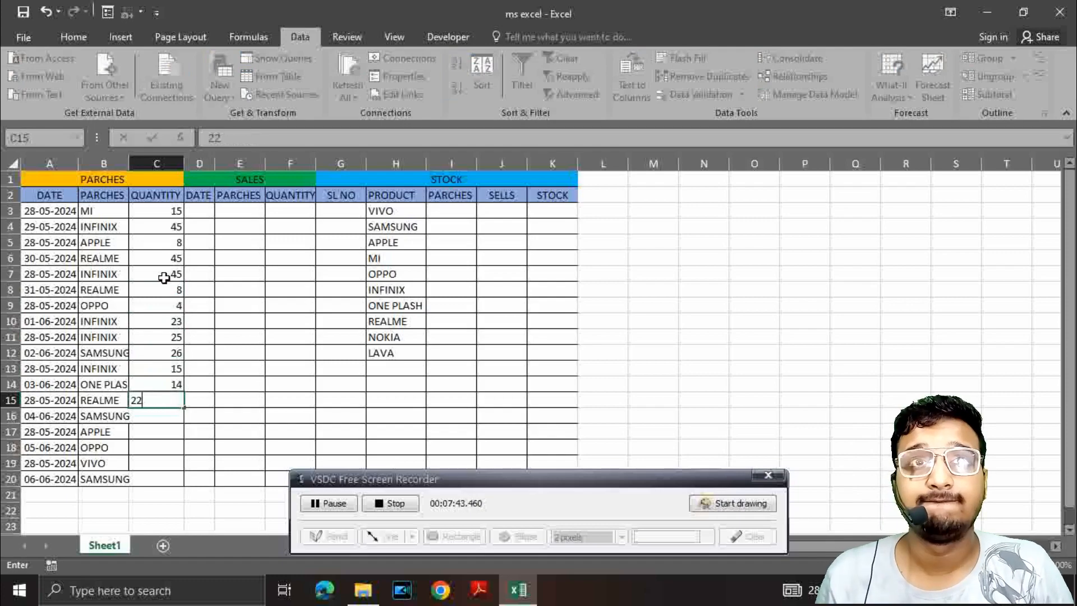
key(Return)
Step: Enter the purchase quantities 23, 25 and 15 in cells C16 to C18
text(23)
key(Return)
text(25)
key(Return)
text(285)
key(Return)
text(6)
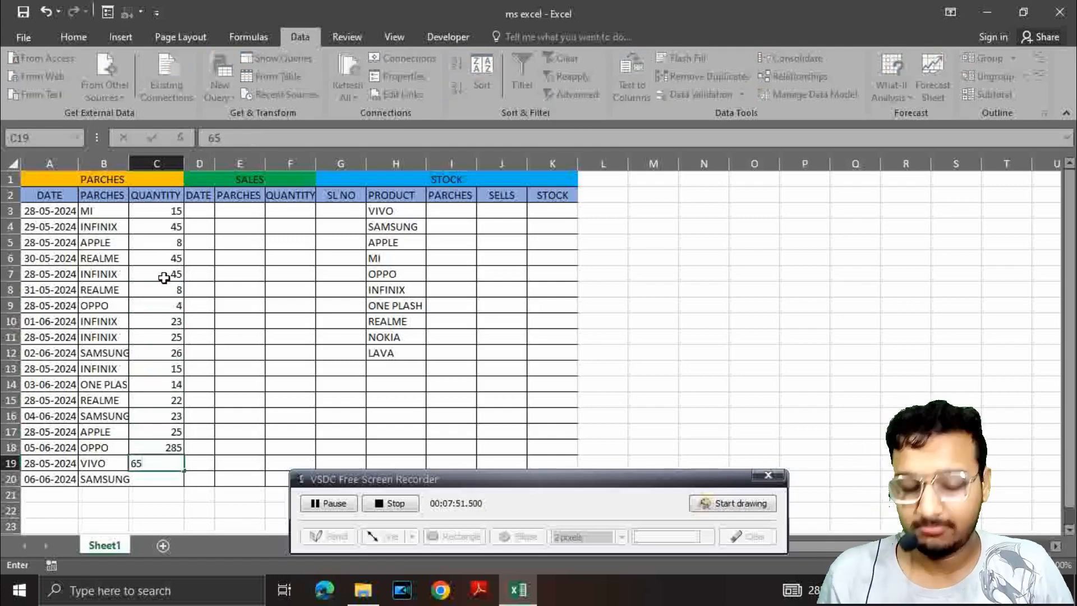
click(164, 448)
key(BackSpace)
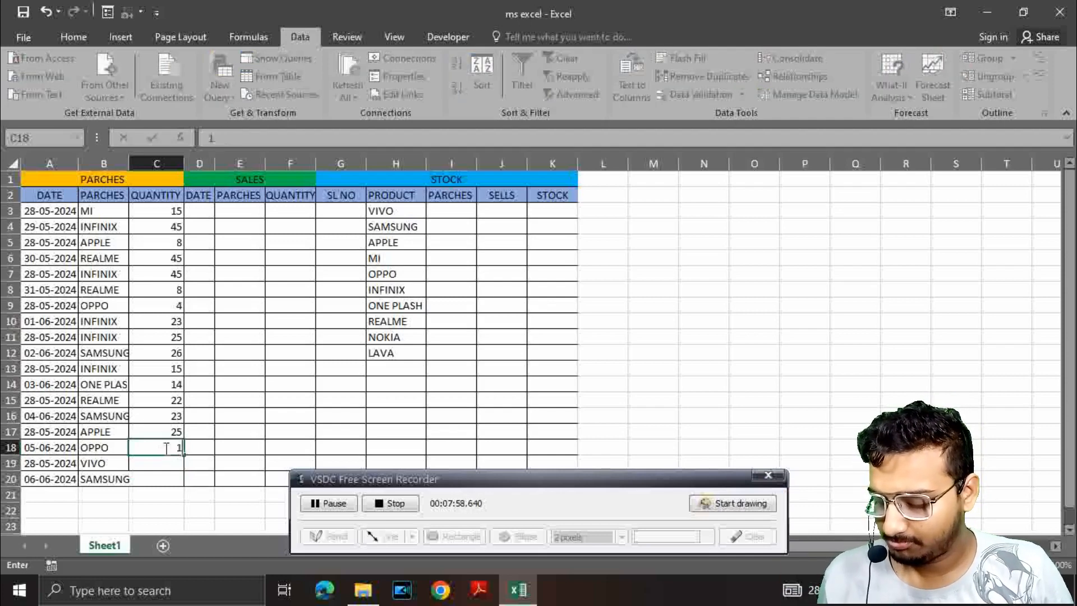
key(Return)
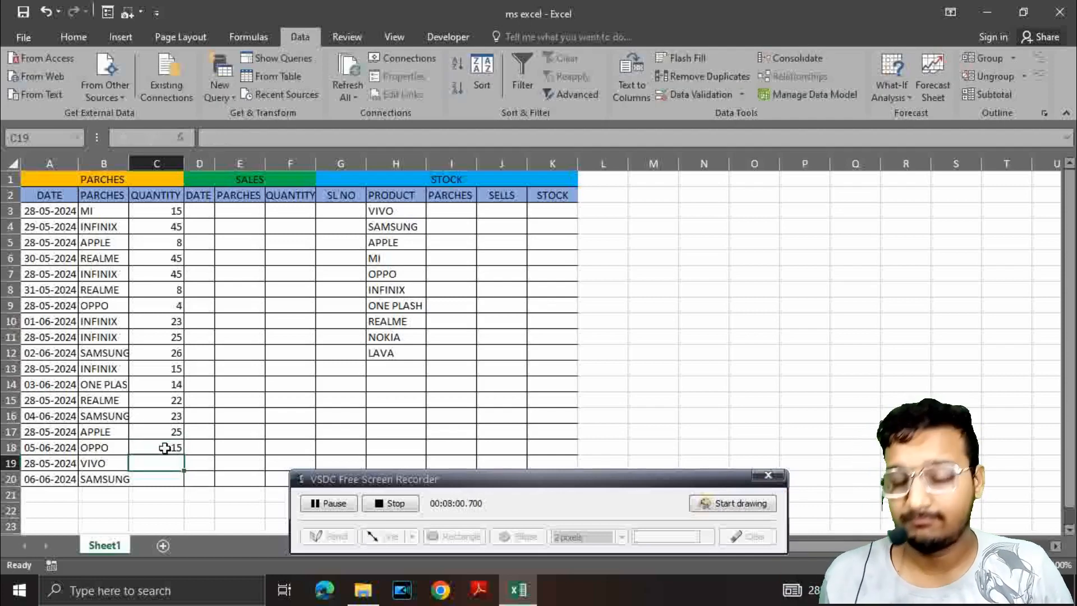
Step: Complete the purchase quantities with 24 in cell C19 and 12 in cell C20
text(24)
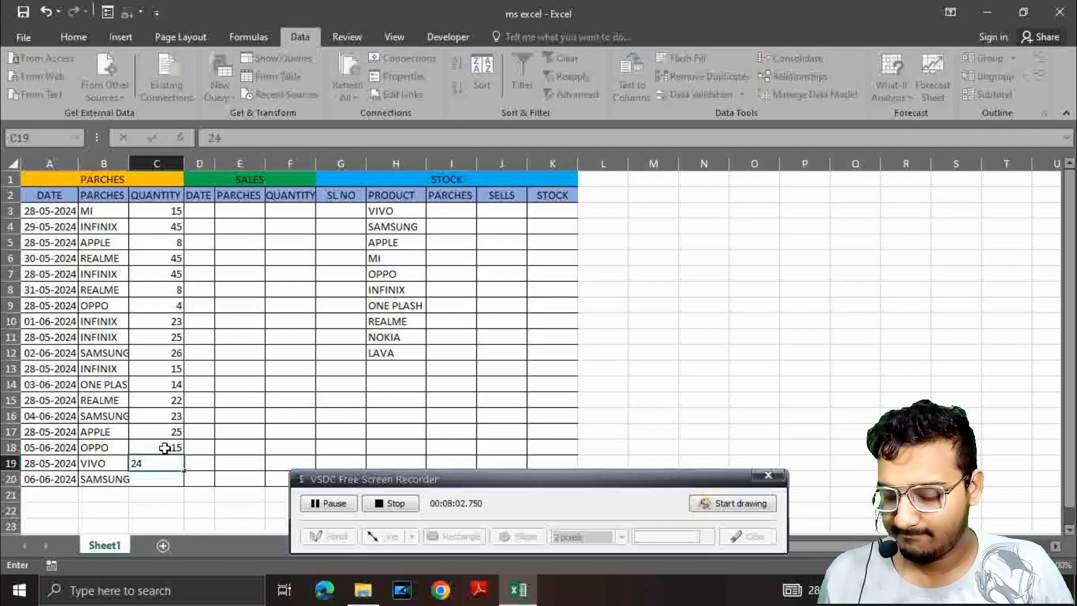
key(Return)
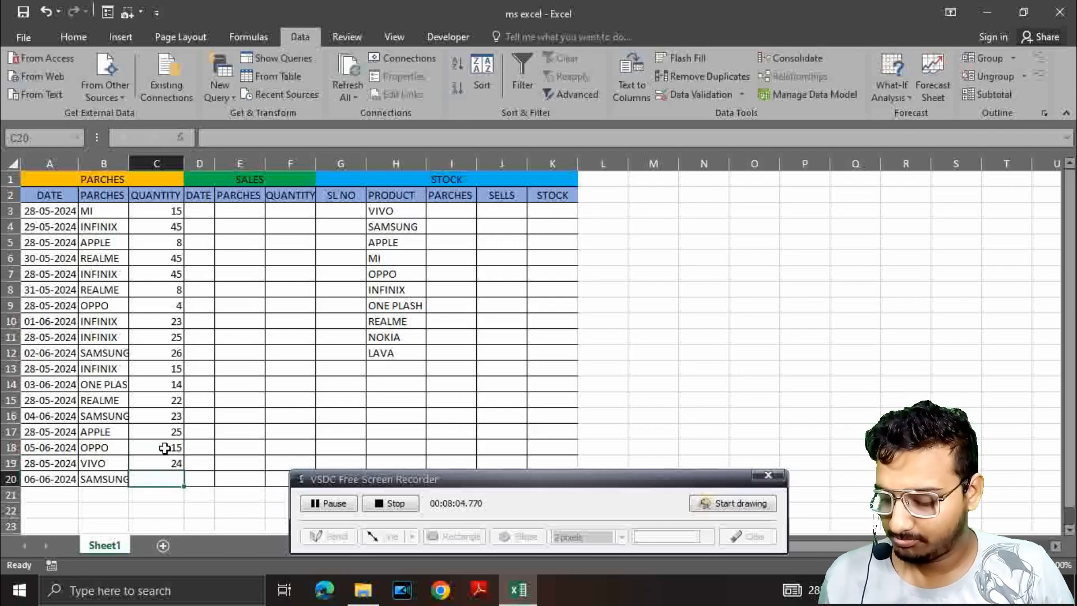
text(12)
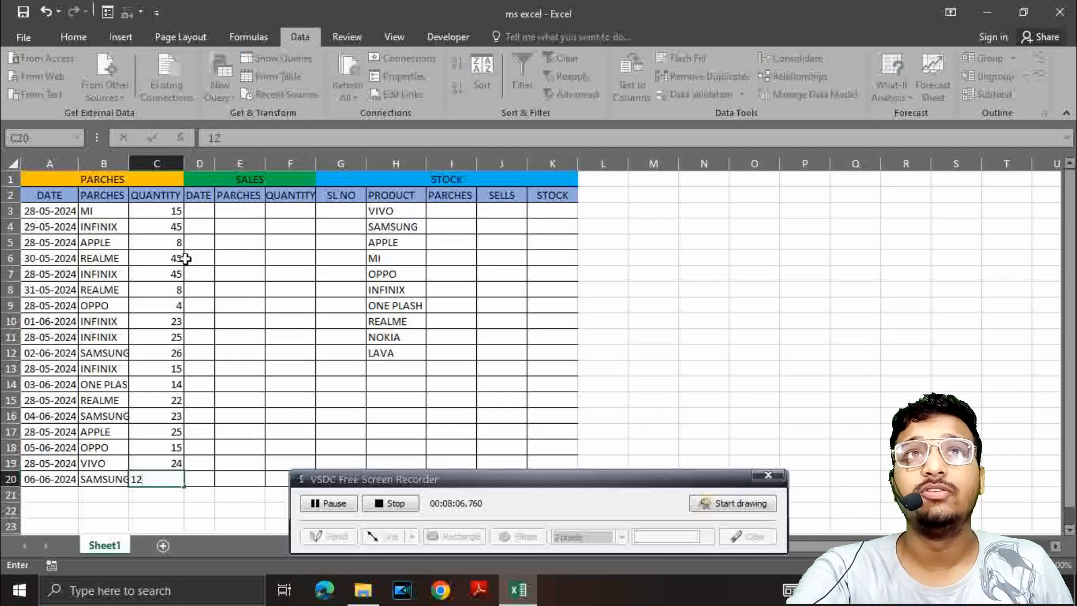
click(201, 212)
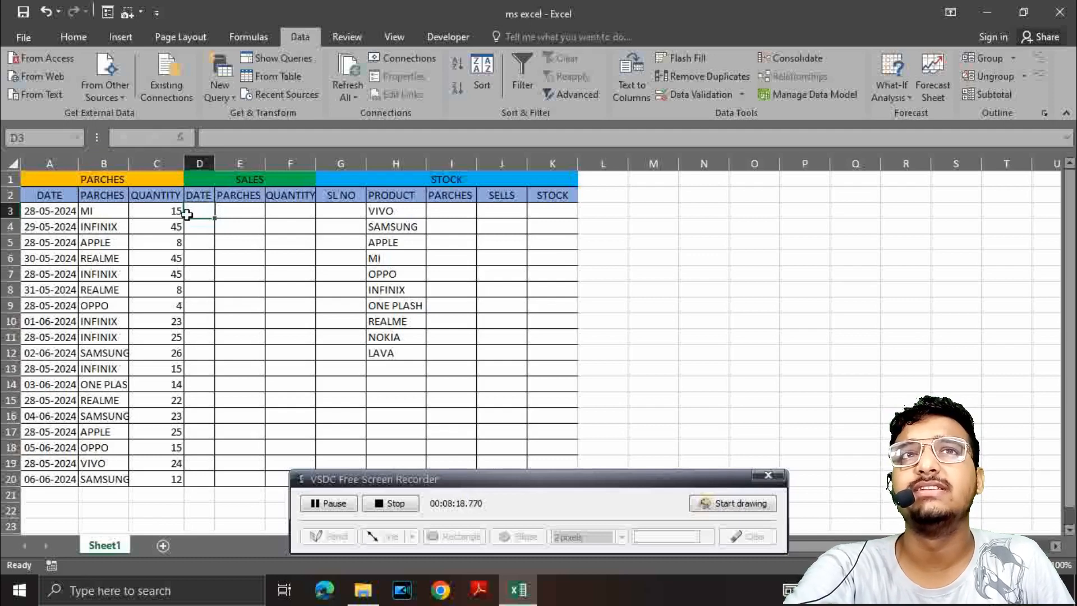
Step: Copy the purchase dates from A3:A20 into the sales date cells D3:D20 and widen column D to fit them
drag(41, 210, 52, 477)
right_click(52, 477)
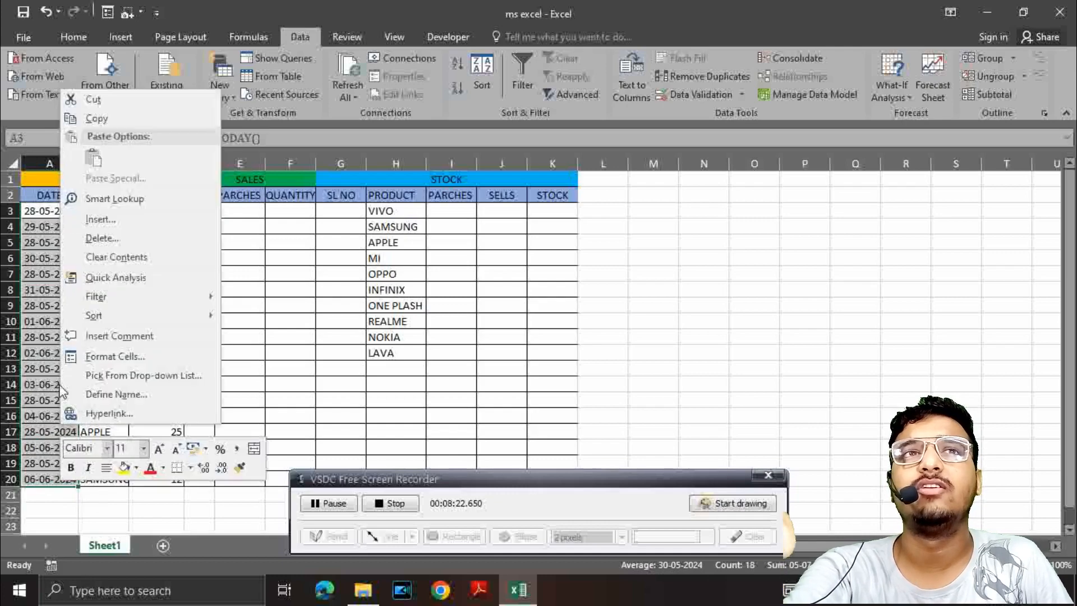
click(95, 118)
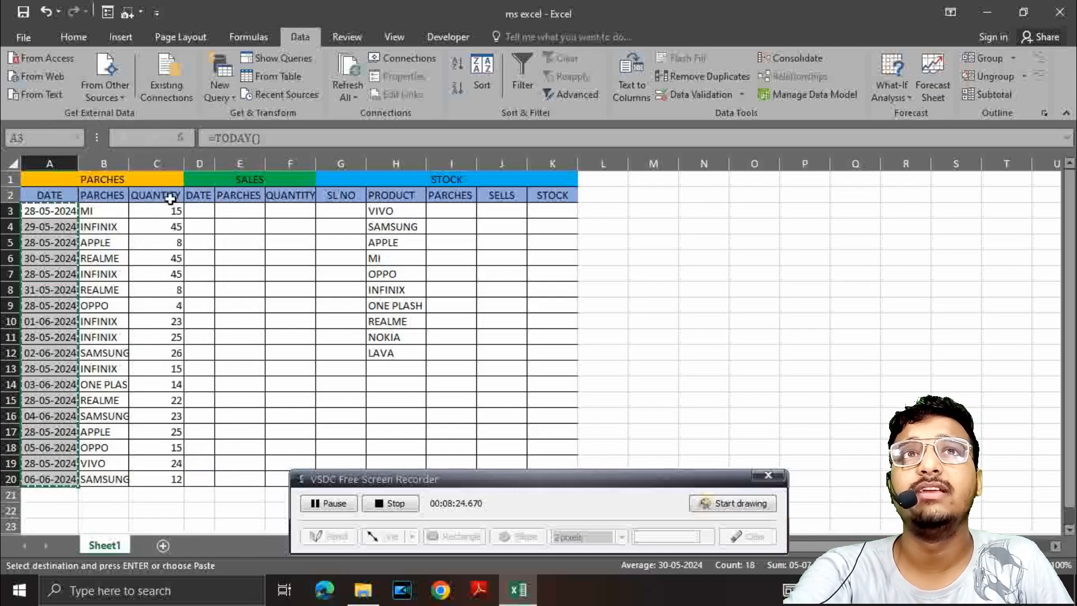
click(199, 212)
right_click(199, 212)
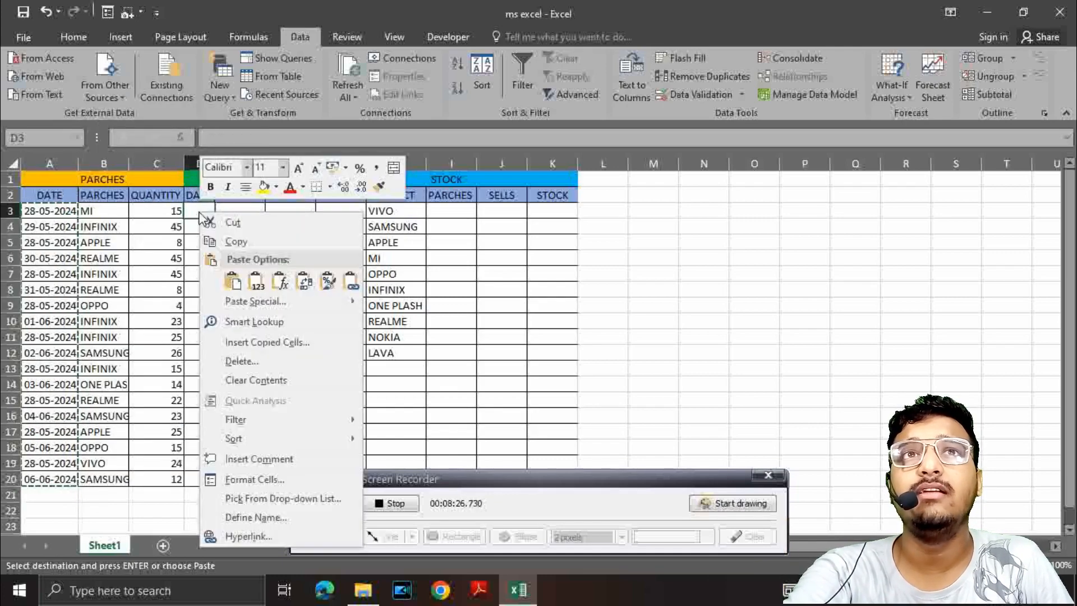
click(195, 207)
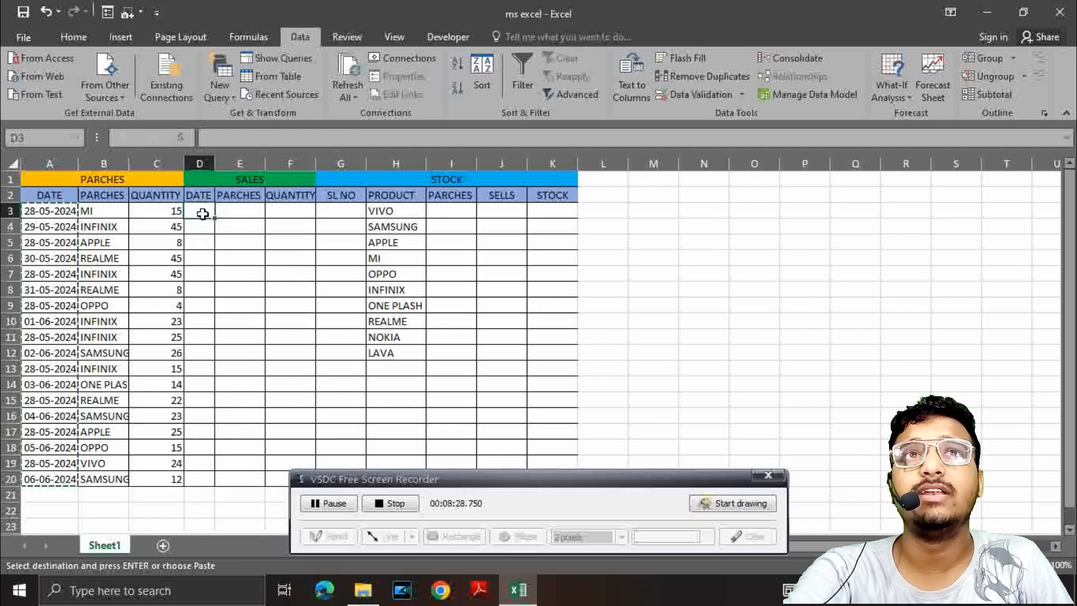
drag(200, 212, 197, 478)
right_click(199, 459)
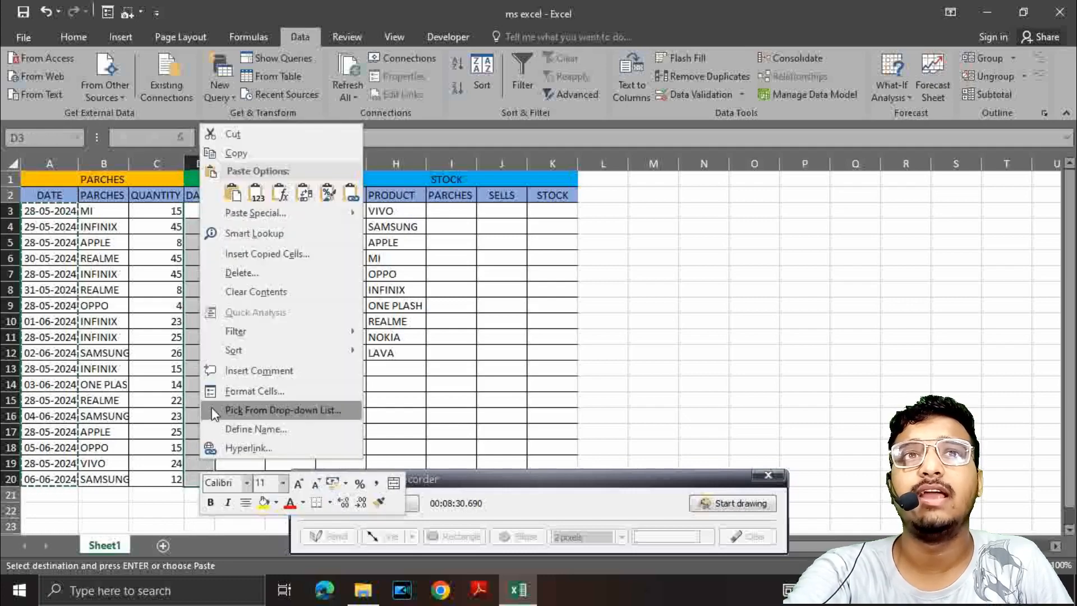
click(231, 193)
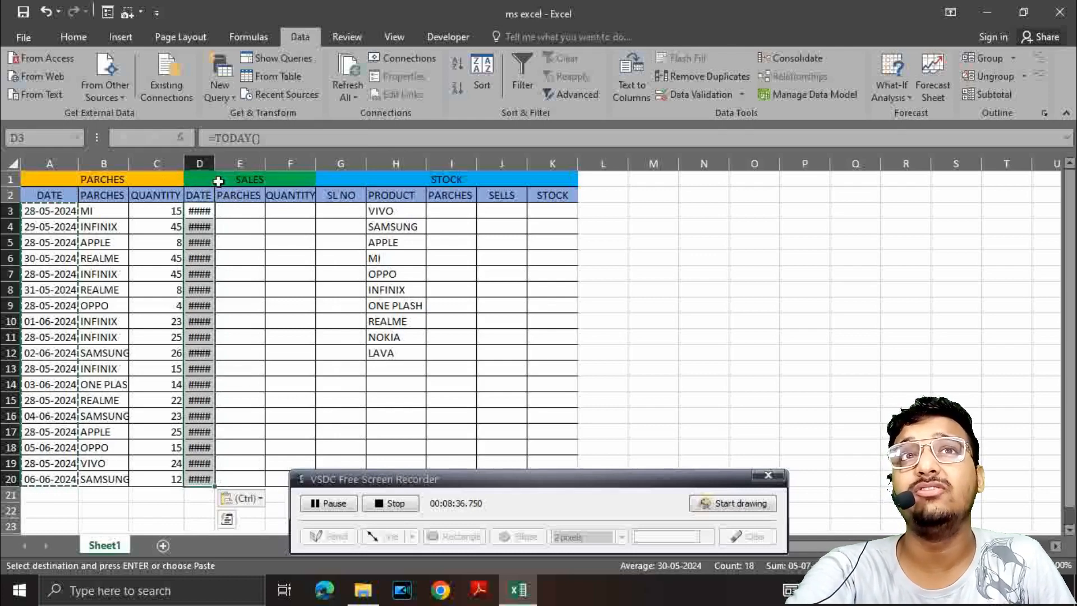
drag(214, 194, 207, 190)
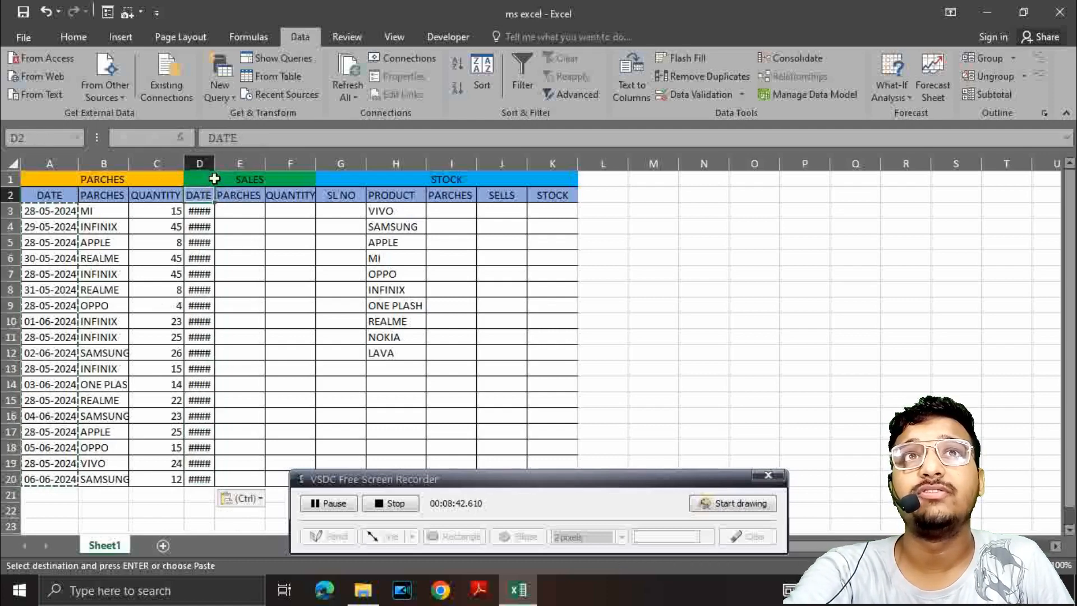
double_click(214, 161)
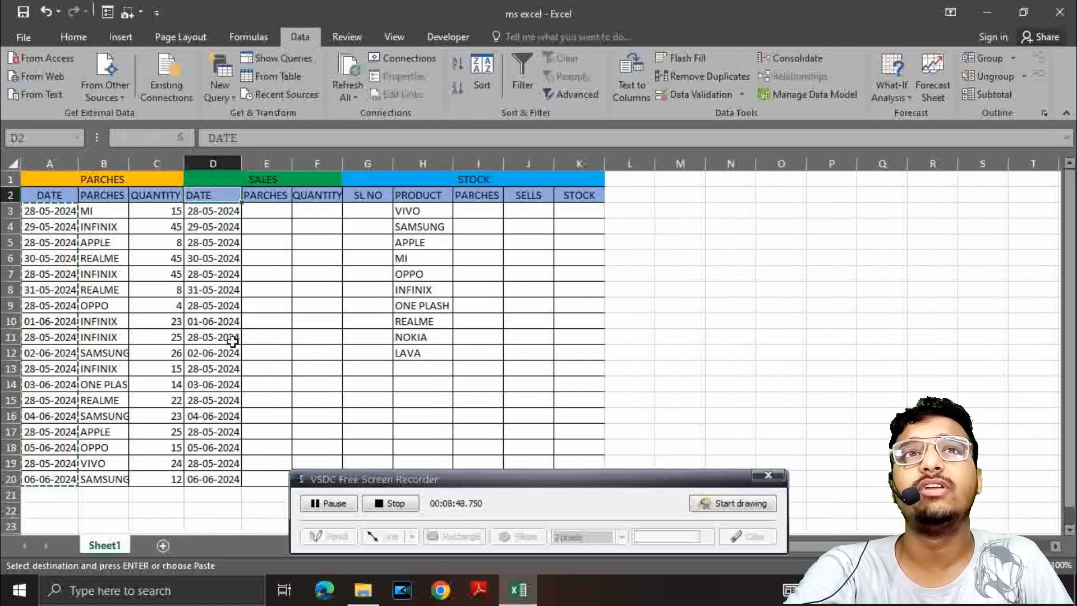
Step: Record the first sale in row 3, choosing VIVO in E3 and entering quantity 12 in F3
click(262, 368)
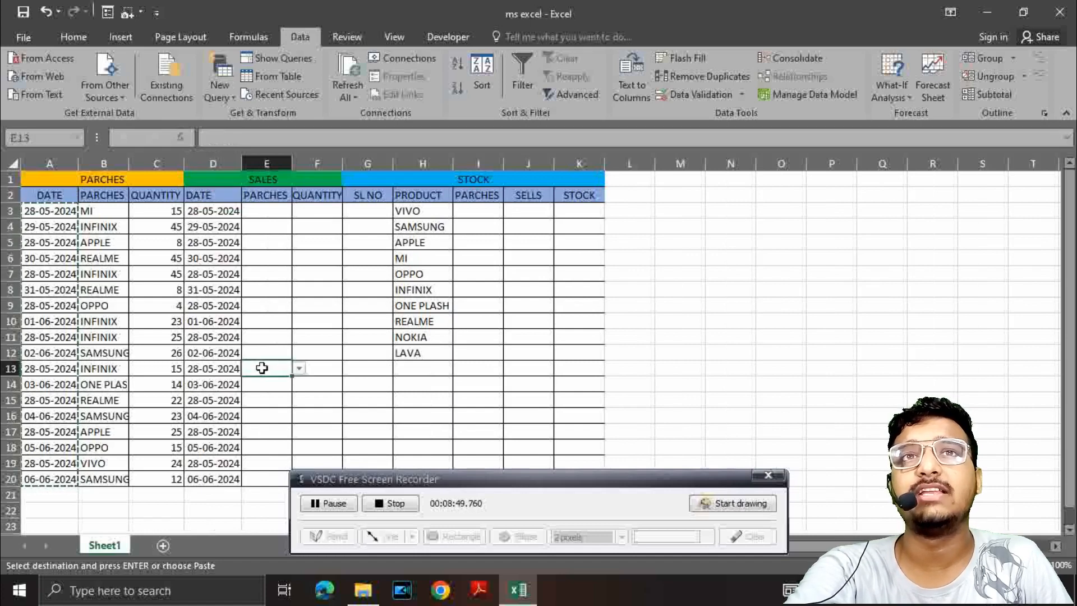
click(271, 226)
click(271, 213)
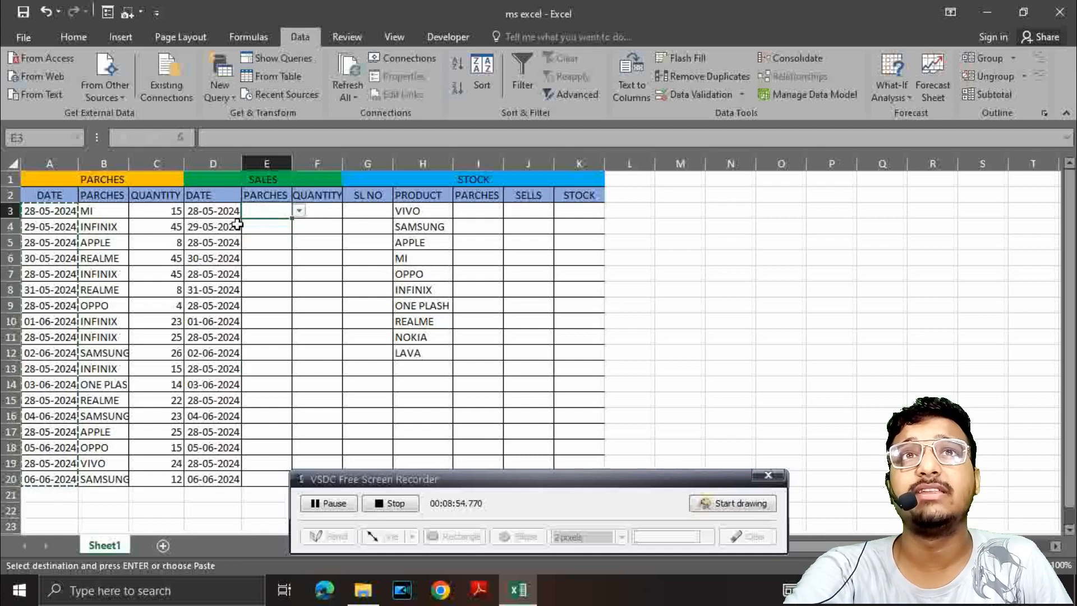
text(4)
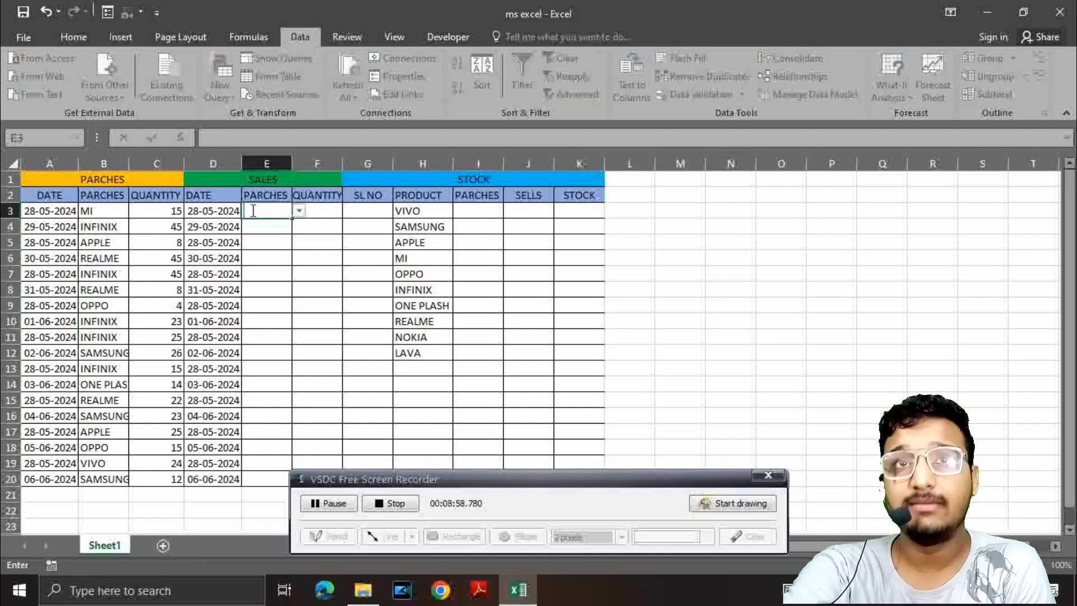
click(300, 210)
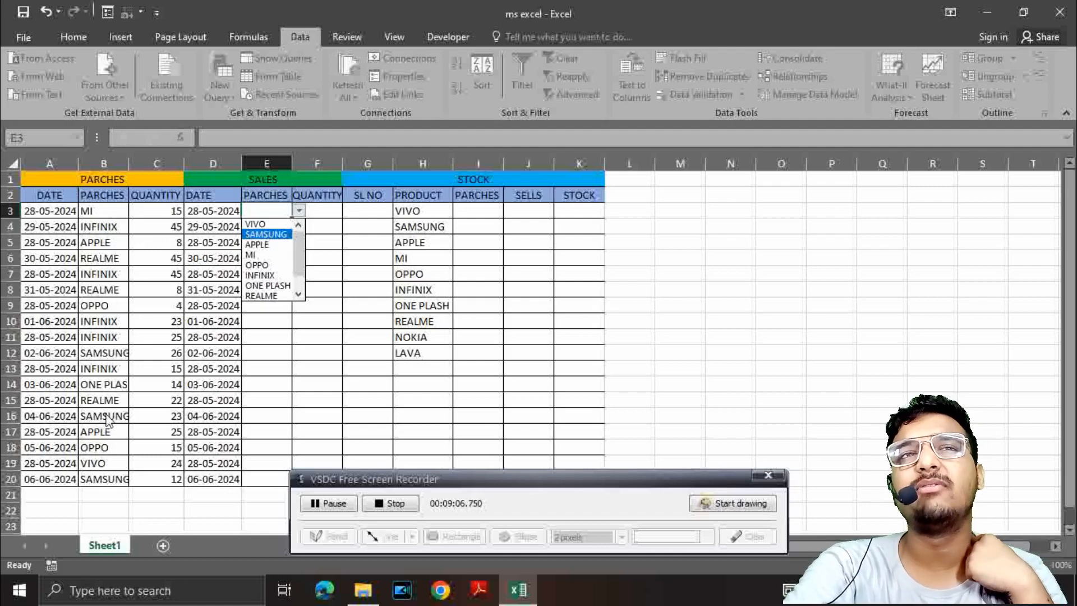
click(266, 226)
click(317, 215)
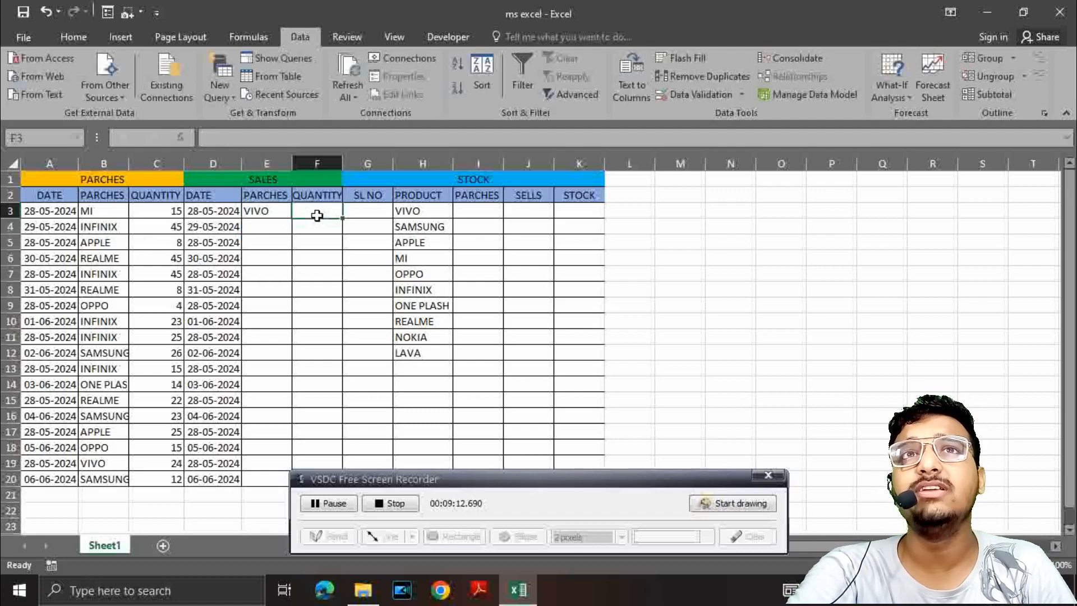
text(12)
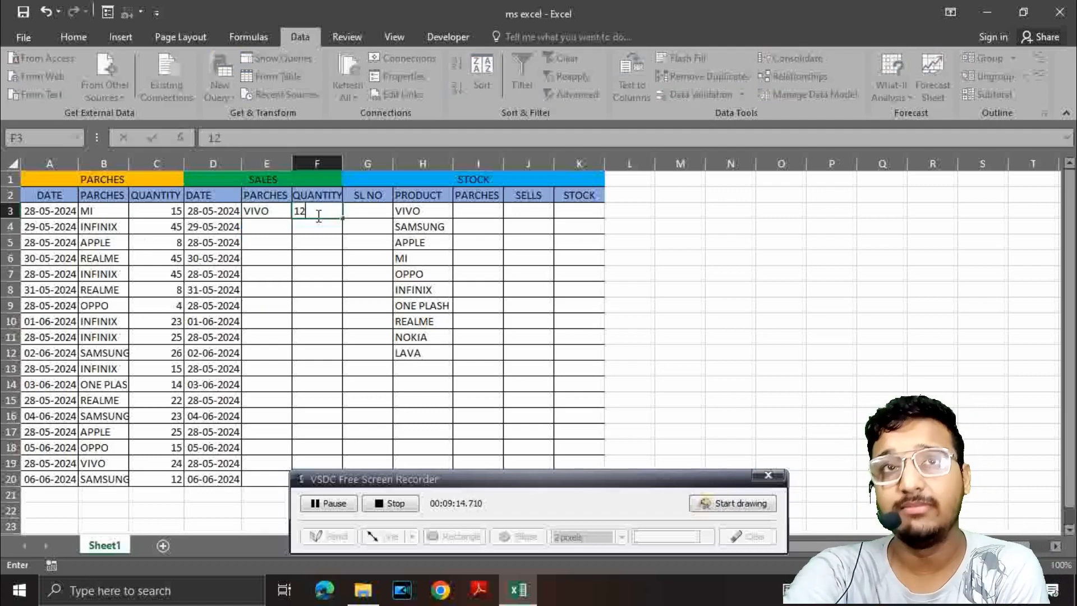
Step: Choose SAMSUNG for cell E4 and APPLE for cell E5 from the sales product drop-down lists
click(276, 224)
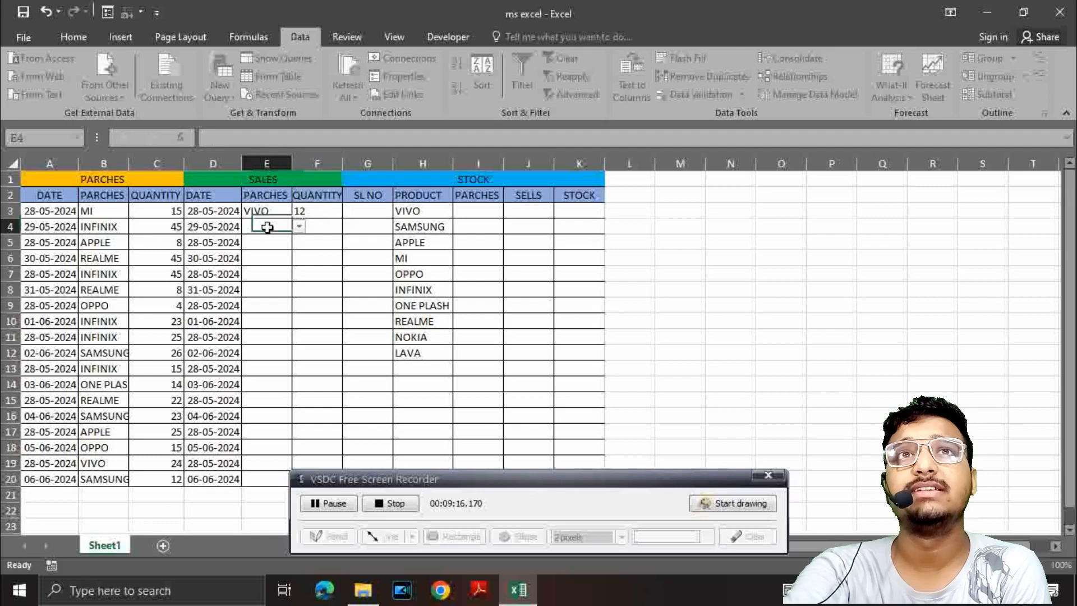
click(299, 227)
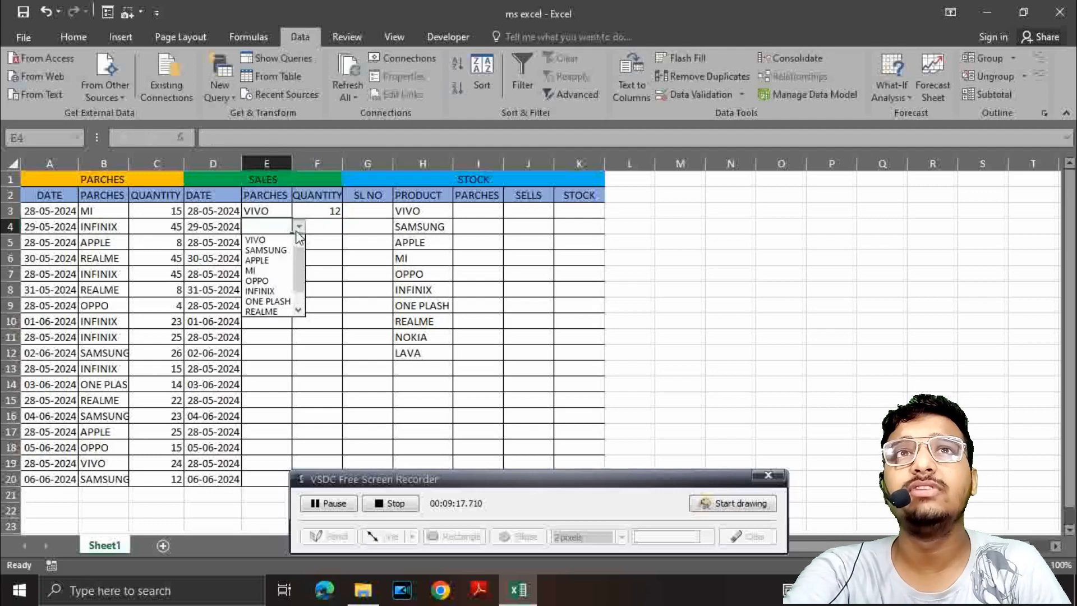
click(257, 250)
click(255, 244)
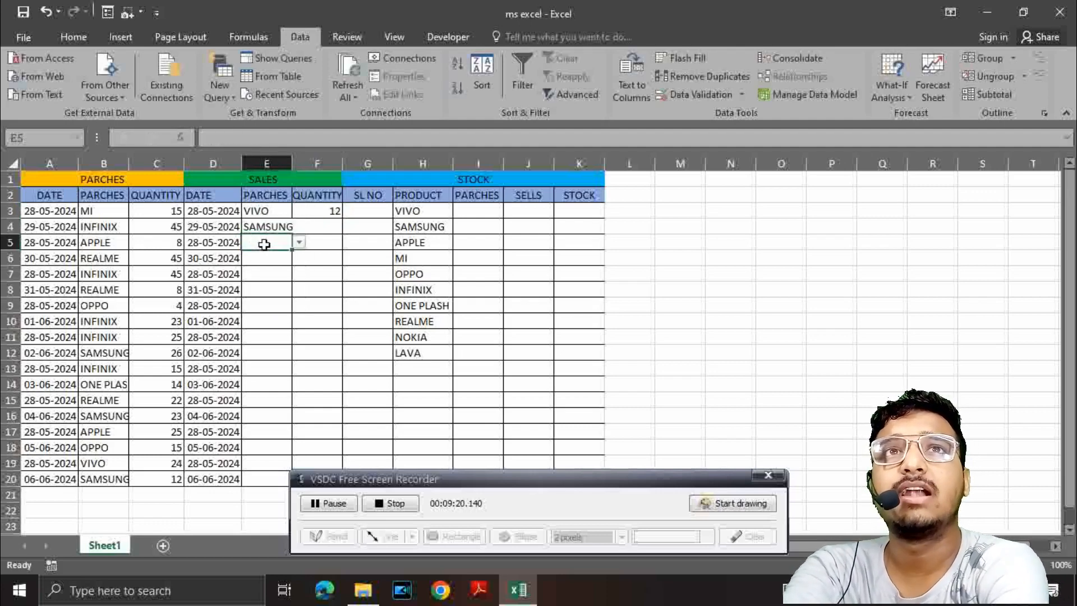
click(299, 242)
click(261, 277)
Step: Choose INFINIX for sales product cells E6 and E7 from their drop-down lists
click(283, 258)
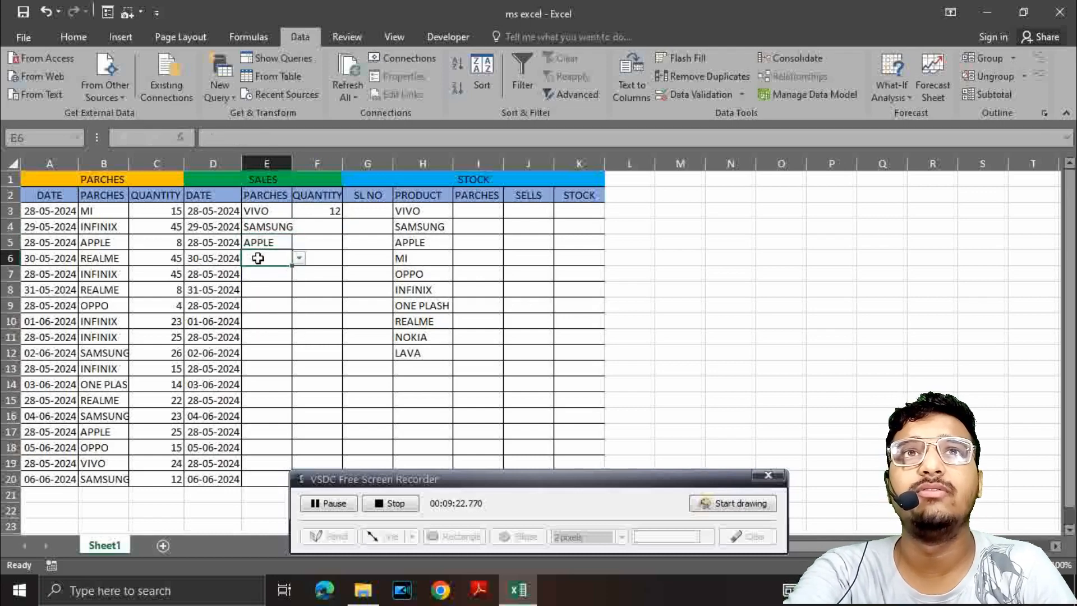
click(299, 258)
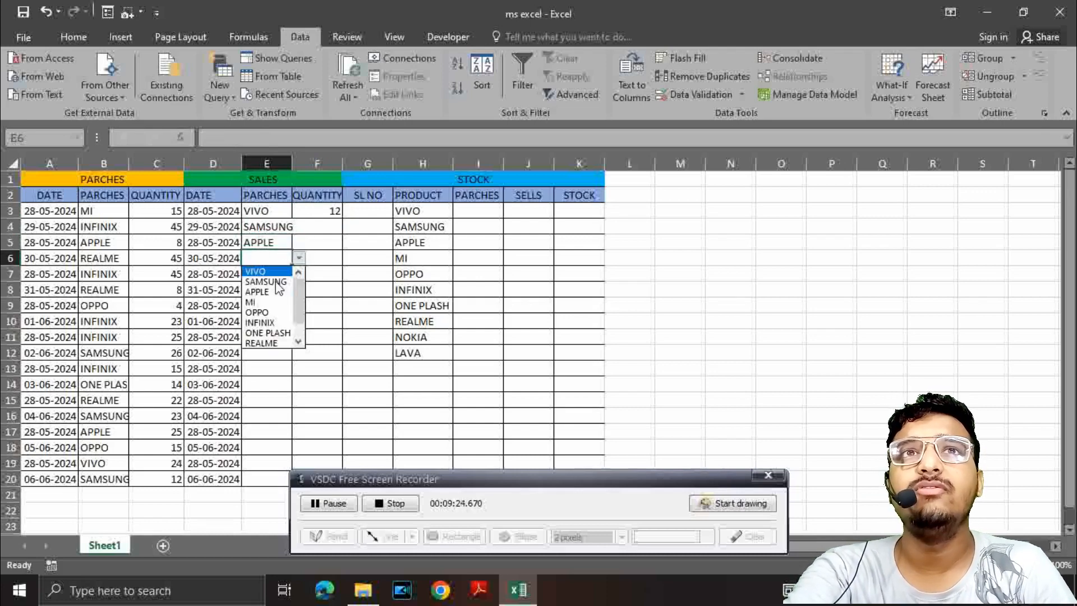
click(260, 313)
click(244, 273)
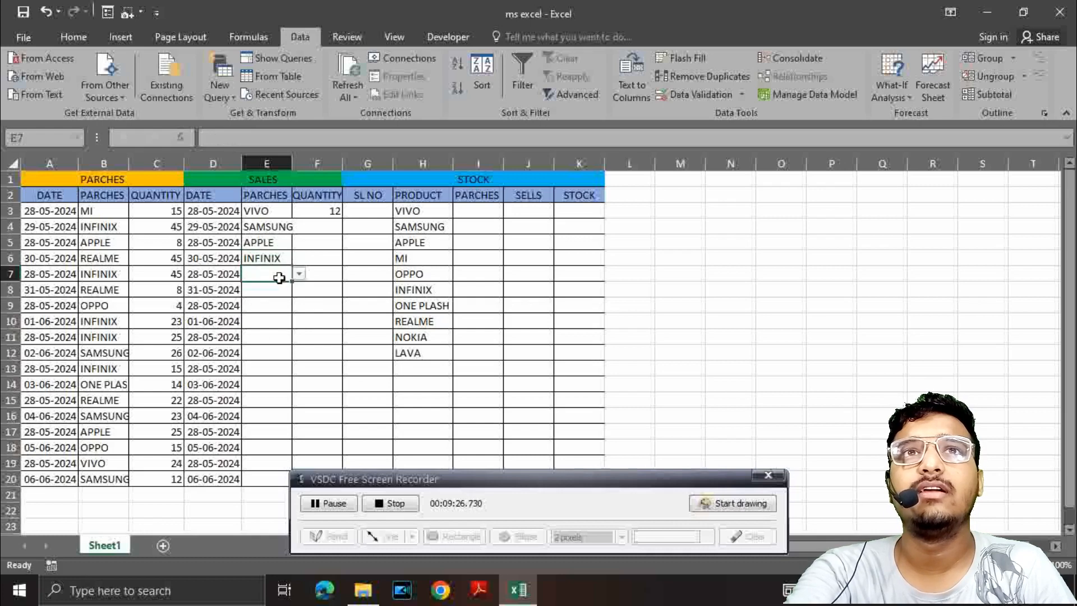
click(299, 274)
click(260, 328)
Step: Choose REALME for sales product cells E8 and E9 from their drop-down lists
click(261, 291)
click(299, 289)
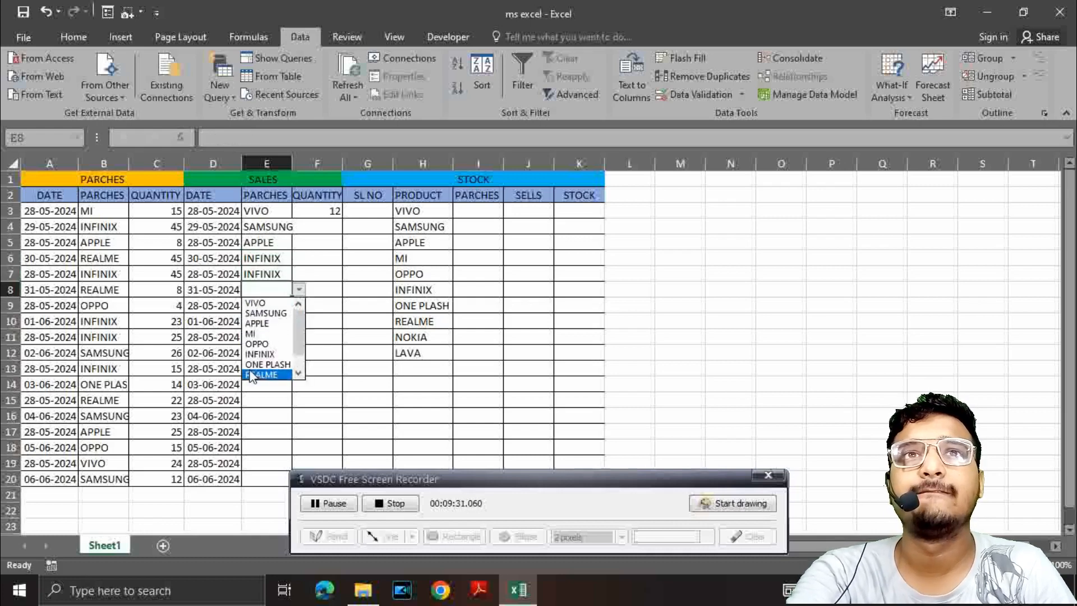
click(260, 372)
click(264, 306)
click(299, 306)
click(260, 389)
Step: Fill the sales product cells E10 to E12 with VIVO, SAMSUNG and APPLE from the drop-down lists
click(275, 321)
click(299, 320)
click(258, 334)
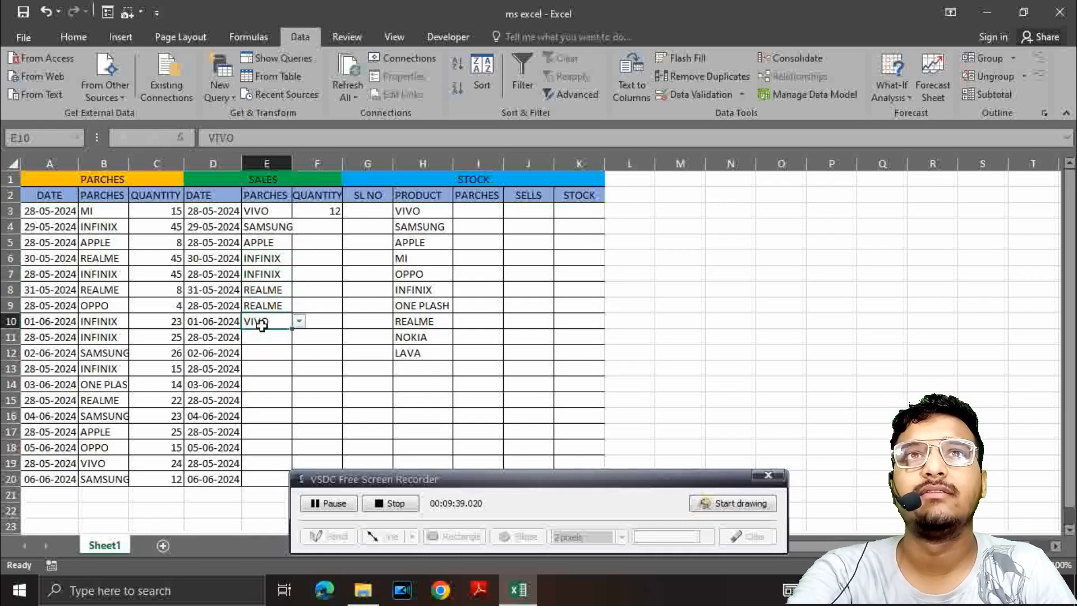
click(275, 337)
click(299, 336)
click(264, 361)
click(275, 352)
click(299, 353)
click(268, 386)
Step: Fill the sales product cells E13 to E15 with MI, INFINIX and INFINIX from the drop-down lists
click(275, 368)
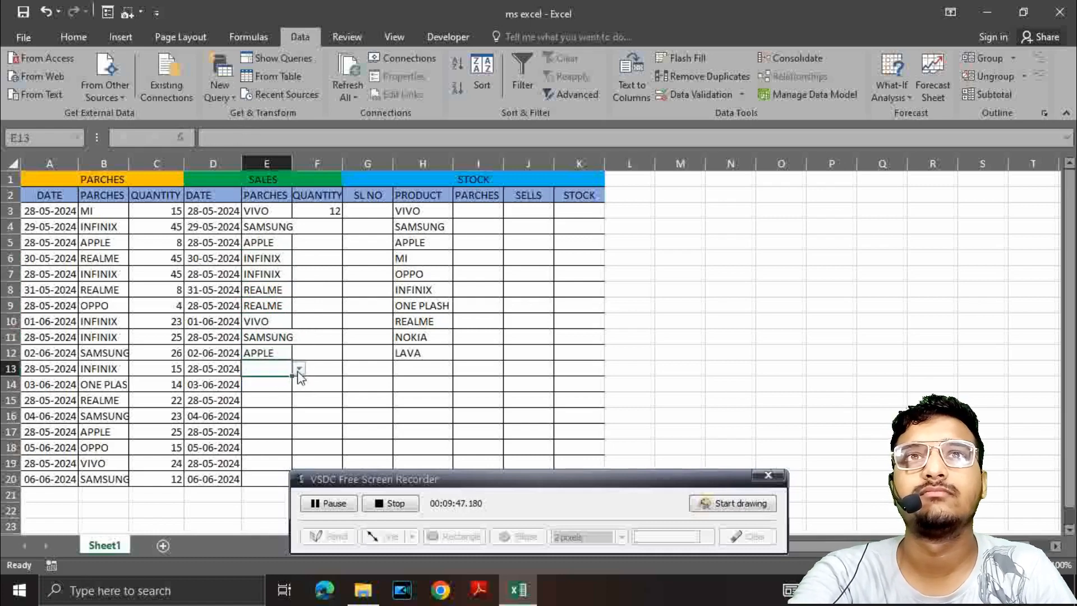
click(299, 368)
click(261, 412)
click(275, 384)
click(299, 385)
click(263, 449)
click(274, 401)
click(299, 400)
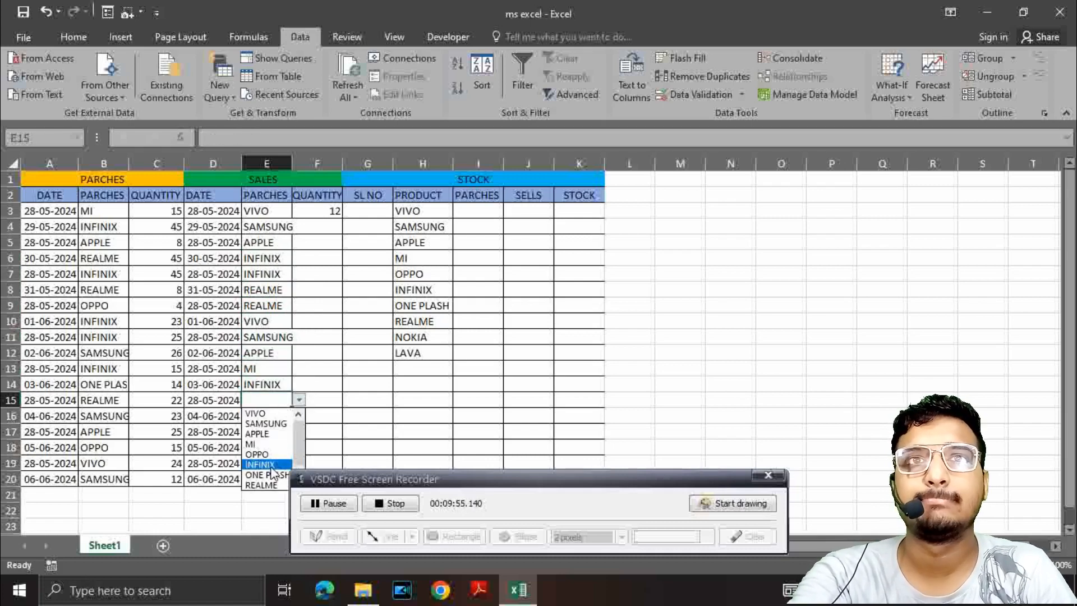
click(261, 465)
Step: Choose ONE PLASH for cell E16 and OPPO for cell E17 from the sales product drop-down lists
click(275, 416)
click(299, 416)
click(263, 490)
click(275, 432)
click(299, 432)
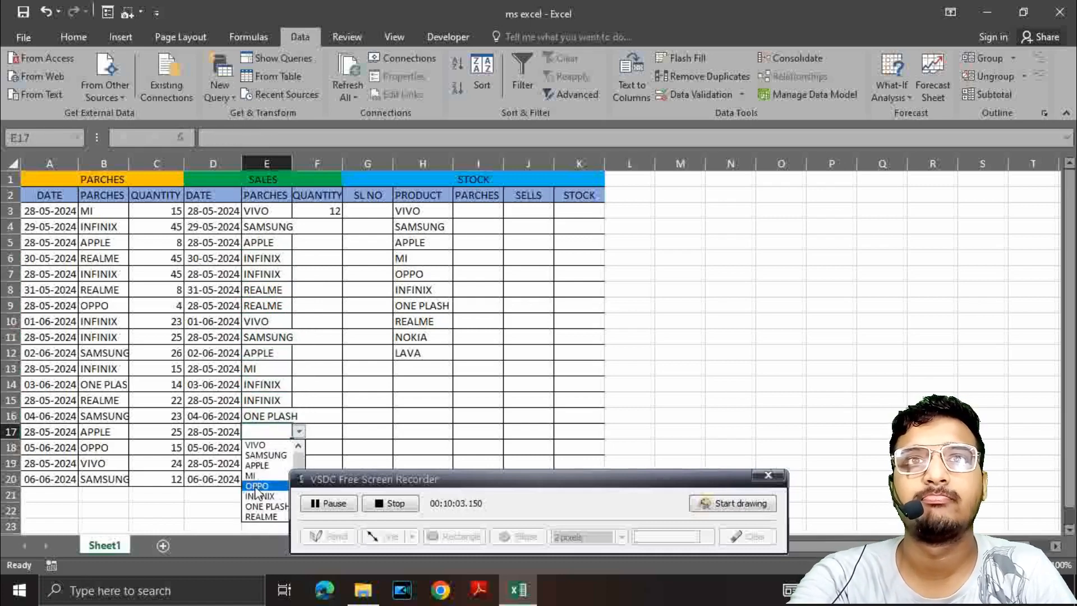
click(261, 485)
Step: Choose SAMSUNG, APPLE and VIVO for cells E18 to E20, and autofit column E to the product names
click(274, 447)
click(299, 447)
click(264, 471)
click(274, 463)
click(299, 462)
click(263, 497)
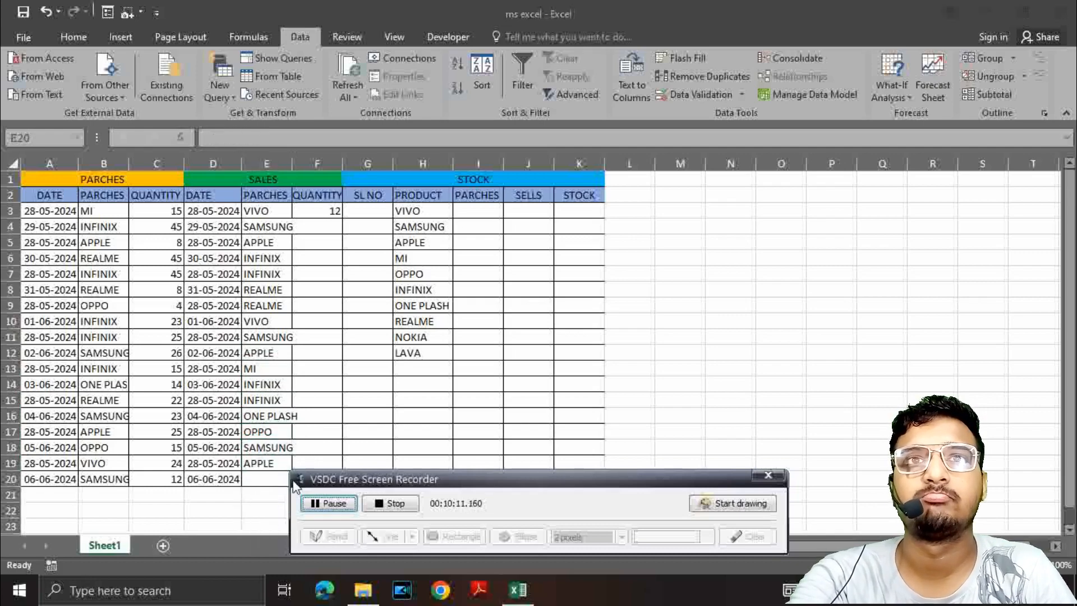
click(275, 478)
click(299, 478)
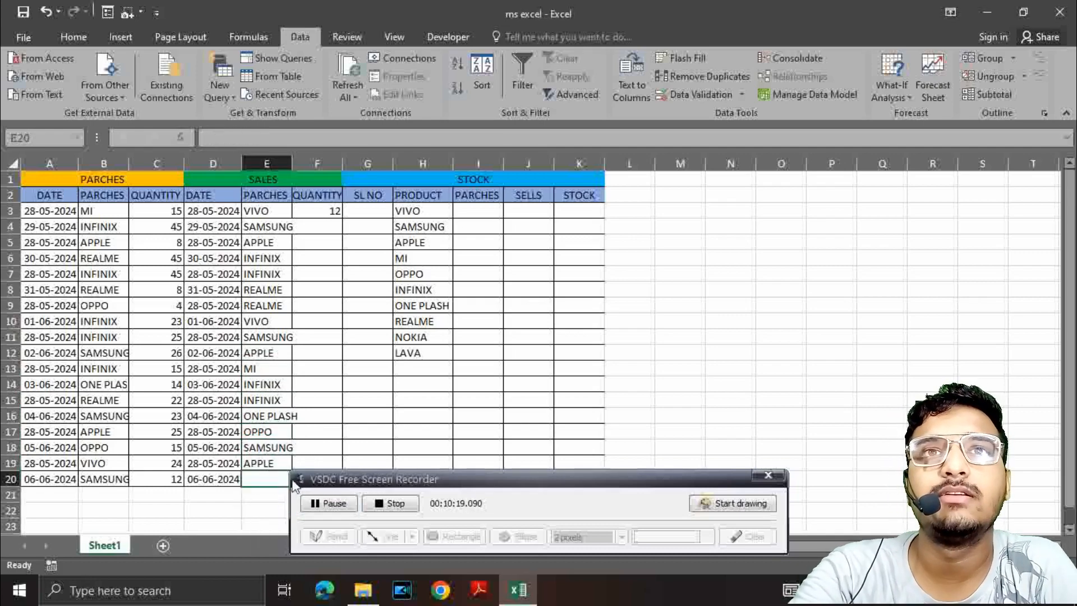
click(263, 491)
click(296, 414)
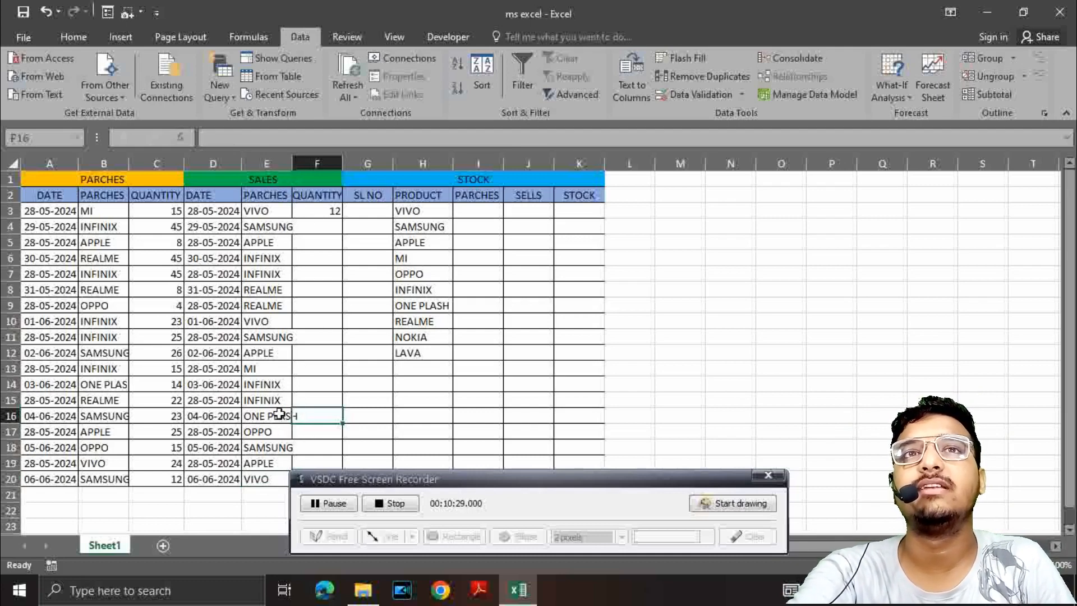
double_click(293, 162)
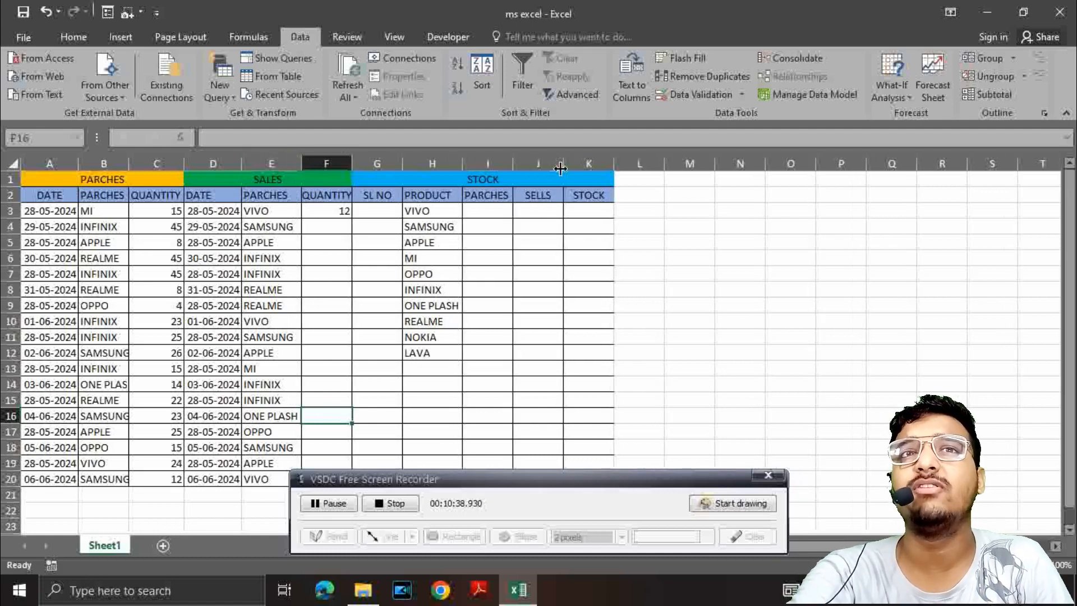
Step: Enter the sales quantities 5, 7 and 22 in cells F4 to F6
click(332, 227)
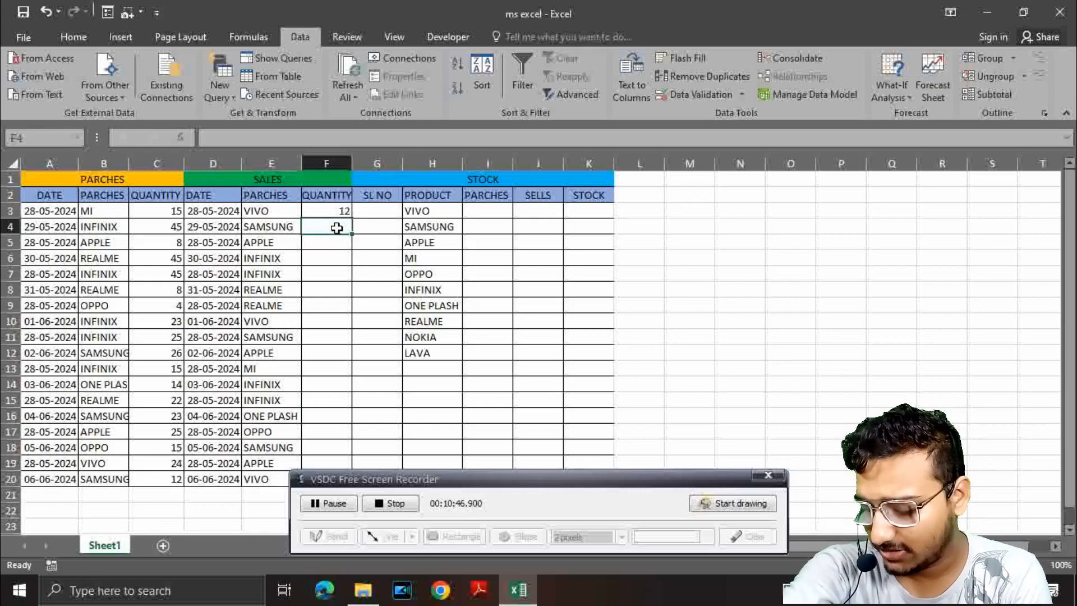
text(5)
key(Return)
text(7)
key(Return)
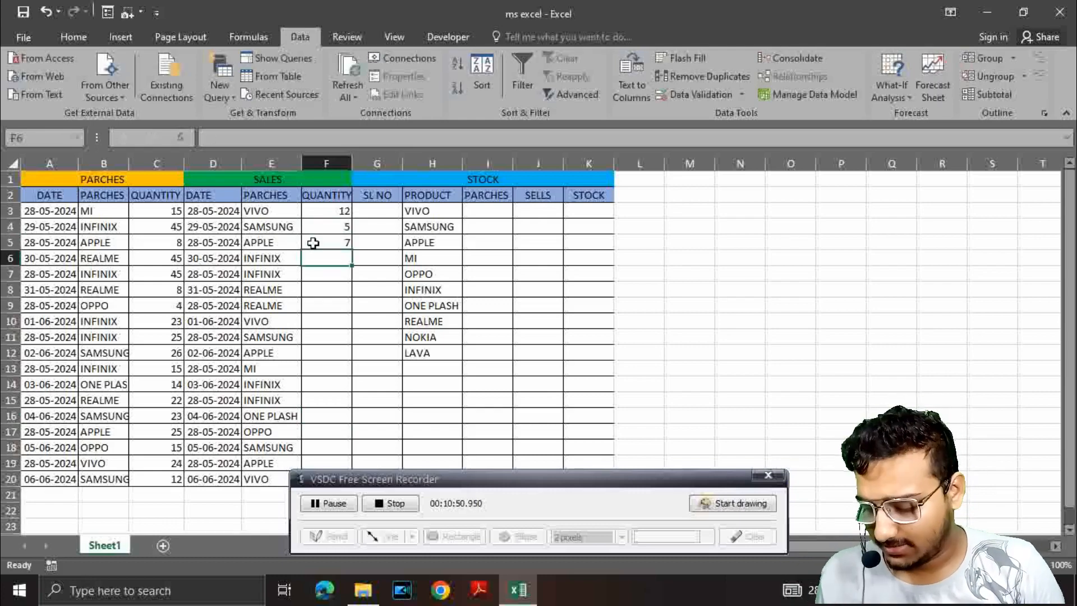
text(22)
key(Return)
Step: Enter the sales quantities 4, 11 and 17 in cells F7 to F9
text(4)
key(Return)
text(11)
key(Return)
text(17)
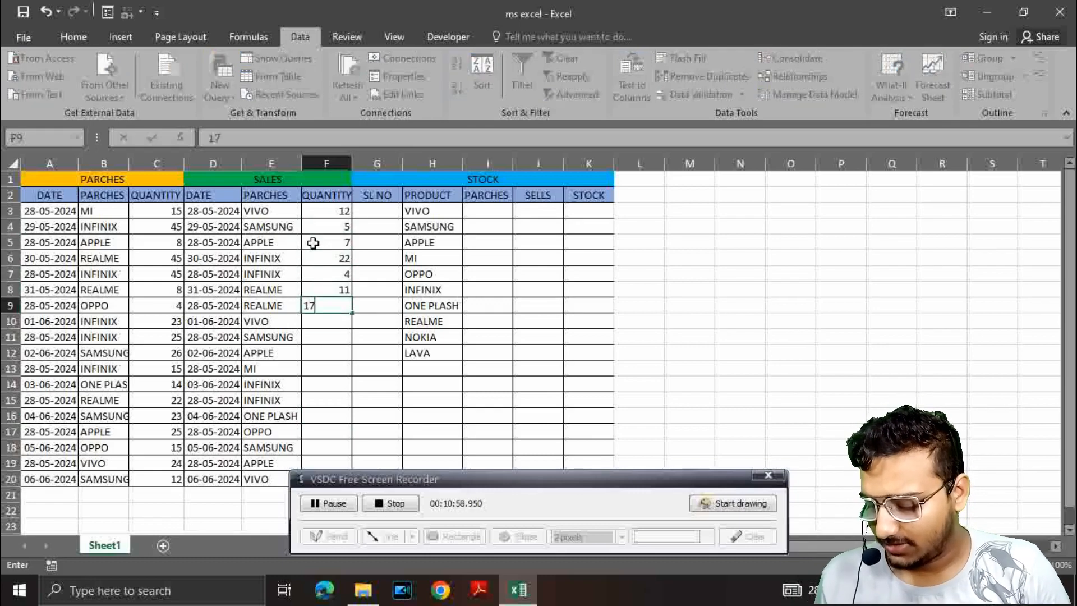
key(Return)
Step: Enter the sales quantities 4, 5, 21 and 11 in cells F10 to F13
text(4)
key(Return)
text(5)
key(Return)
text(21)
key(Return)
text(11)
Step: Enter the sales quantities 10, 21, 16 and 14 in cells F14 to F17
key(Return)
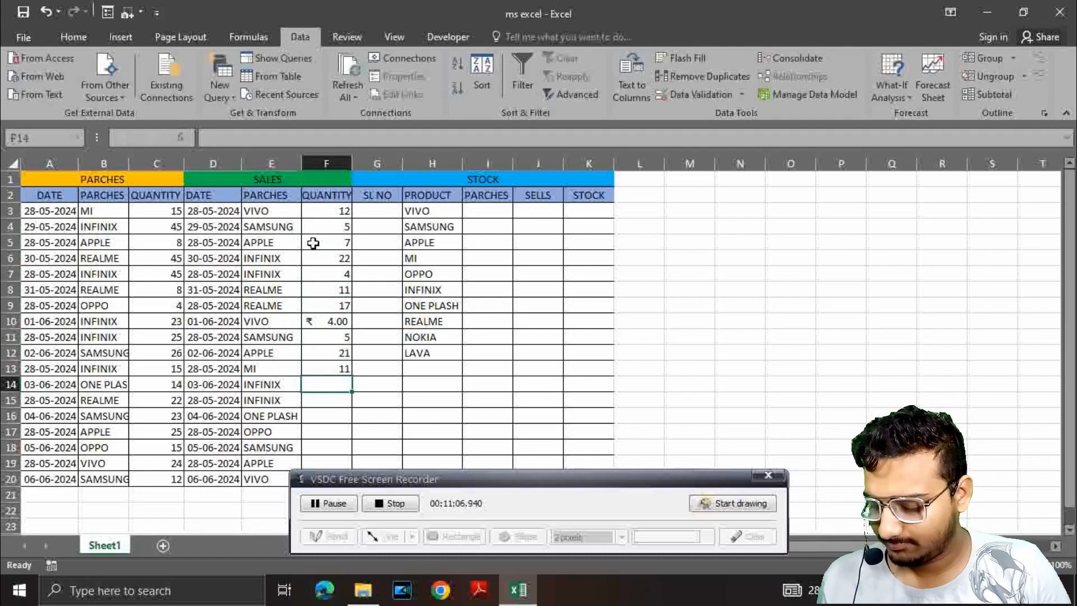
text(10)
key(Return)
text(21)
key(Return)
text(16)
Step: Enter the sales quantities 11 in cell F18 and 17 in cell F19
key(Return)
text(14)
key(Return)
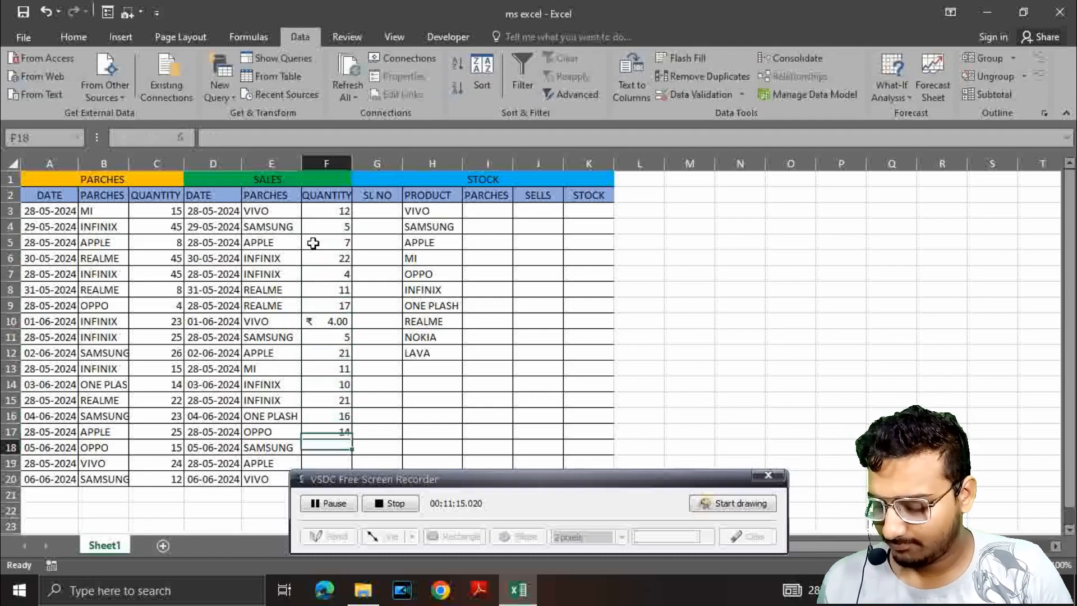
text(1111111)
key(BackSpace)
key(BackSpace)
key(BackSpace)
key(BackSpace)
key(BackSpace)
key(Return)
text(17)
key(Return)
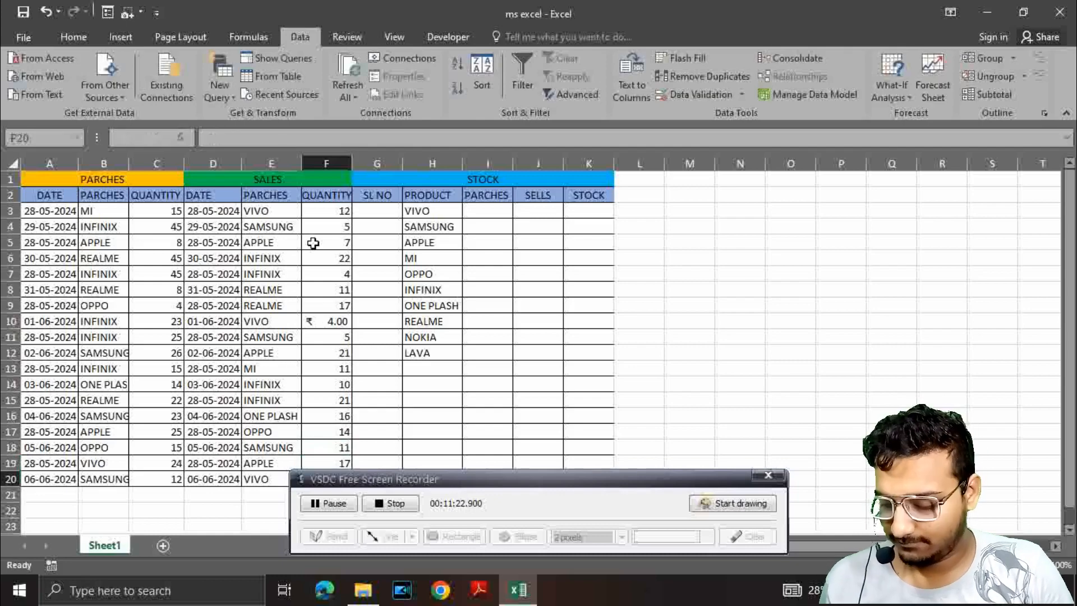
Step: Try to remove the rupee format from cell F10 by re-entering its quantity as 4
click(339, 319)
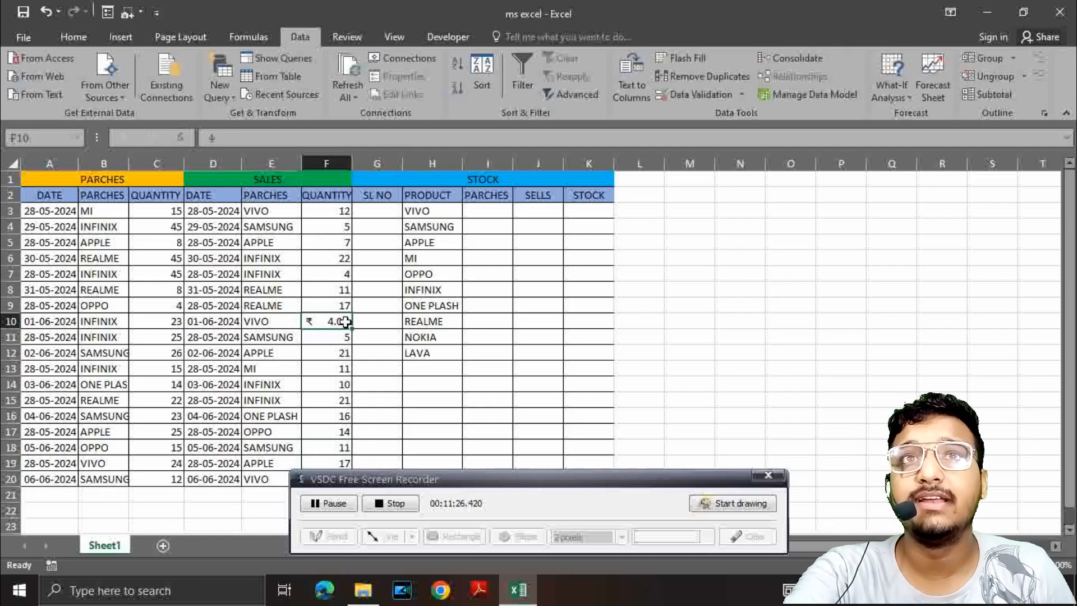
key(BackSpace)
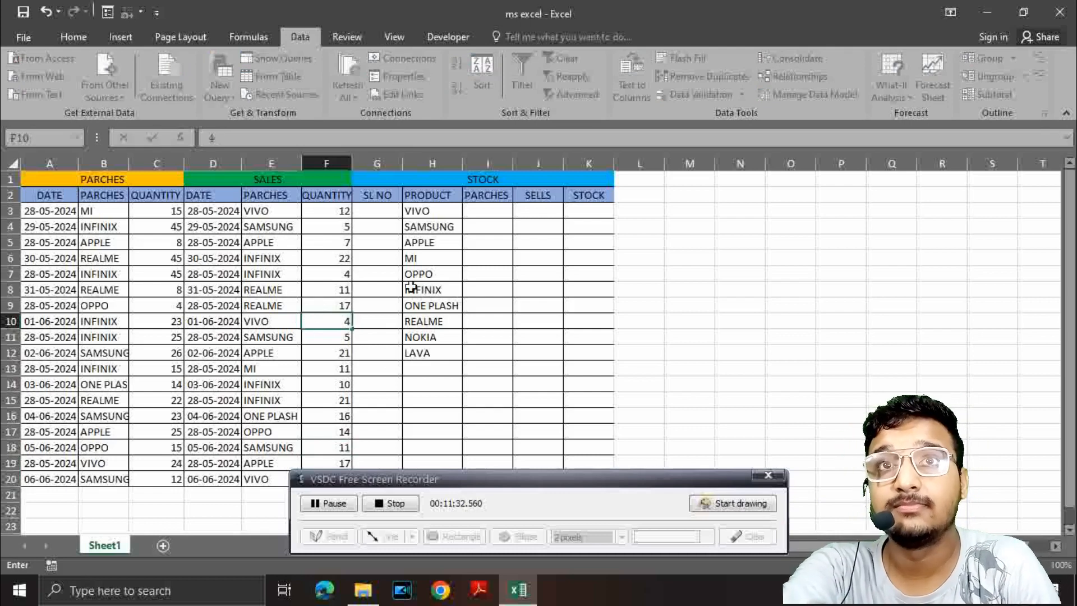
click(376, 208)
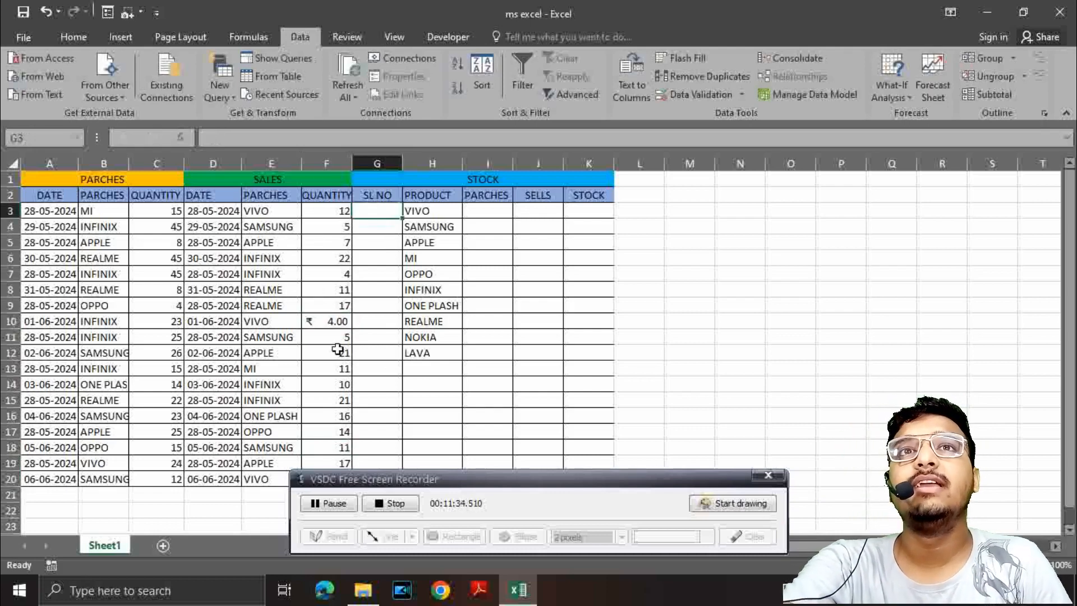
click(336, 322)
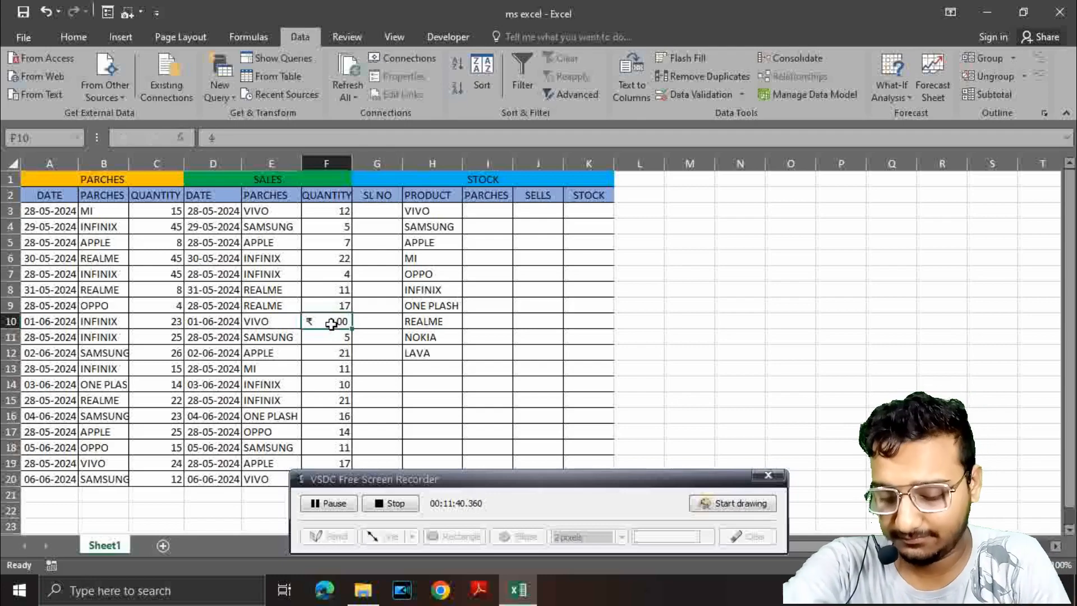
key(BackSpace)
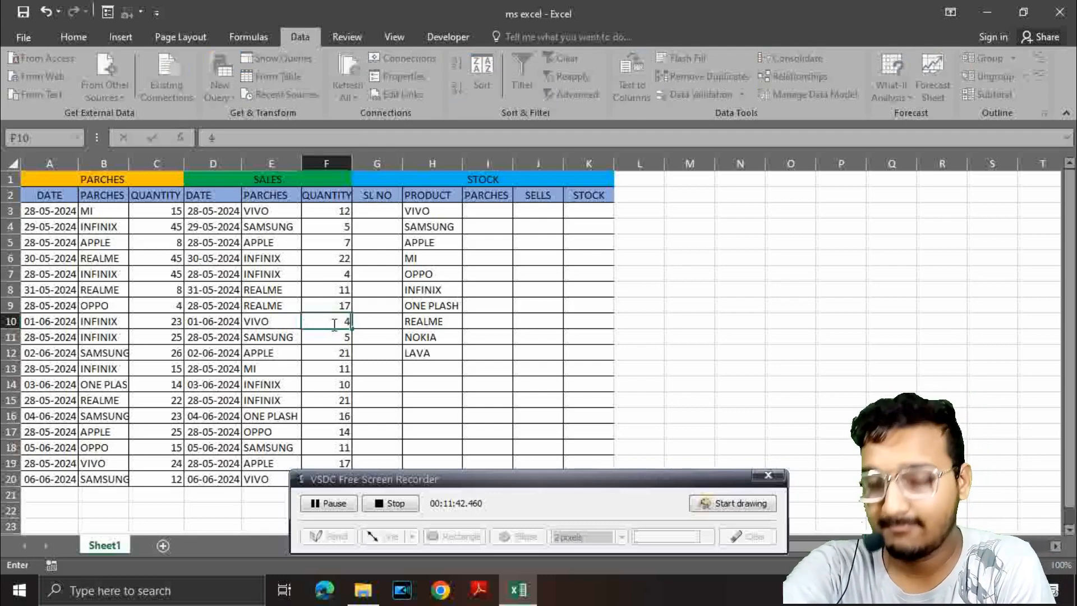
key(Return)
Step: Change the number format of sales quantity cell F10 to General
click(342, 323)
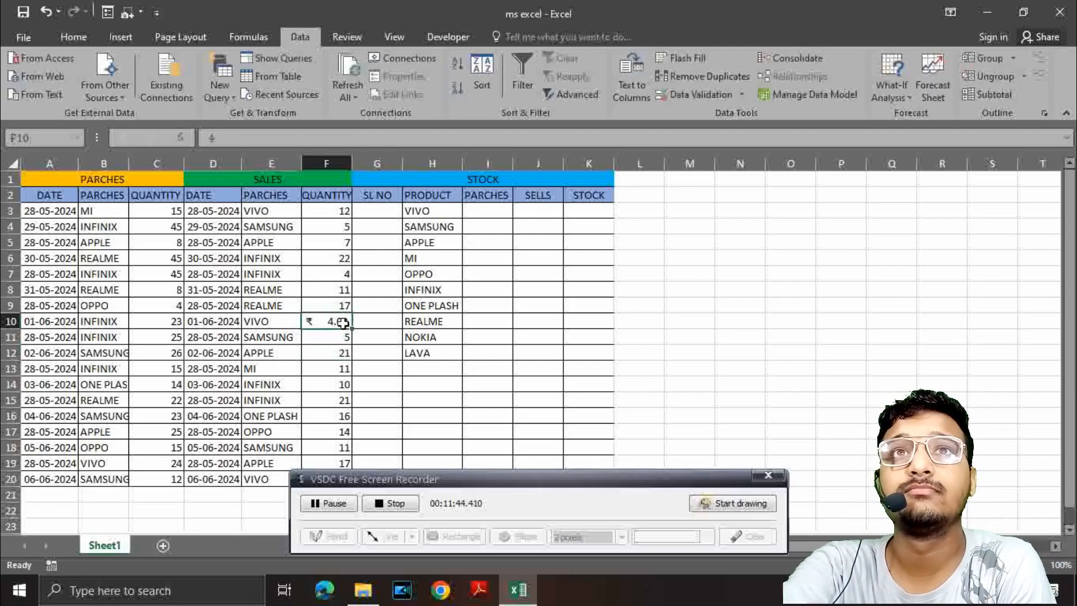
click(180, 34)
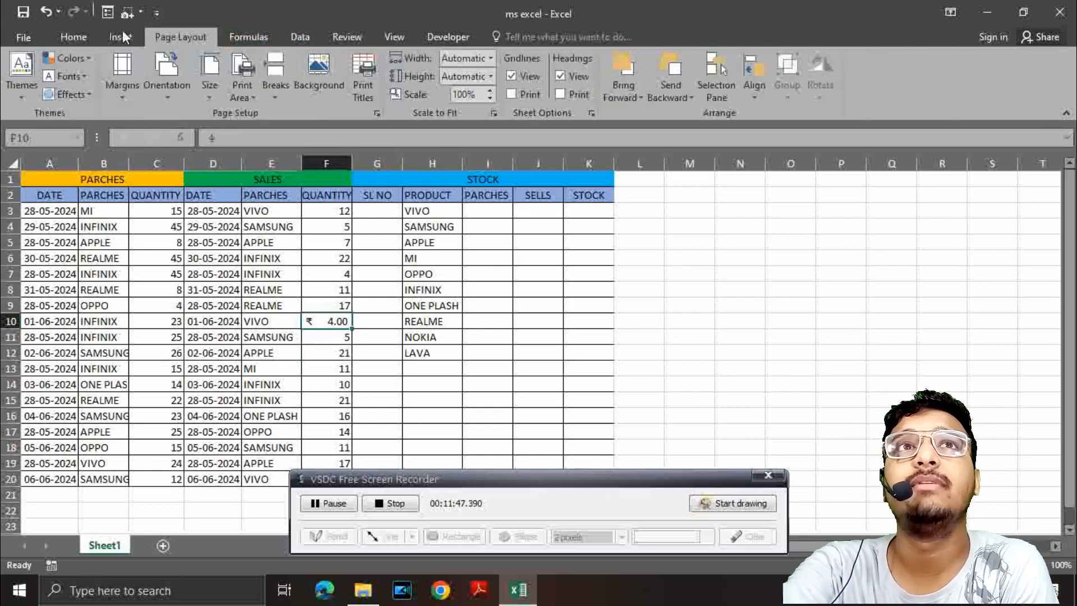
click(74, 38)
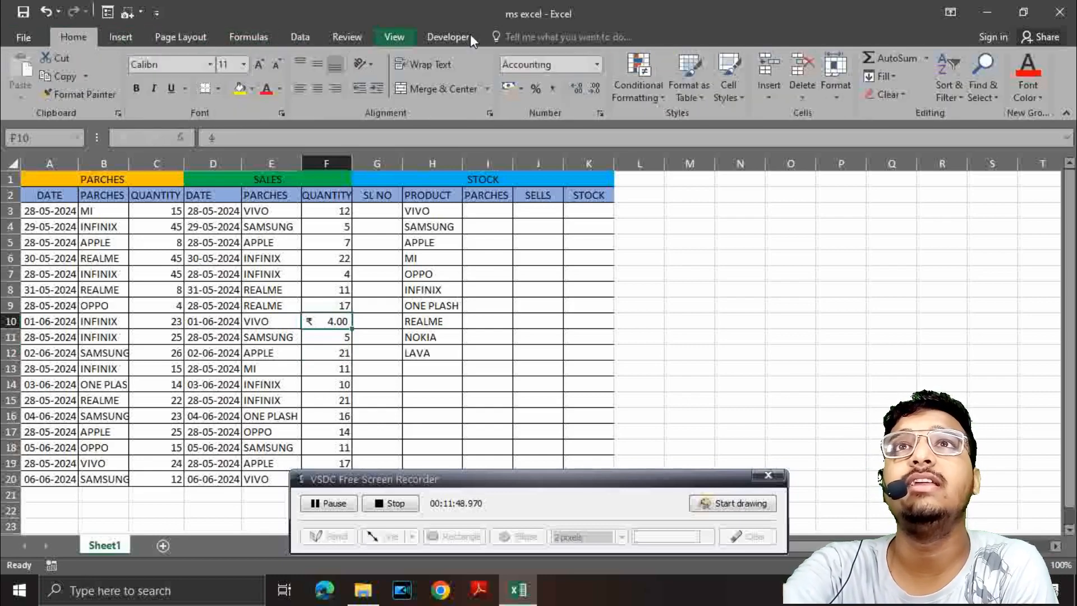
click(598, 64)
click(581, 92)
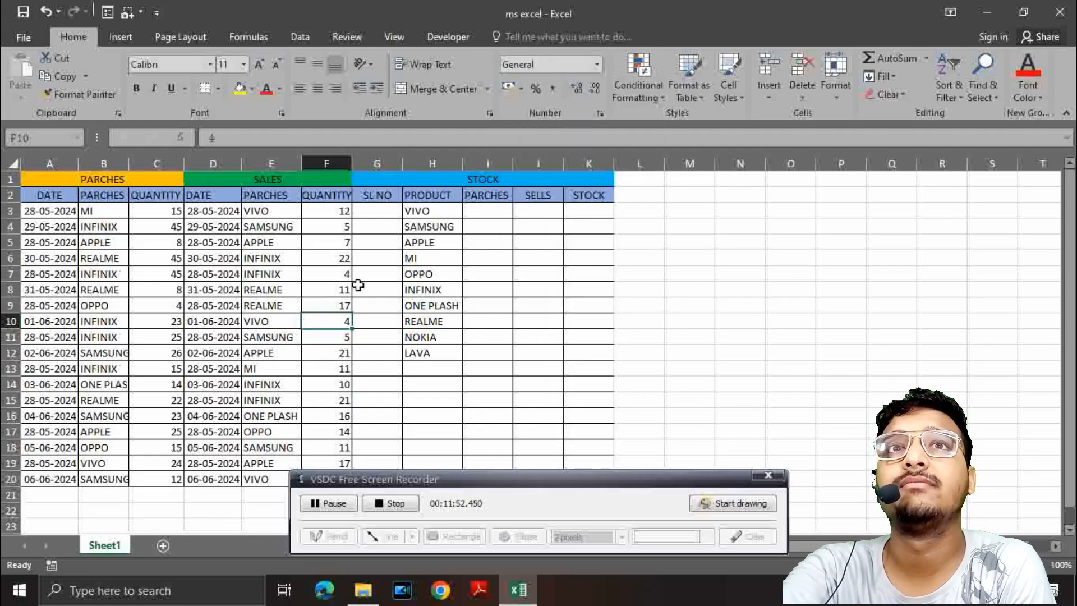
Step: Enter serial numbers 1 and 2 in cells G3 and G4, and set the number format of G3 to General
click(376, 211)
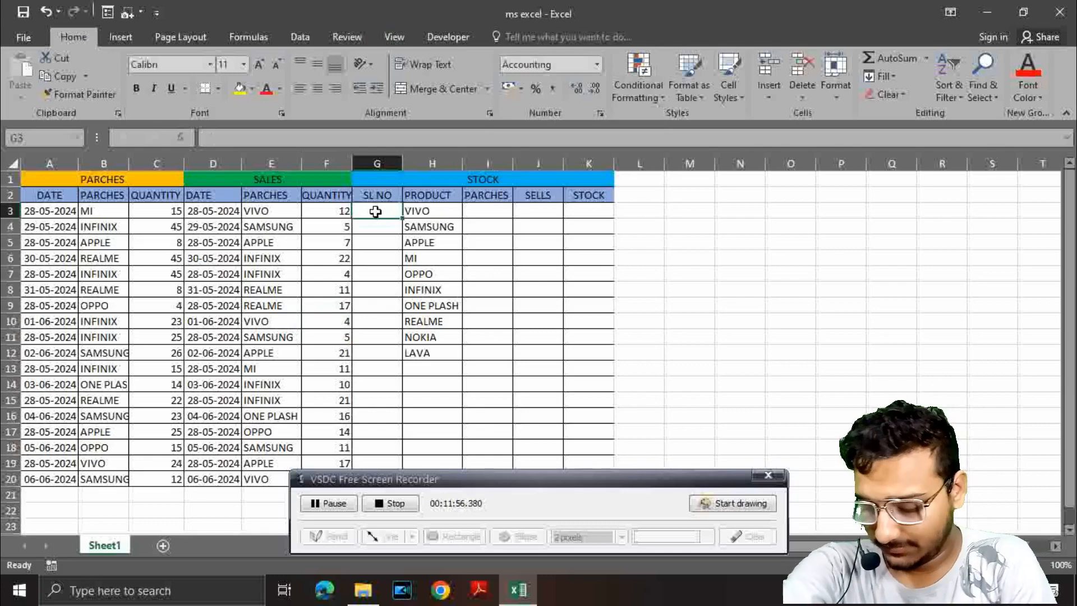
text(1)
key(Return)
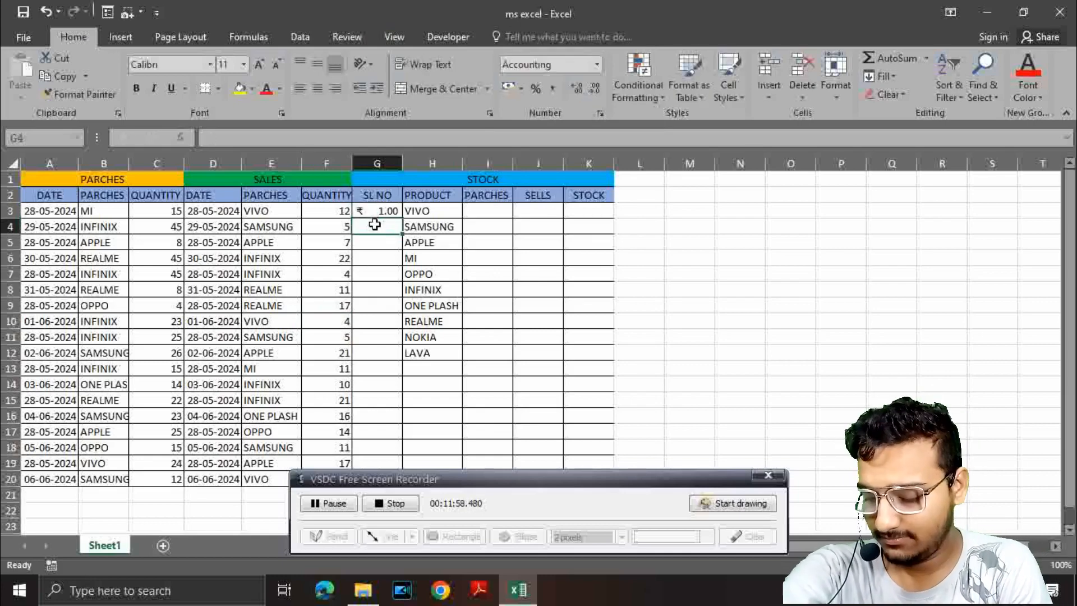
text(2)
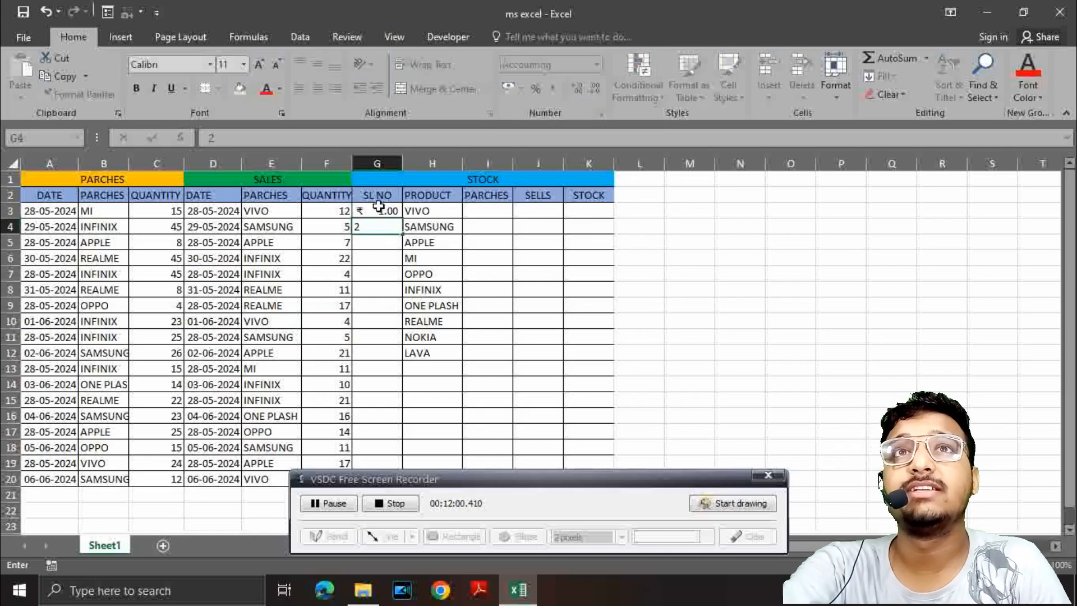
click(379, 210)
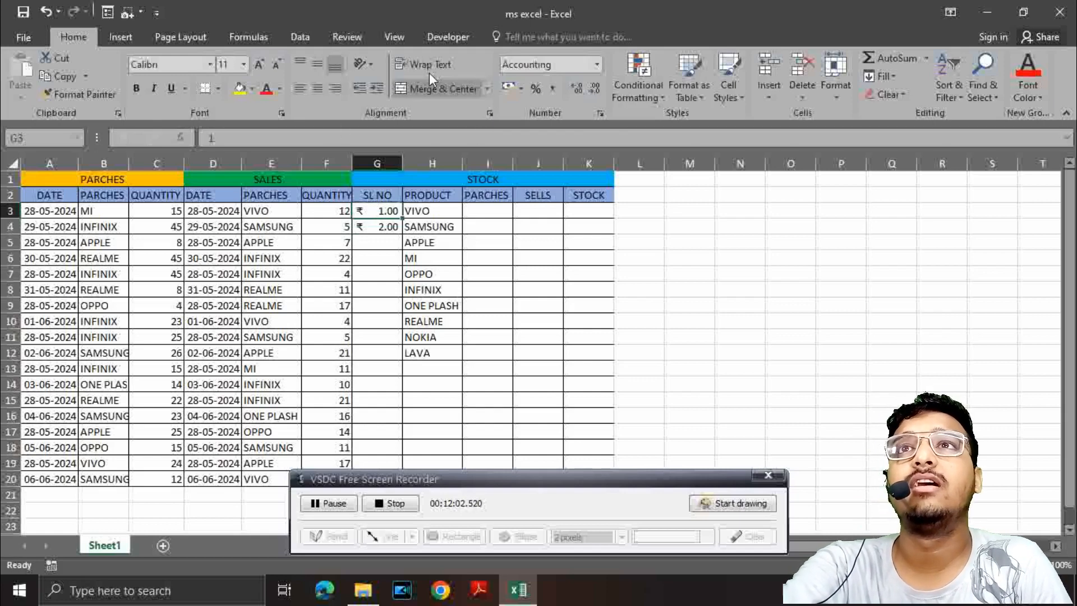
click(595, 64)
click(559, 85)
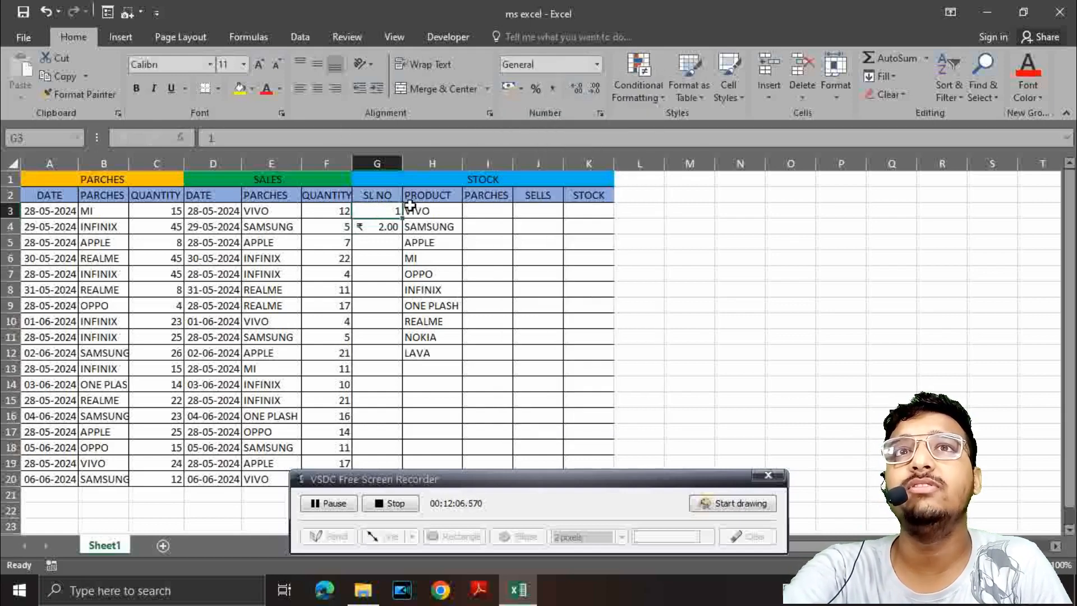
Step: Clear serial number cell G4, set its number format to General and re-enter 2
click(388, 225)
key(BackSpace)
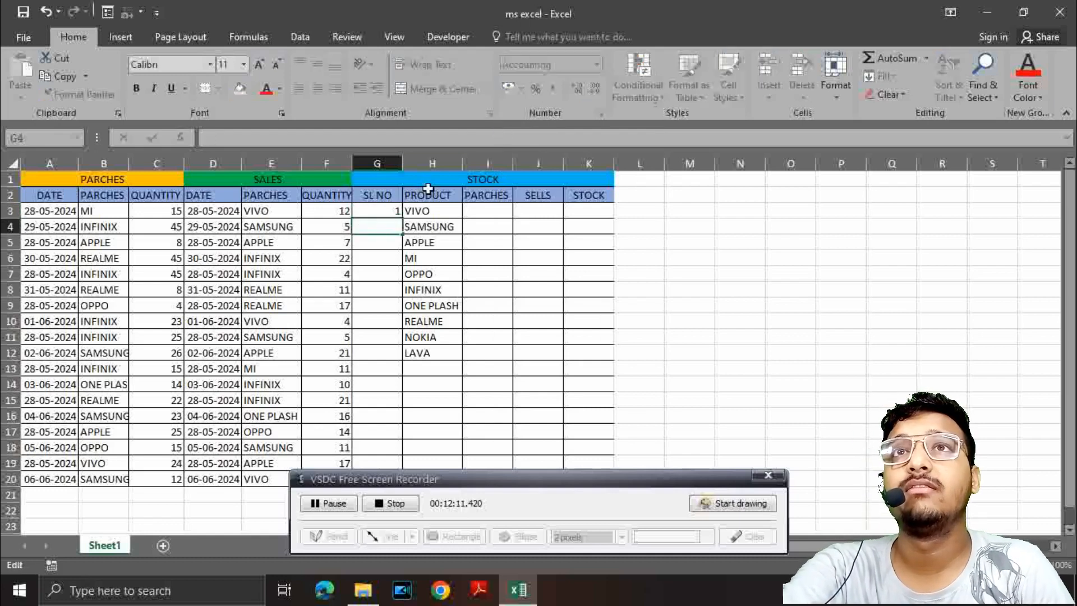
click(379, 238)
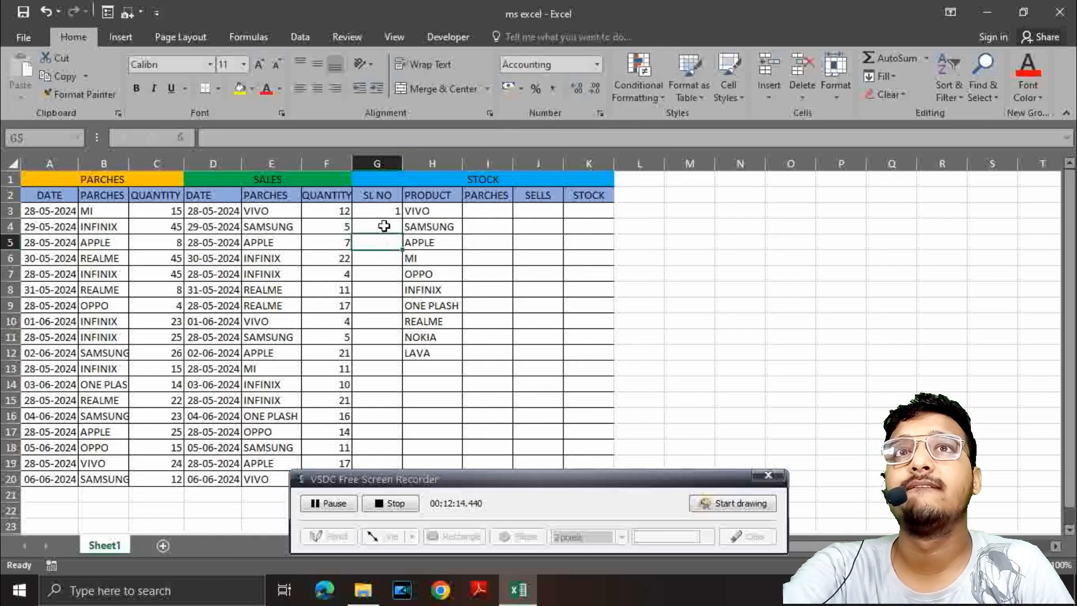
click(382, 226)
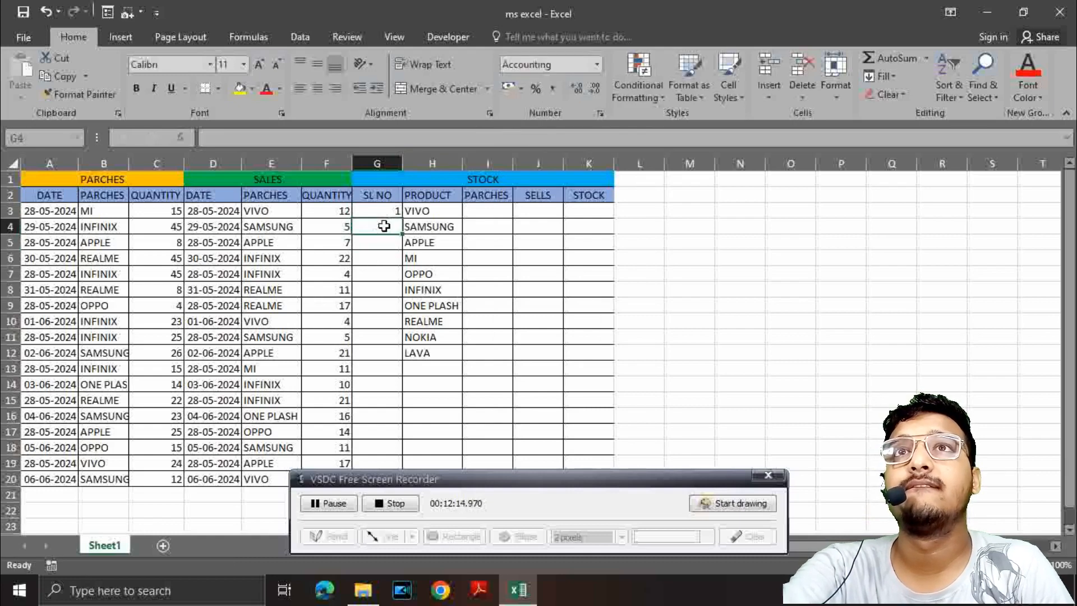
click(598, 64)
click(578, 85)
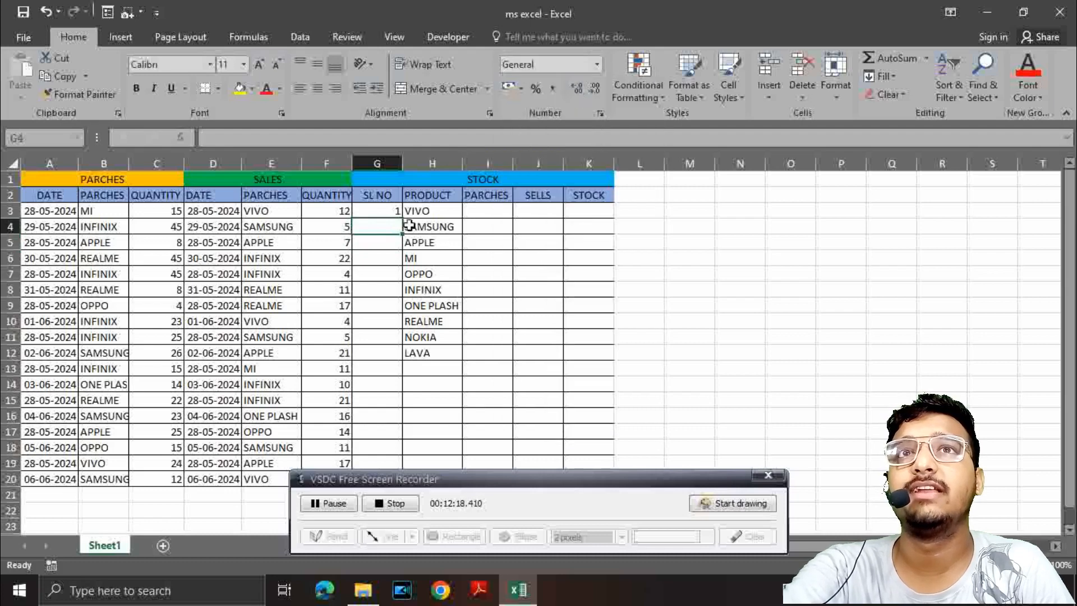
click(387, 234)
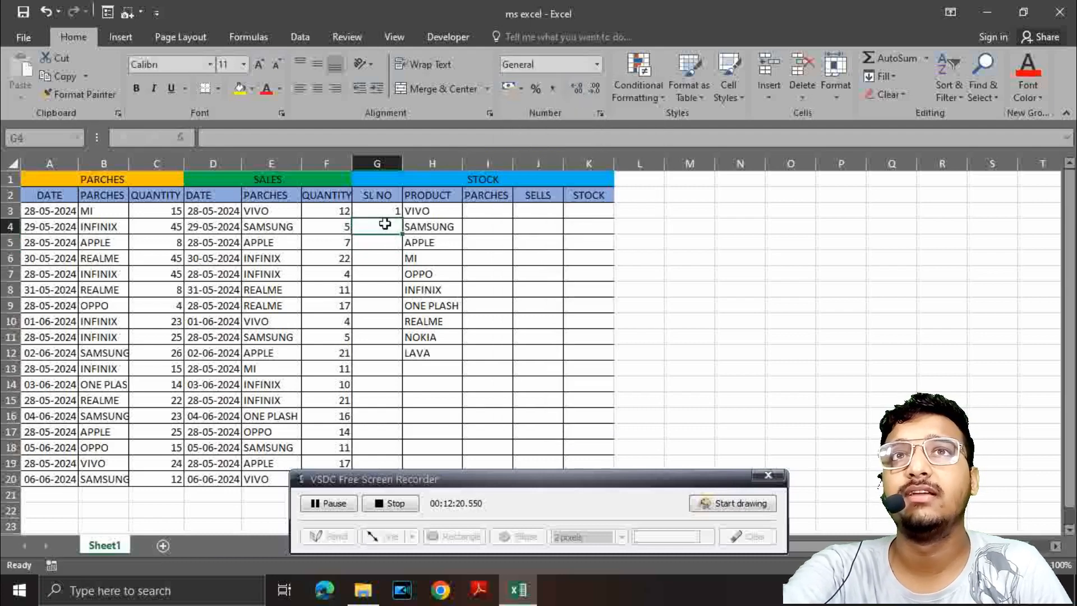
text(2)
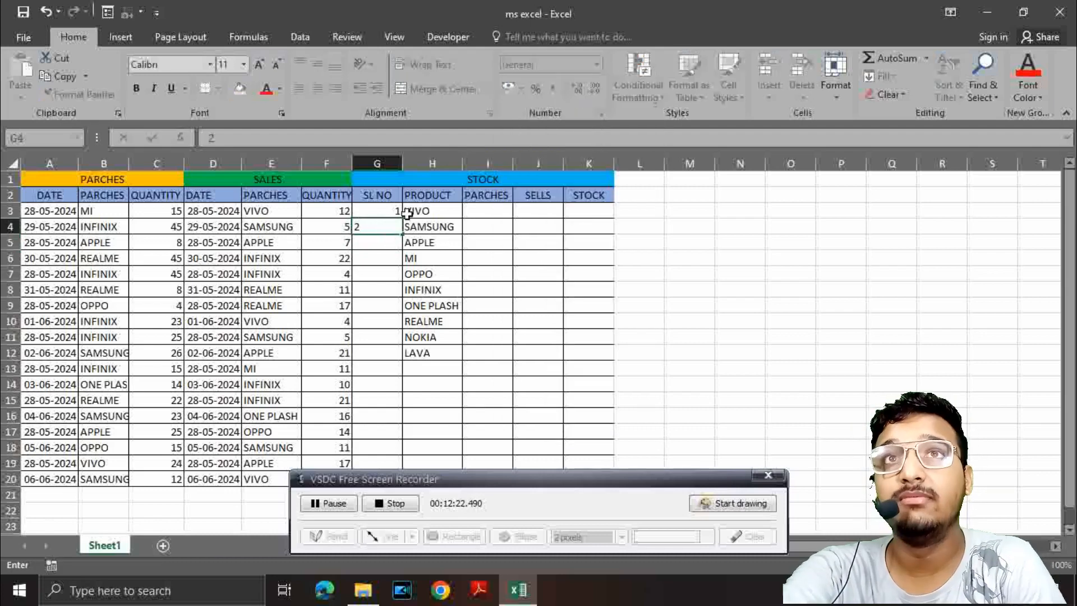
Step: Extend the serial number series from G3:G4 down through cell G20, numbering the rows up to 18
click(384, 211)
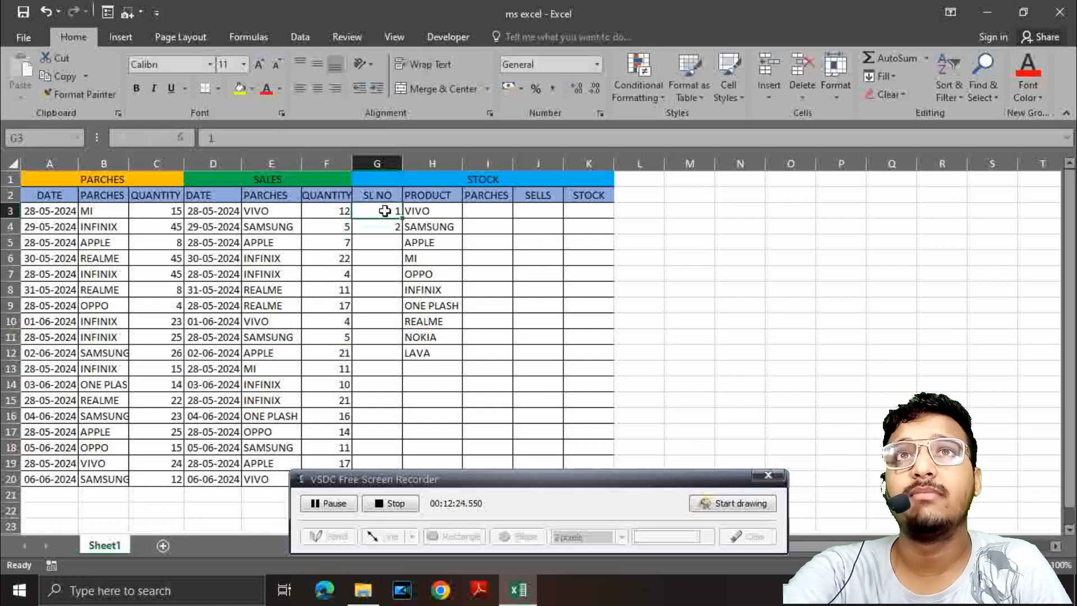
drag(385, 222, 380, 484)
scroll(362, 345, down, 3)
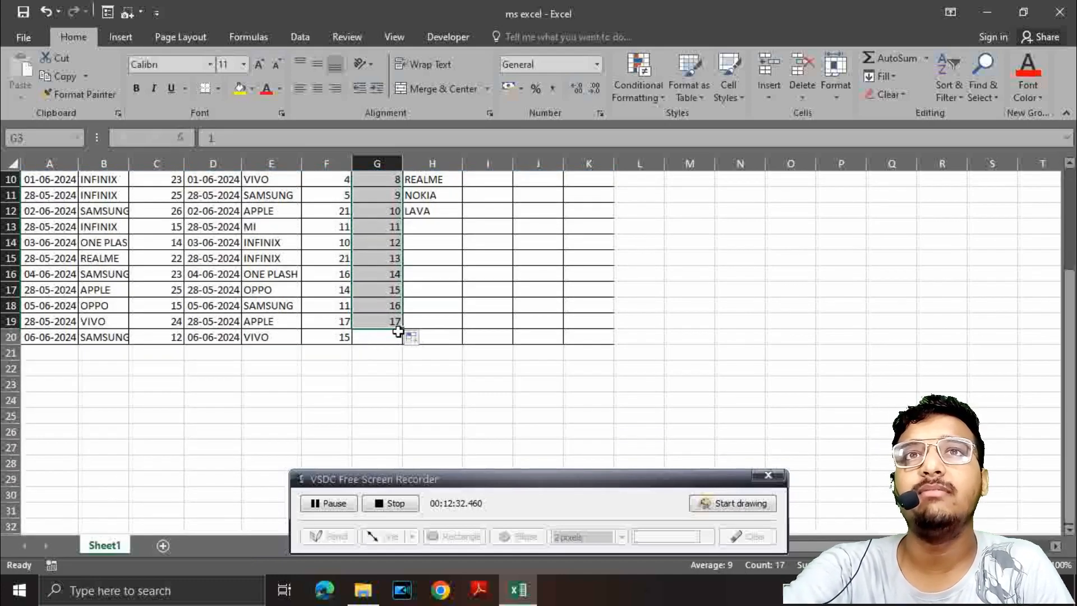
drag(401, 329, 403, 341)
scroll(391, 335, up, 3)
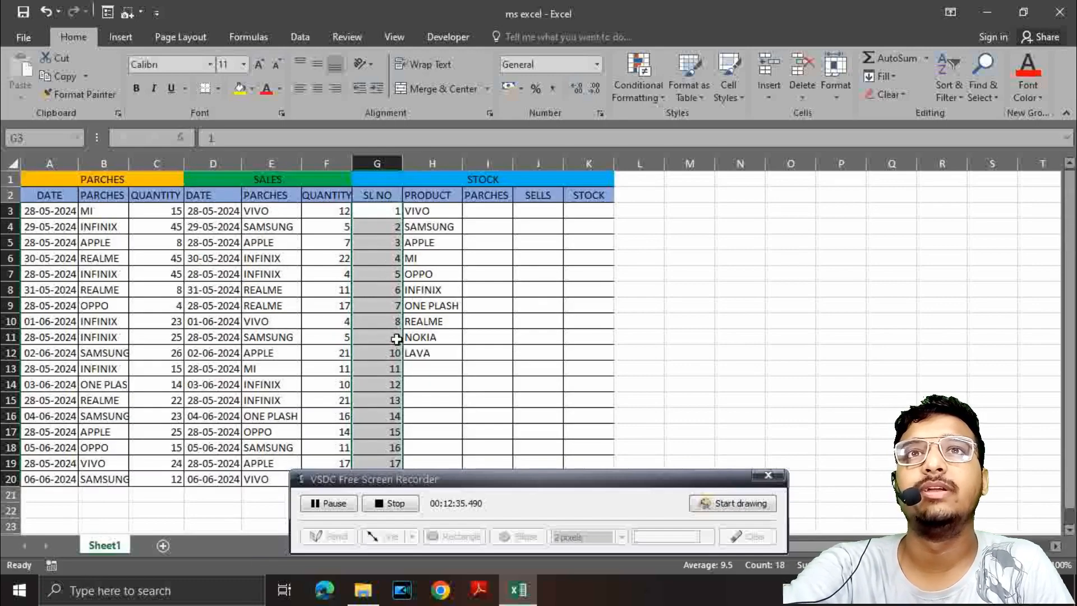
Step: Enter =SUMIF($B$3:$B$20,H3,$C$3:$C$20) in stock cell I3 to total the purchased quantity of the first product
click(478, 216)
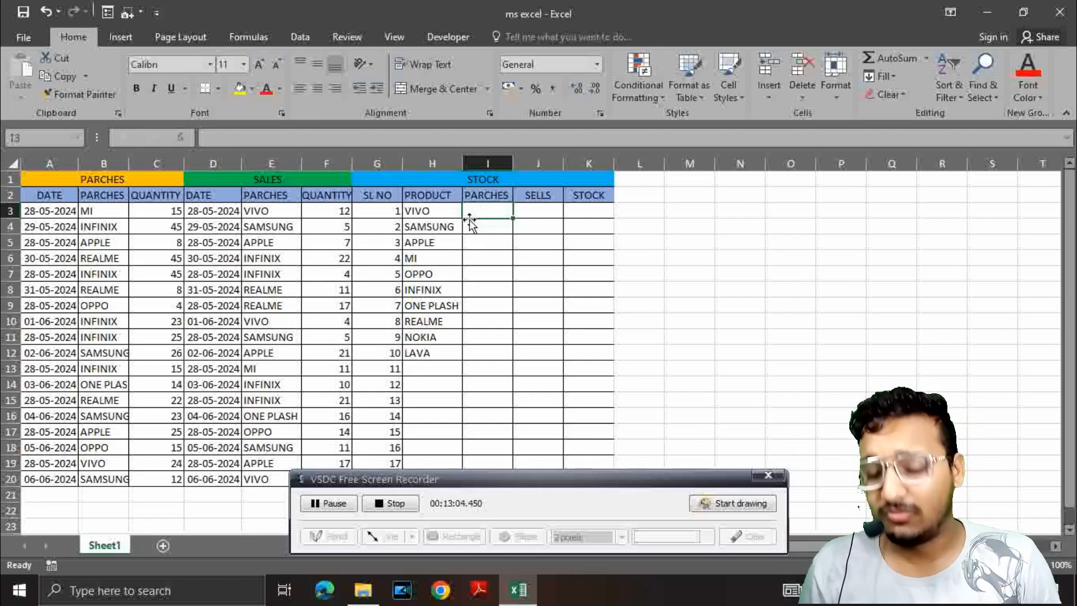
text(=)
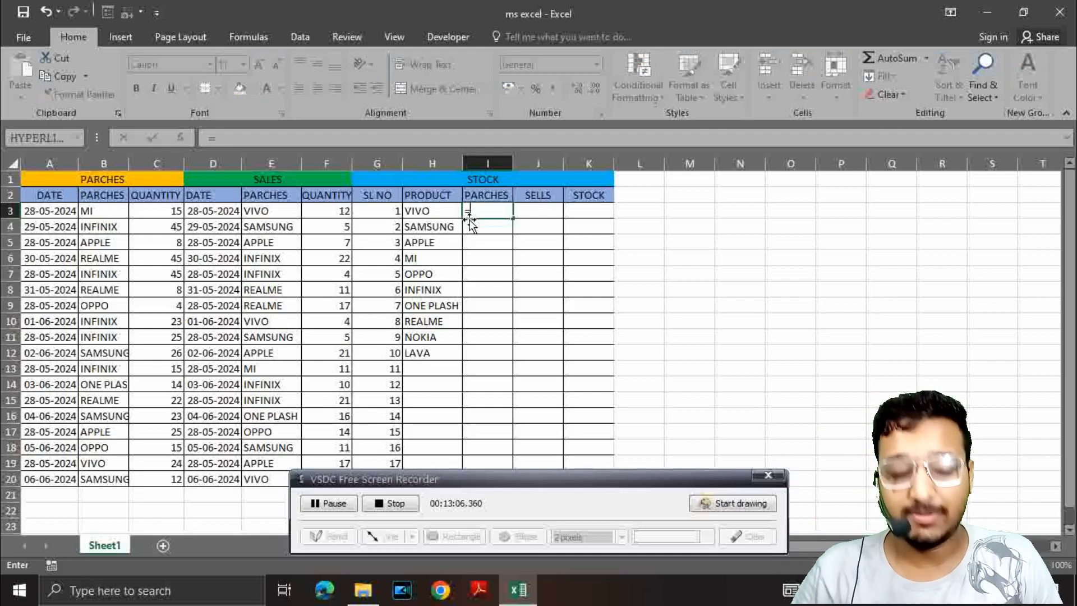
text(SUMIF)
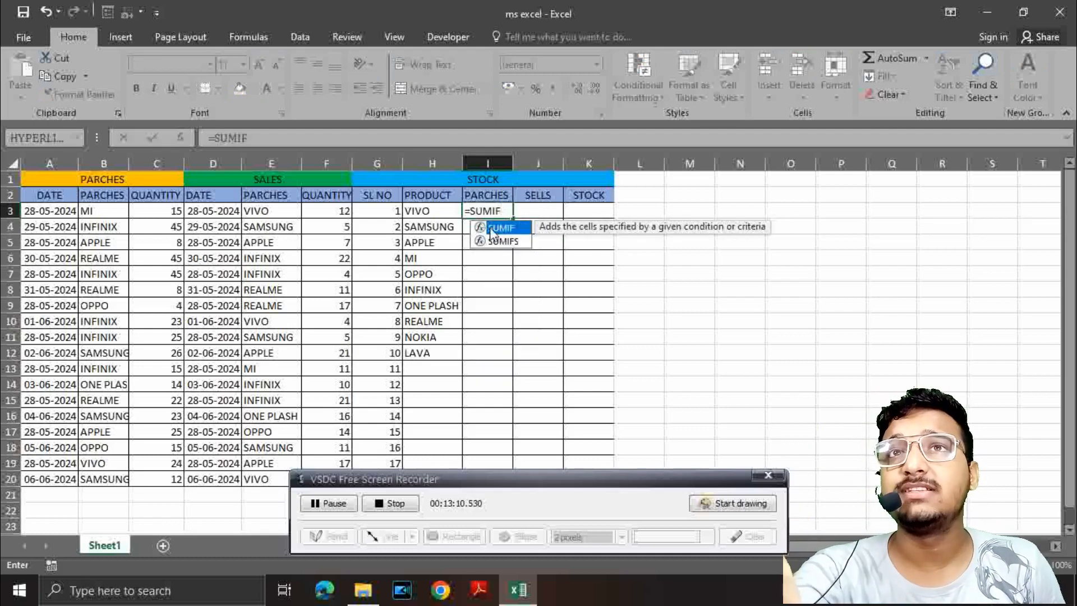
double_click(496, 228)
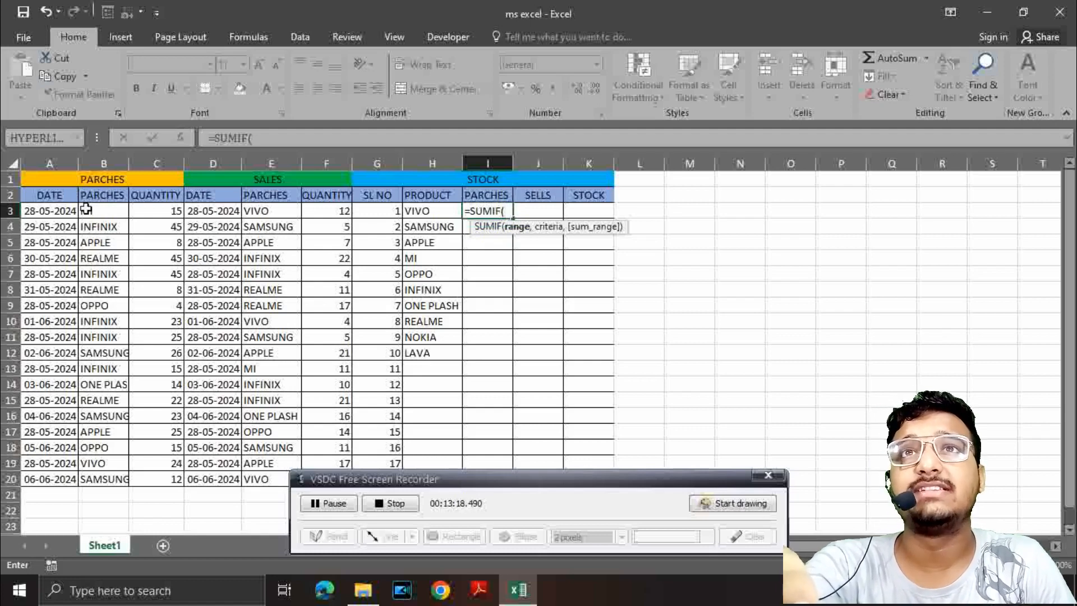
drag(86, 209, 85, 480)
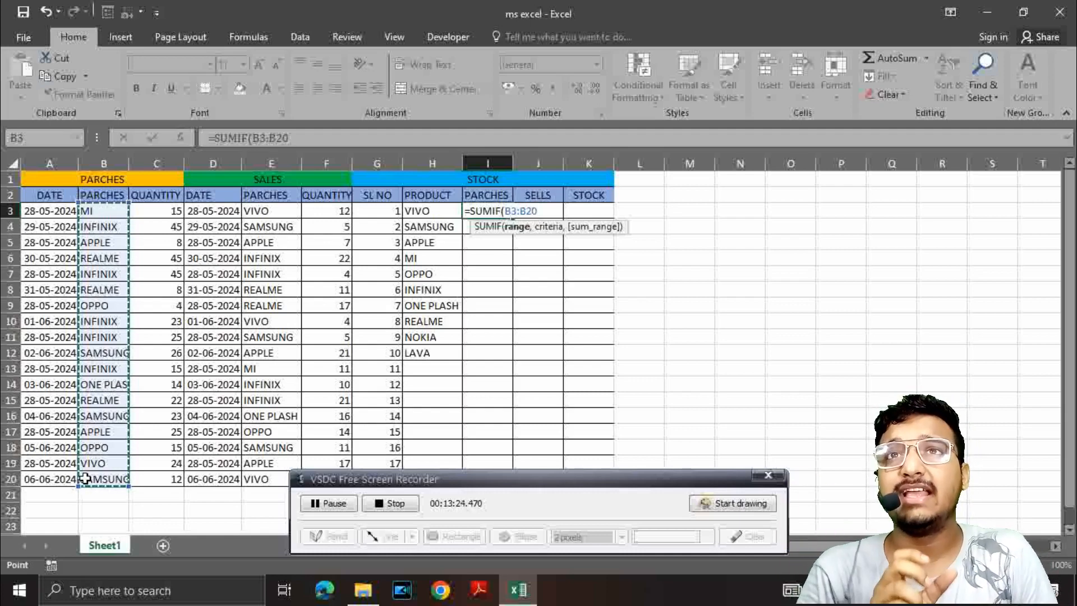
key(F4)
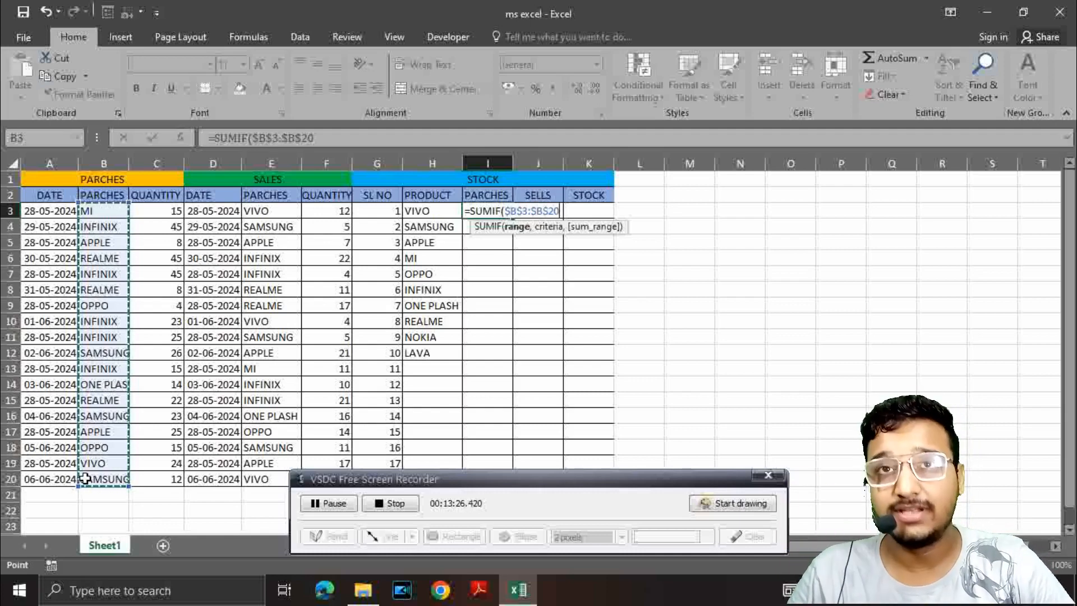
text(,)
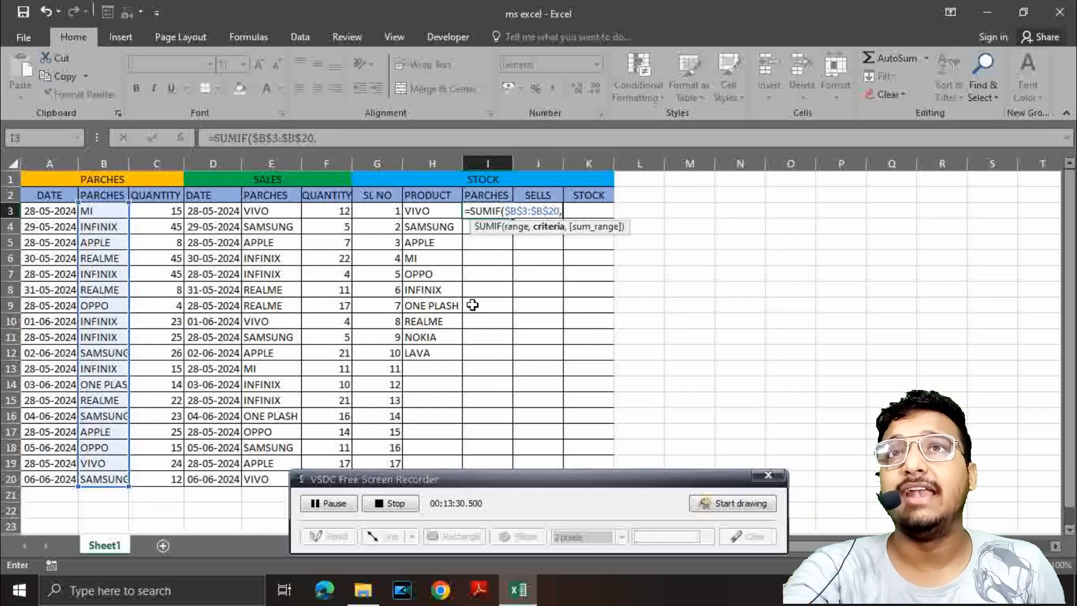
click(413, 212)
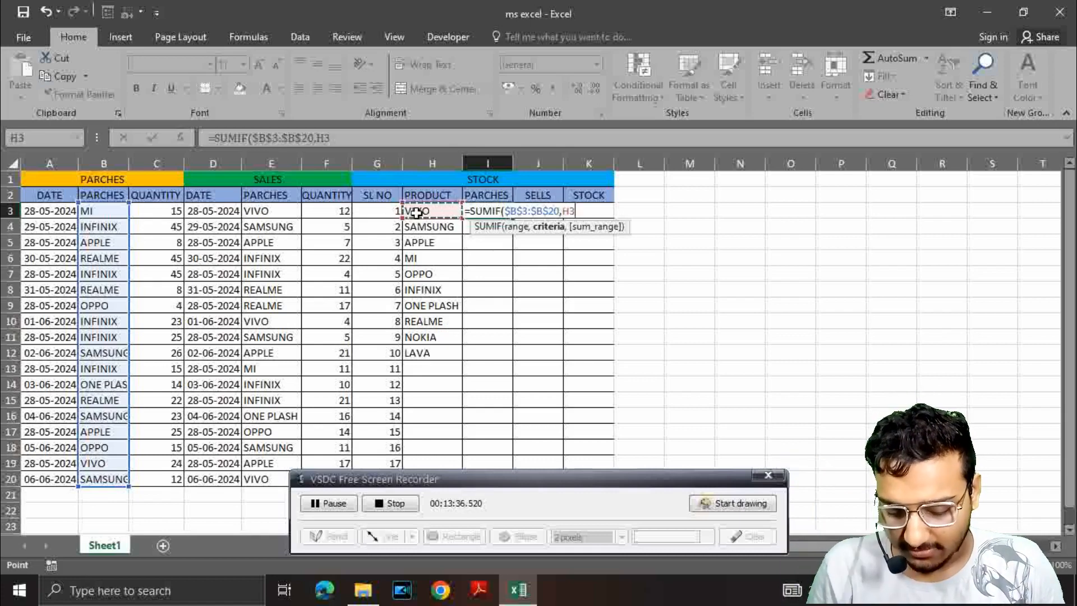
text(,)
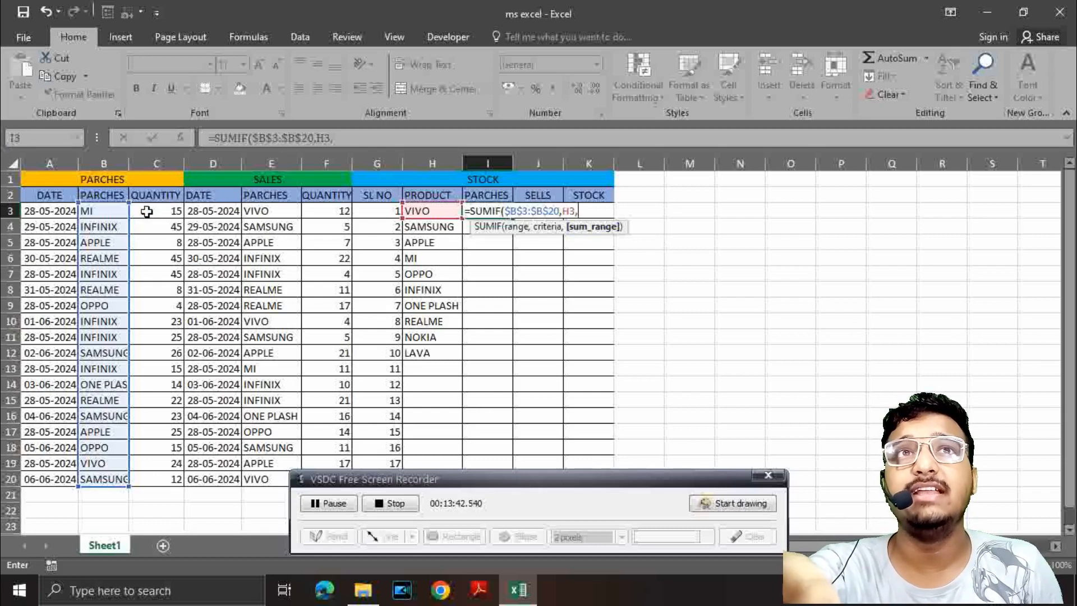
drag(147, 210, 141, 484)
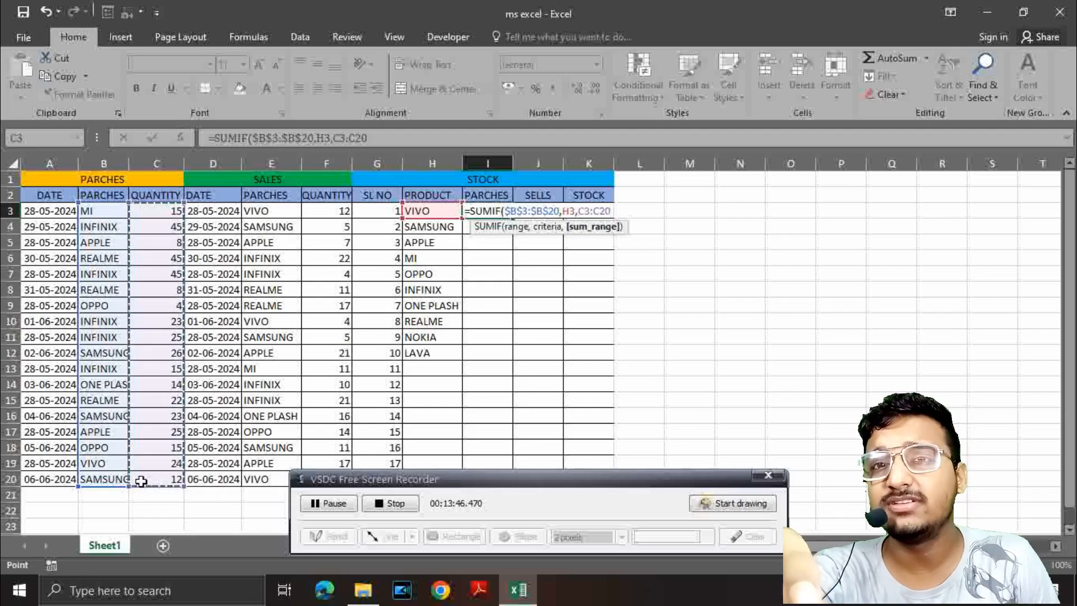
key(F4)
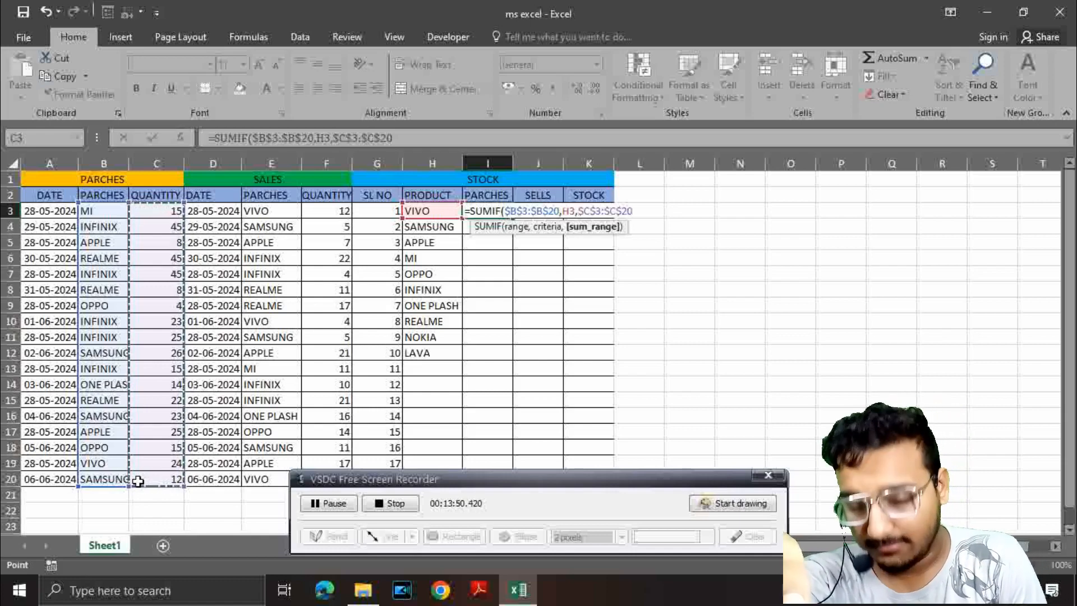
text())
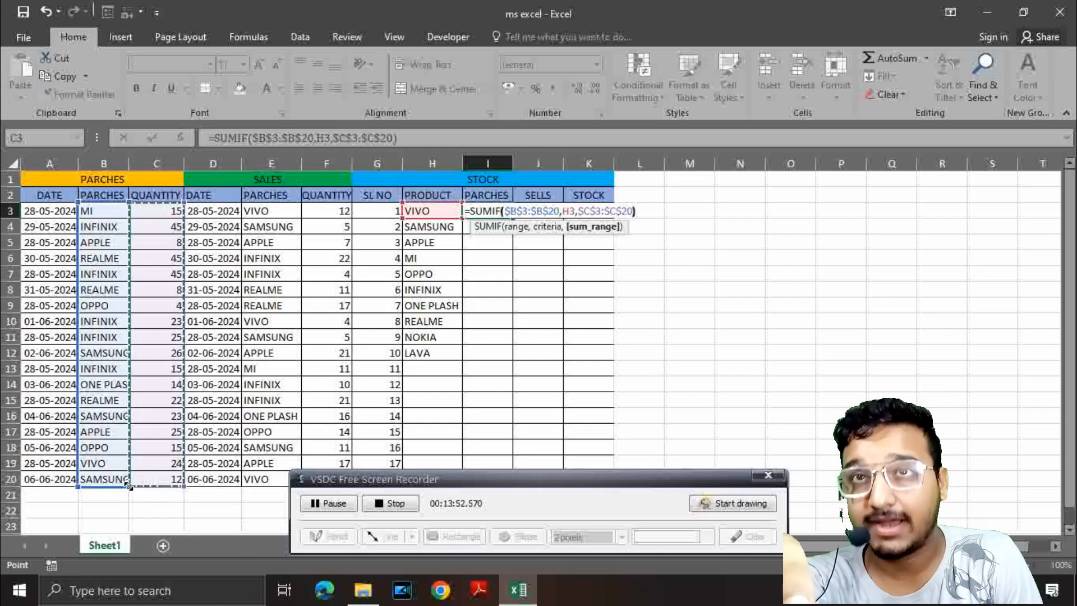
key(Tab)
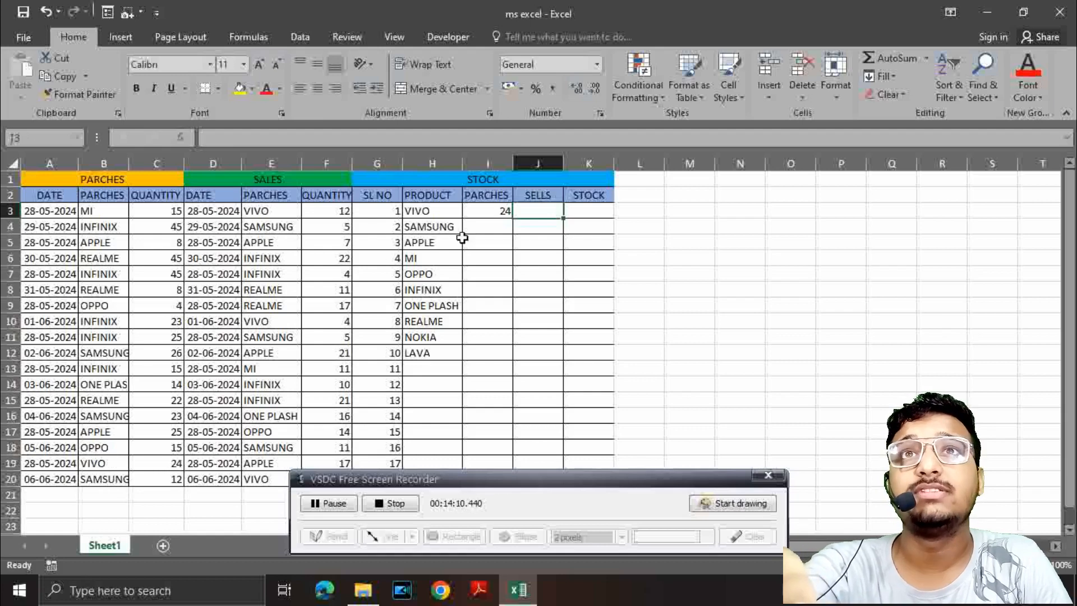
Step: Copy the purchase SUMIF formula from I3 down through cell I12 for all listed products
click(433, 225)
click(493, 225)
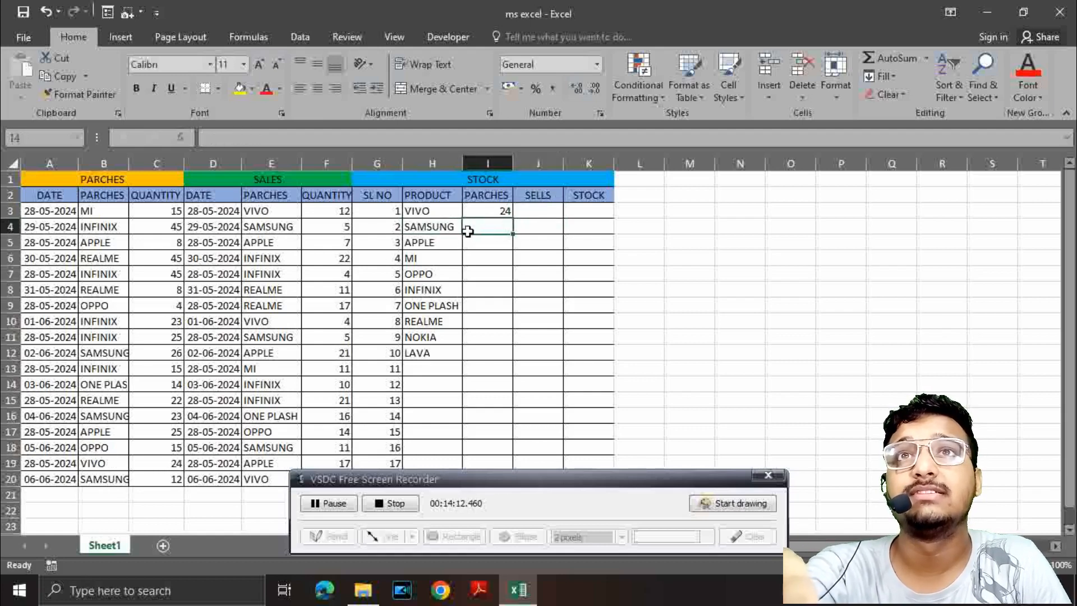
click(499, 211)
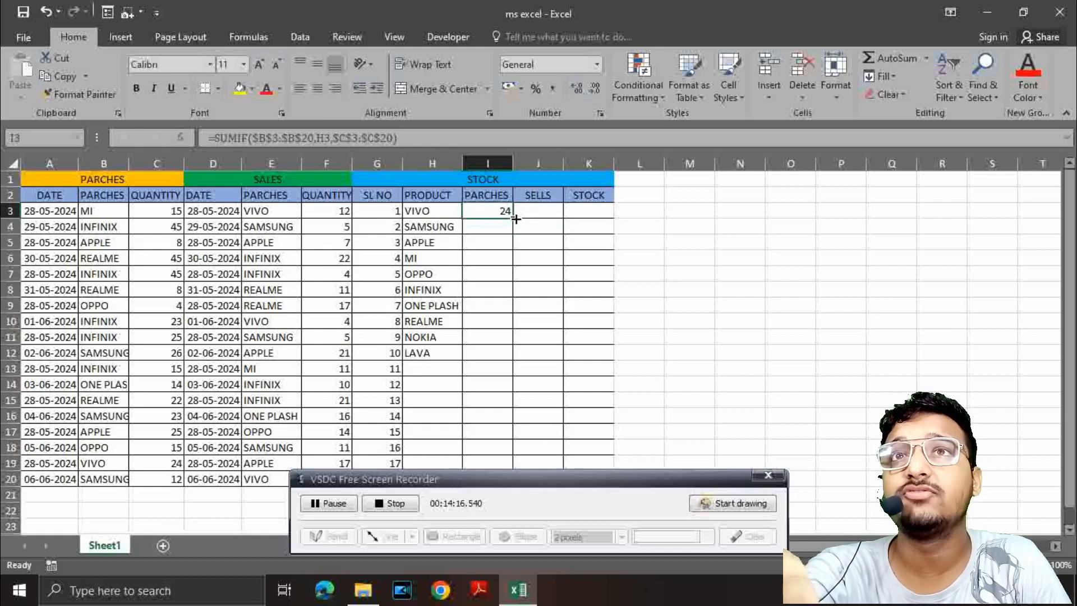
drag(514, 220, 507, 355)
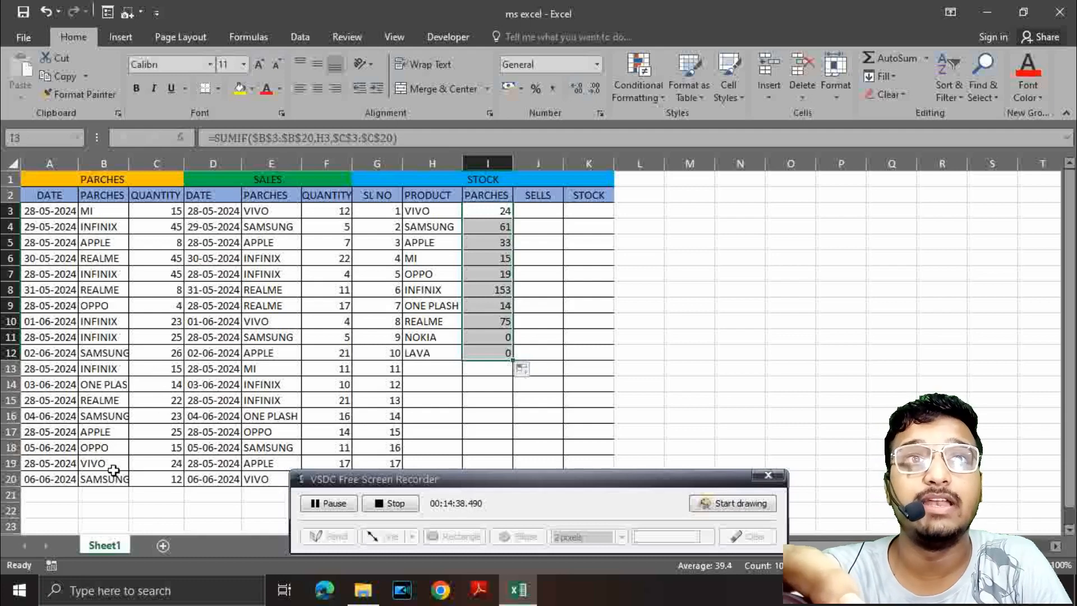
Step: Change the purchased product in cell B10 to NOKIA and in cell B13 to LAVA
click(93, 447)
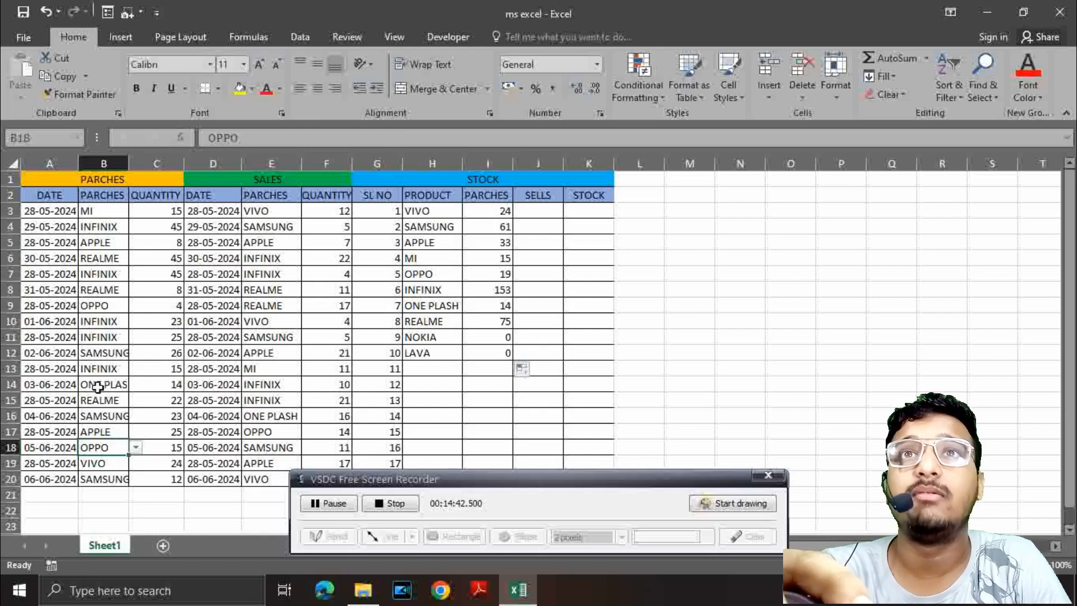
click(101, 323)
click(136, 321)
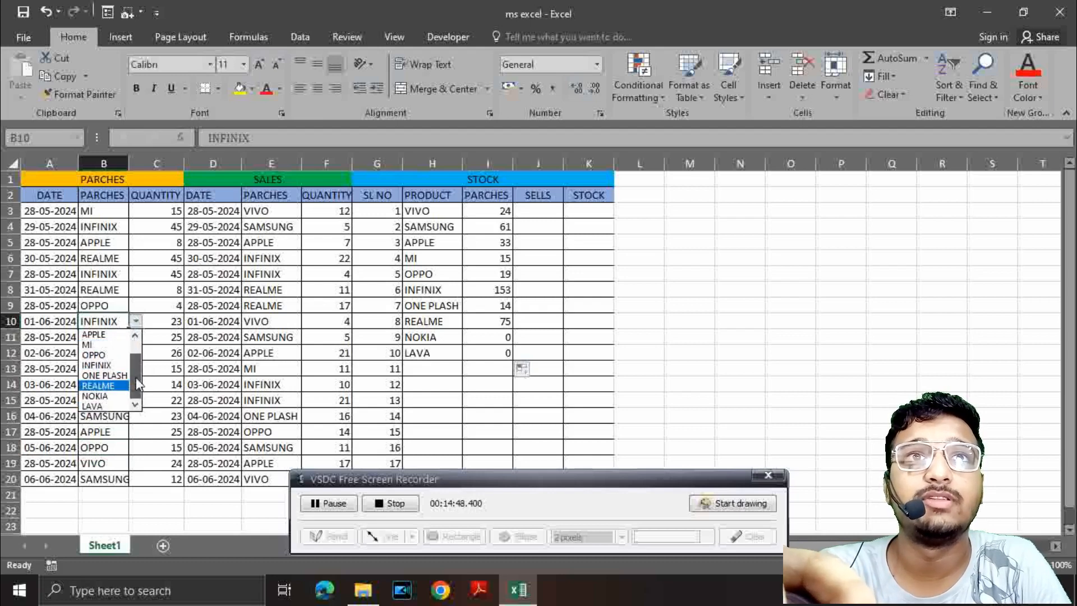
click(104, 396)
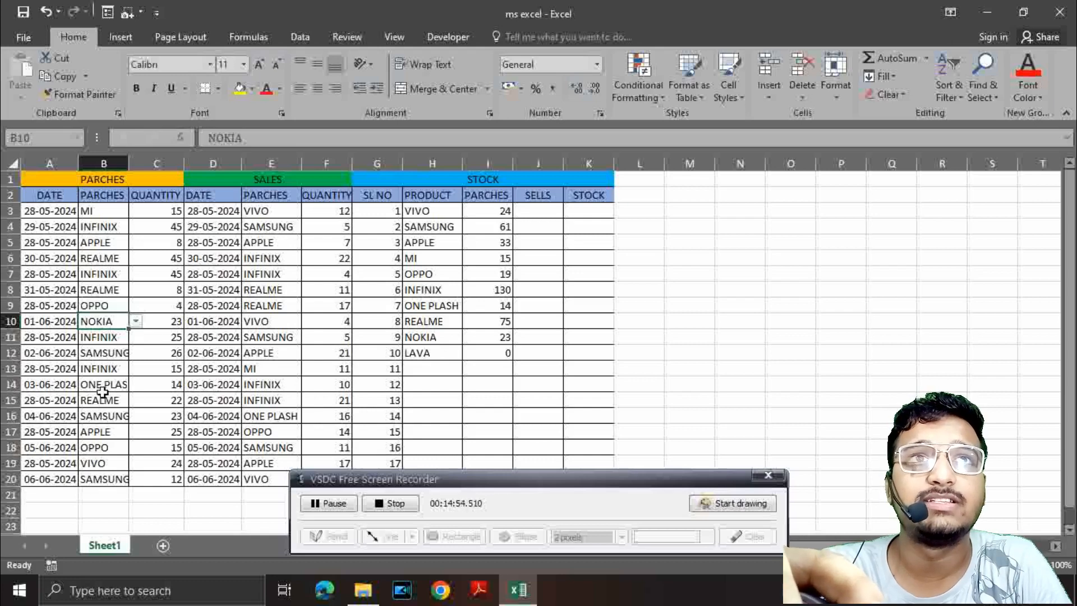
click(111, 372)
click(135, 368)
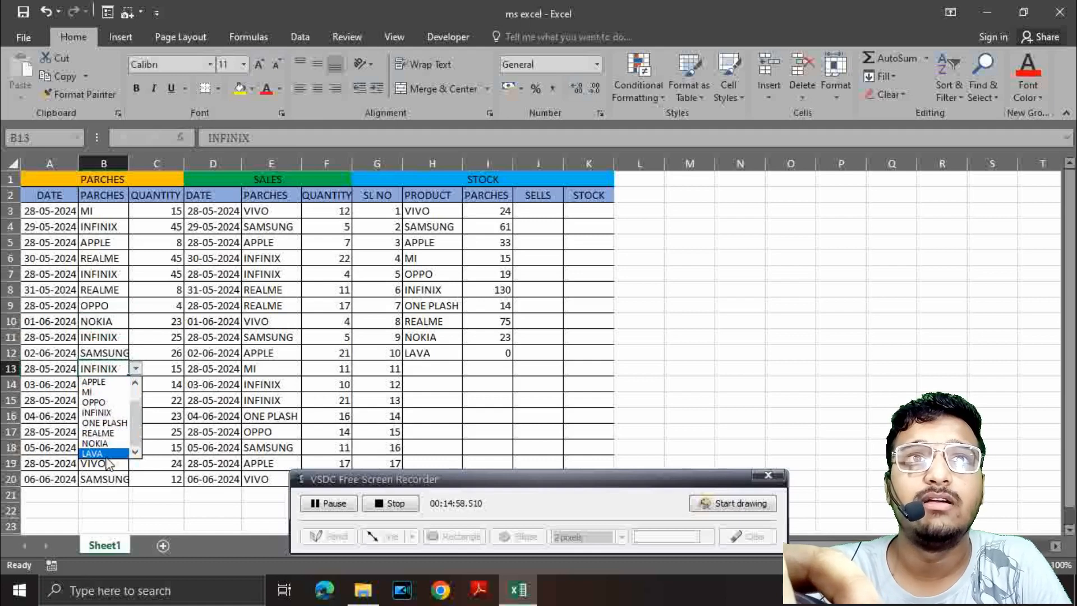
click(106, 454)
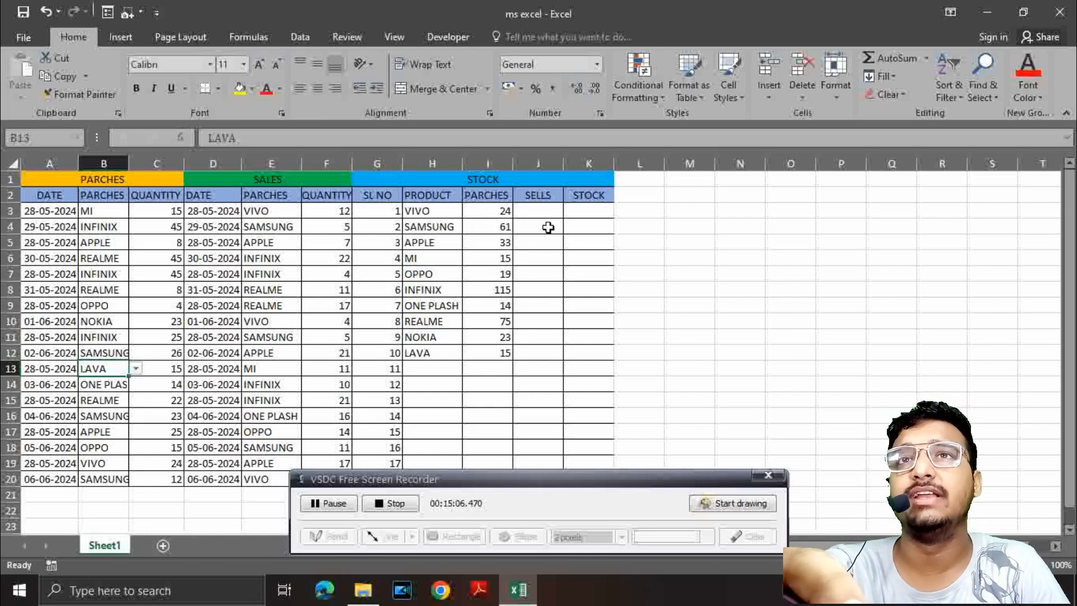
Step: Start a SUMIF formula in sells cell J3 with the sold products range fixed as $E$3:$E$20
click(544, 216)
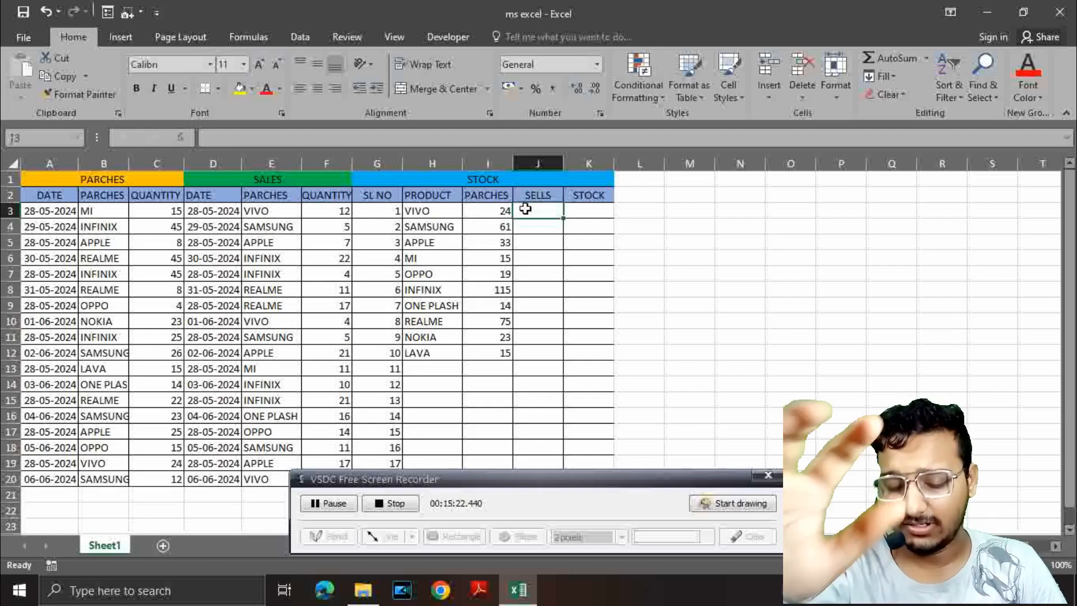
text(=SUMIF)
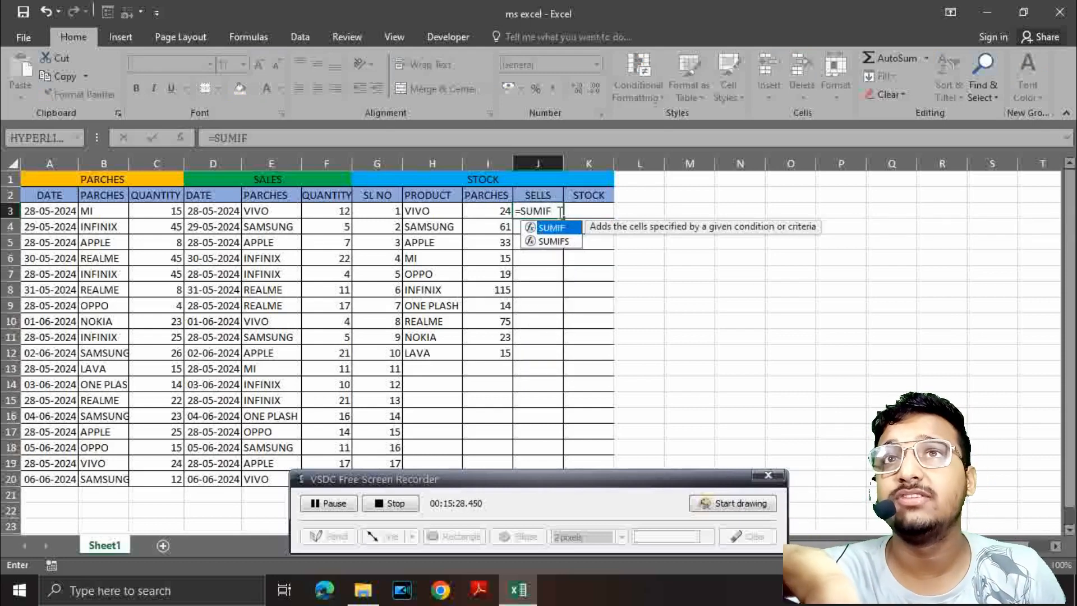
double_click(568, 229)
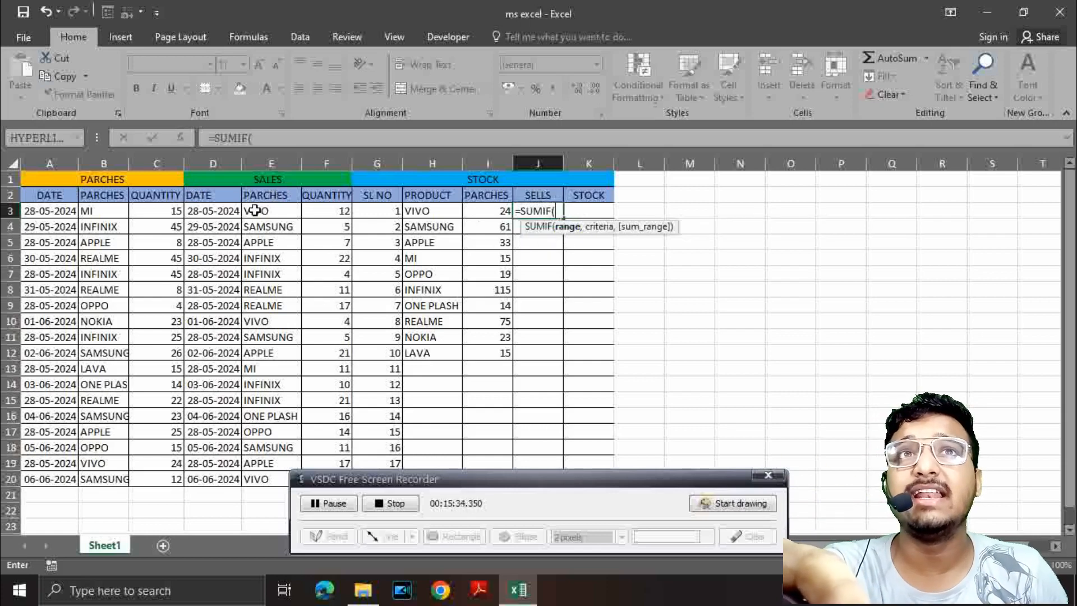
drag(255, 210, 256, 473)
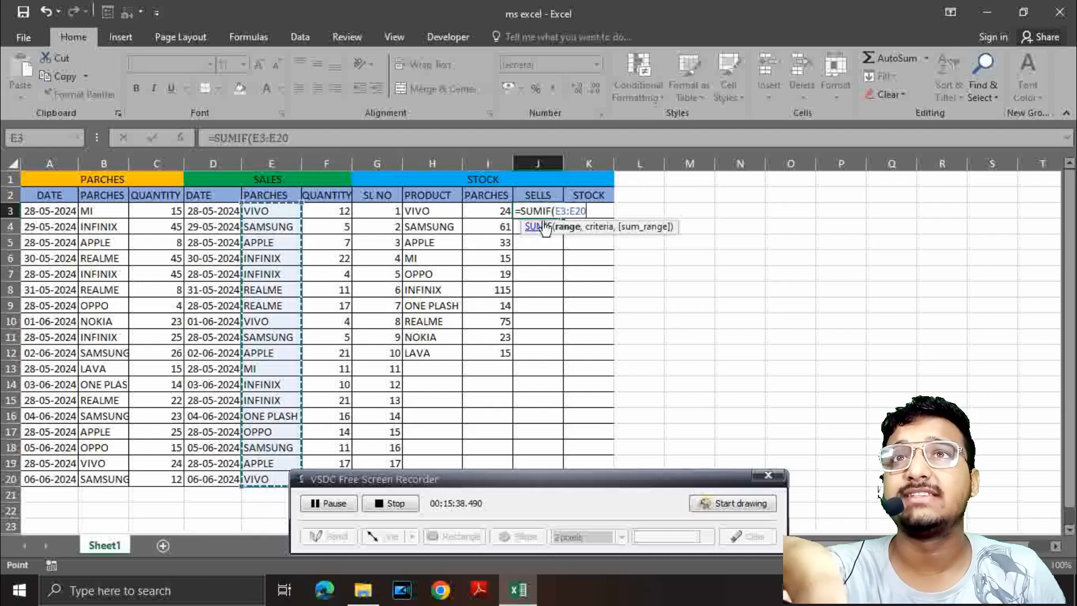
key(F4)
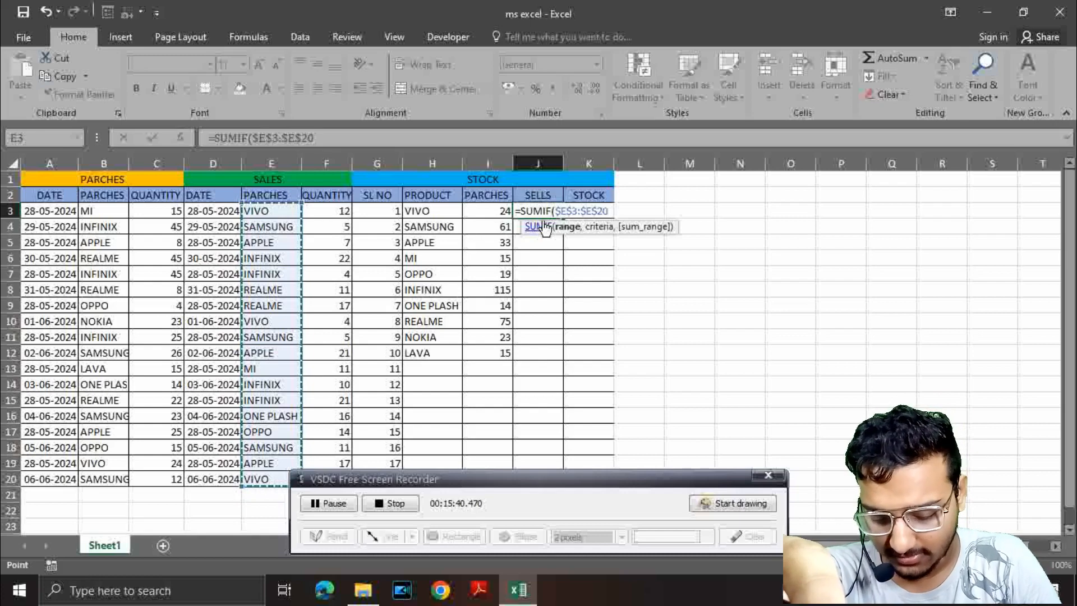
text(,)
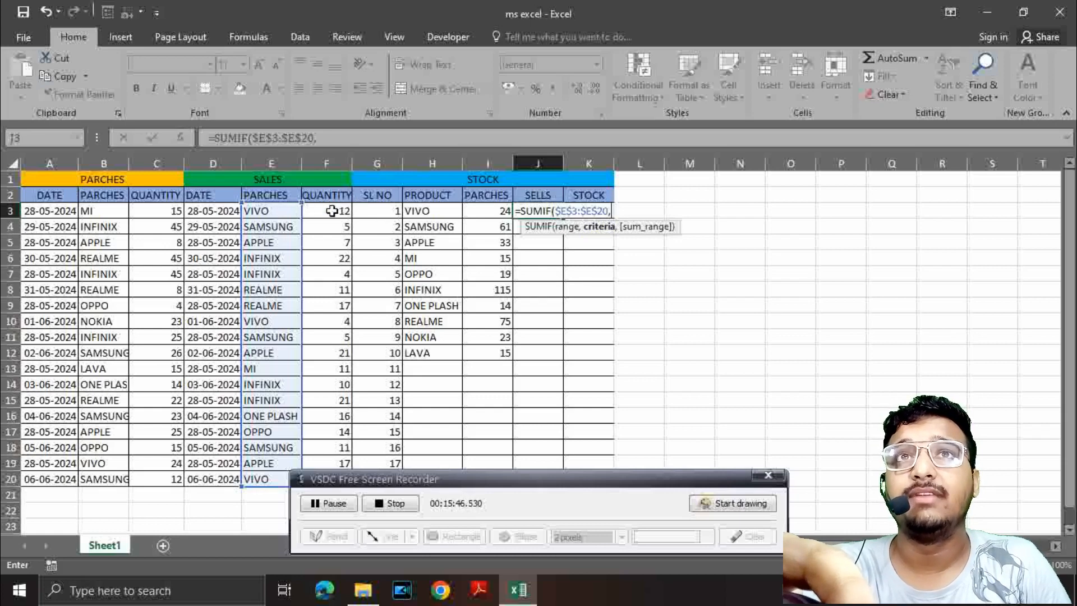
drag(332, 211, 325, 470)
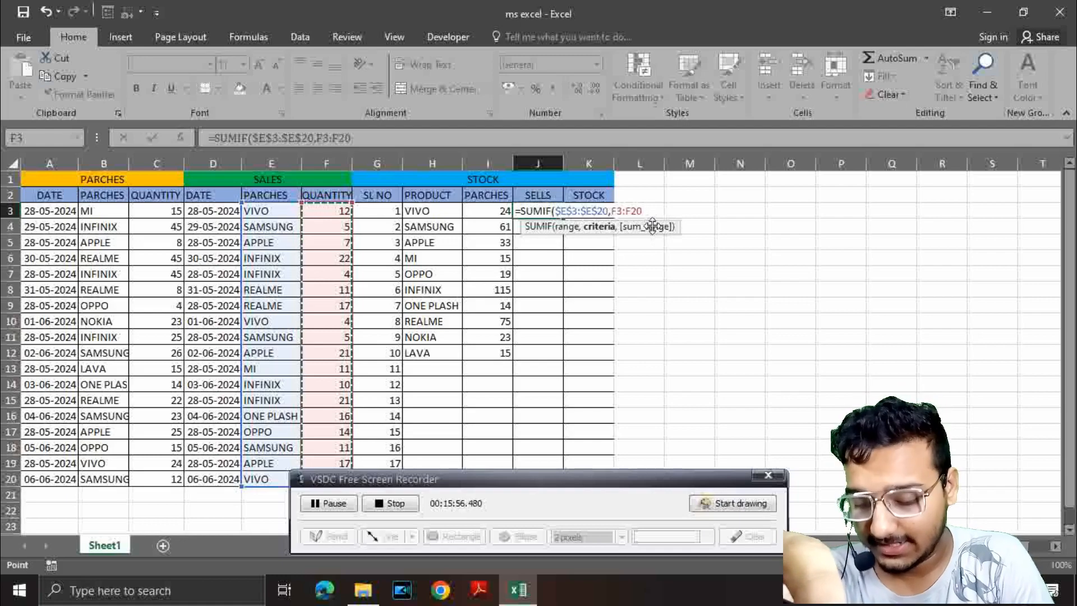
key(BackSpace)
key(BackSpace)
key(BackSpace)
key(BackSpace)
key(BackSpace)
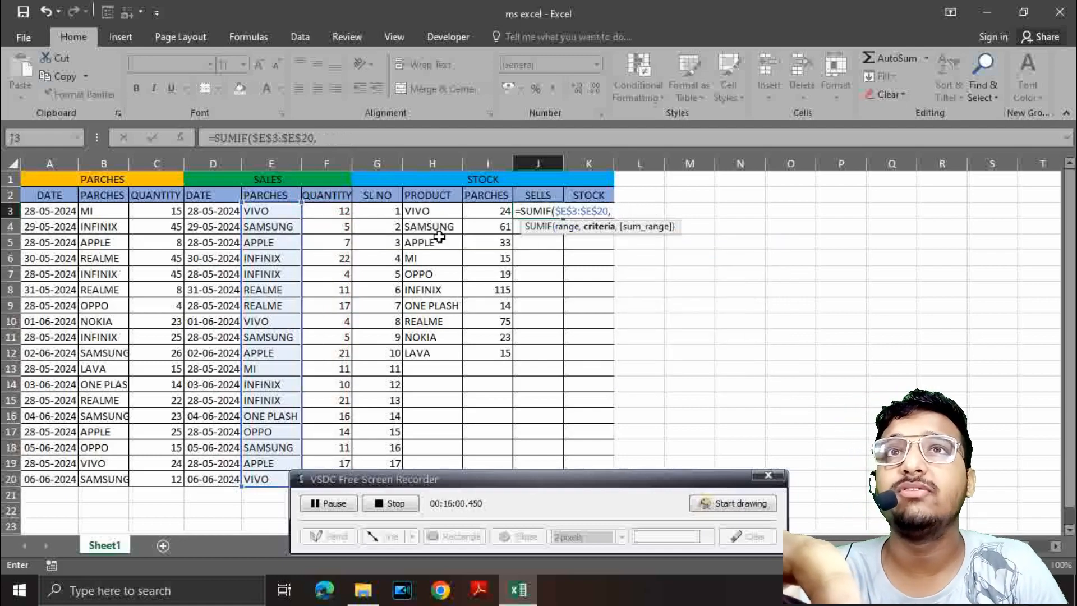
Step: Complete the J3 SUMIF formula with H3 as the criteria and $F$3:$F$20 as the fixed sum range
click(423, 214)
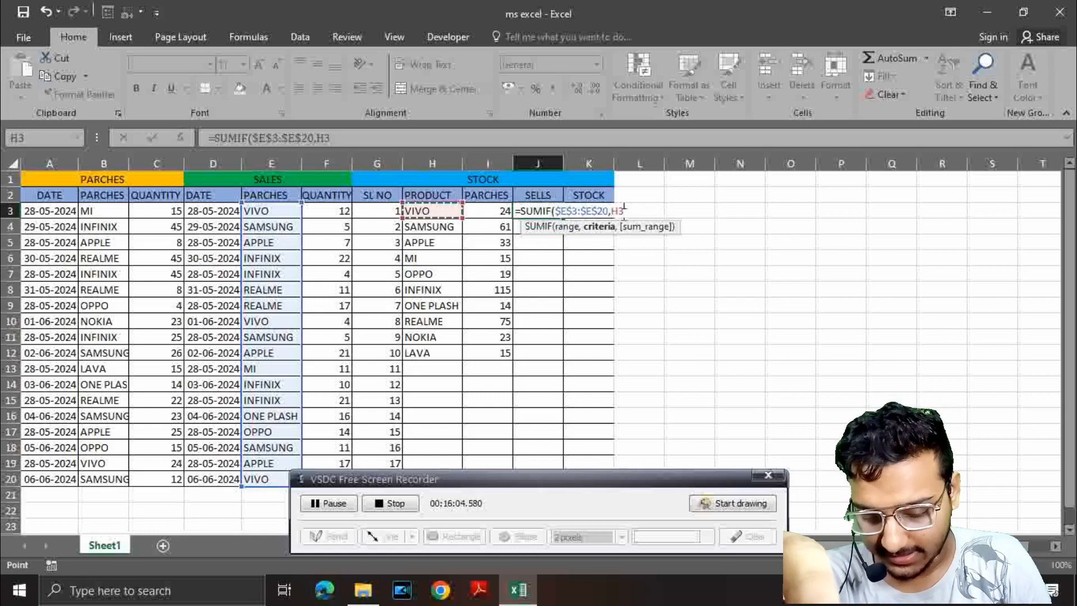
text(,)
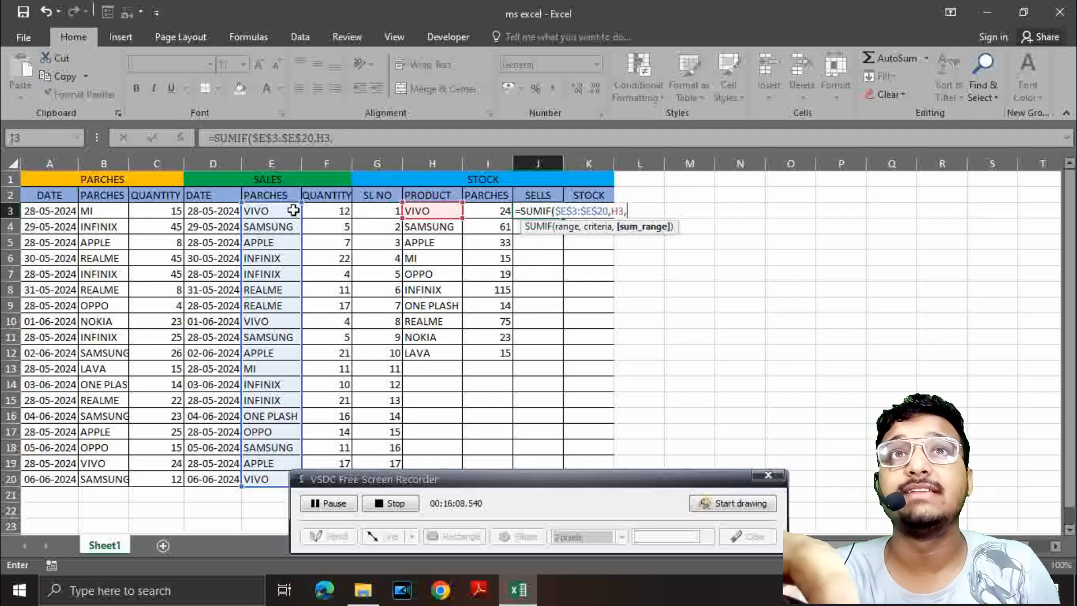
drag(347, 210, 322, 481)
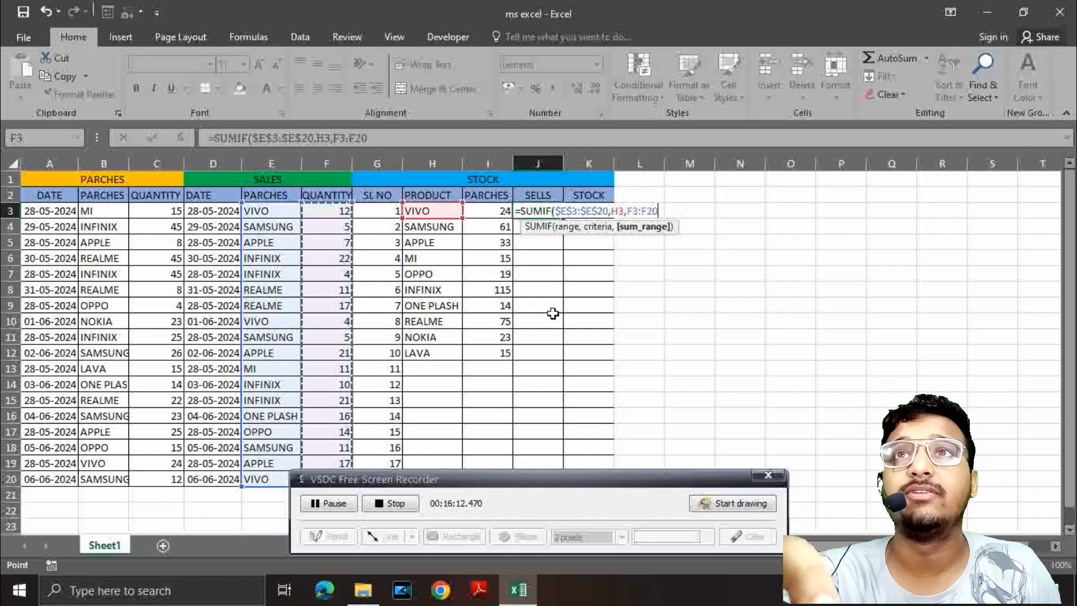
key(F4)
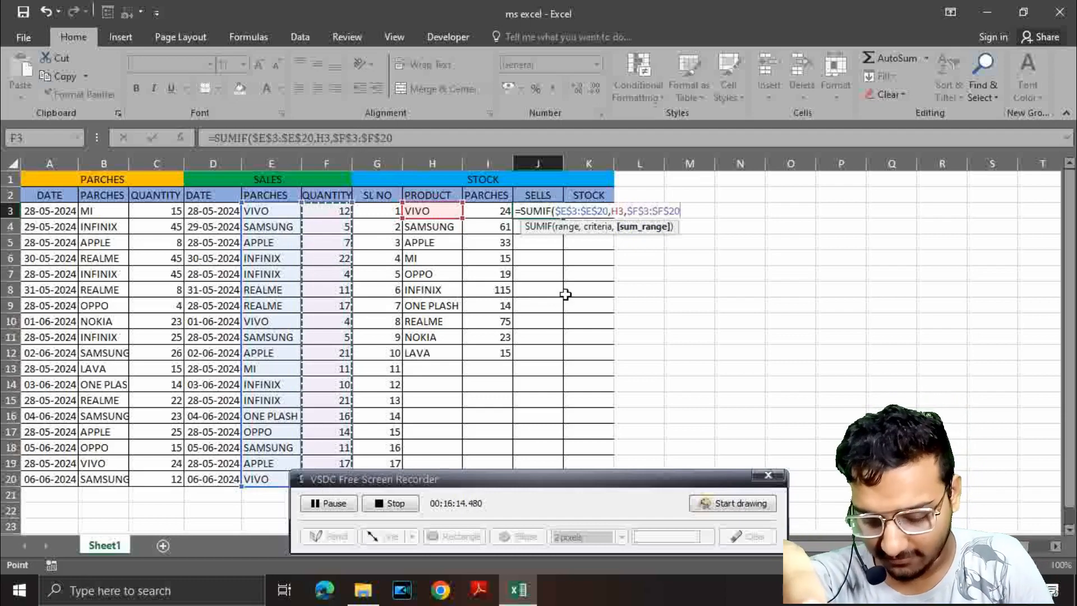
key(Tab)
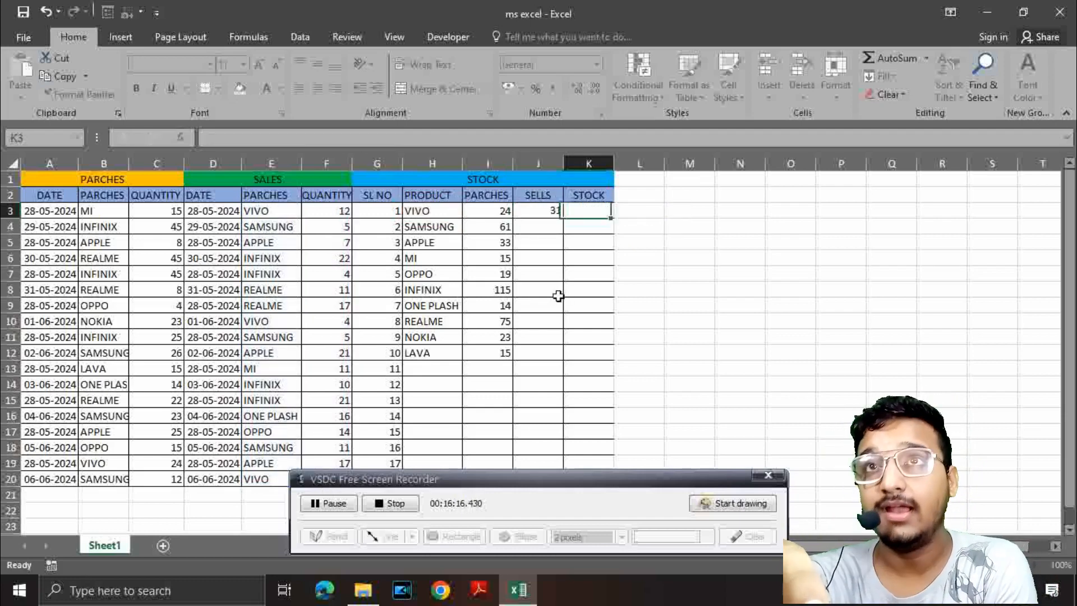
Step: Copy the sells SUMIF formula from J3 down through cell J20
click(534, 212)
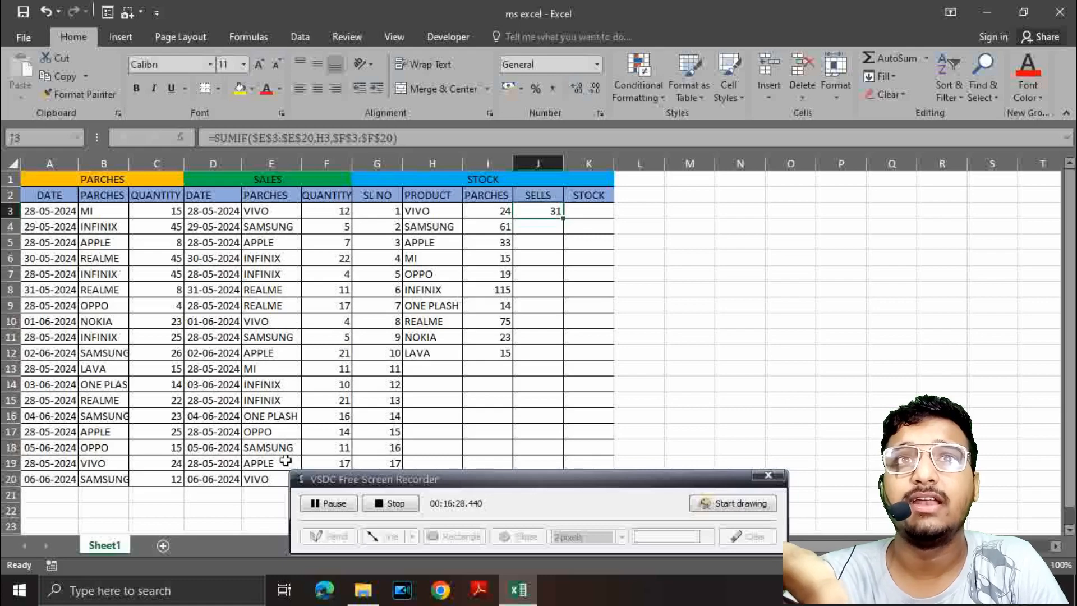
scroll(488, 365, down, 3)
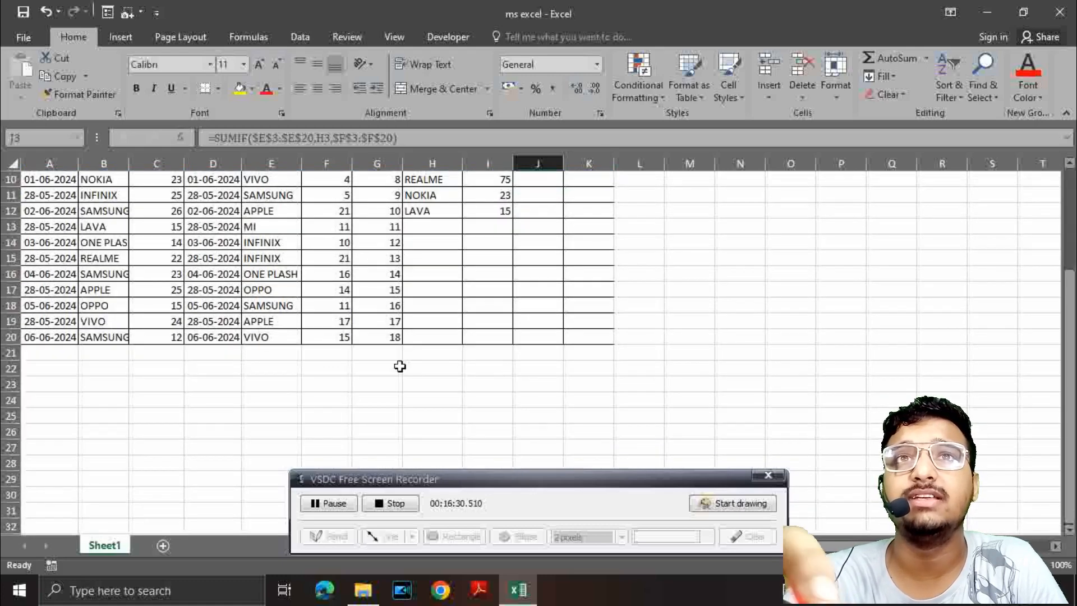
scroll(336, 343, up, 3)
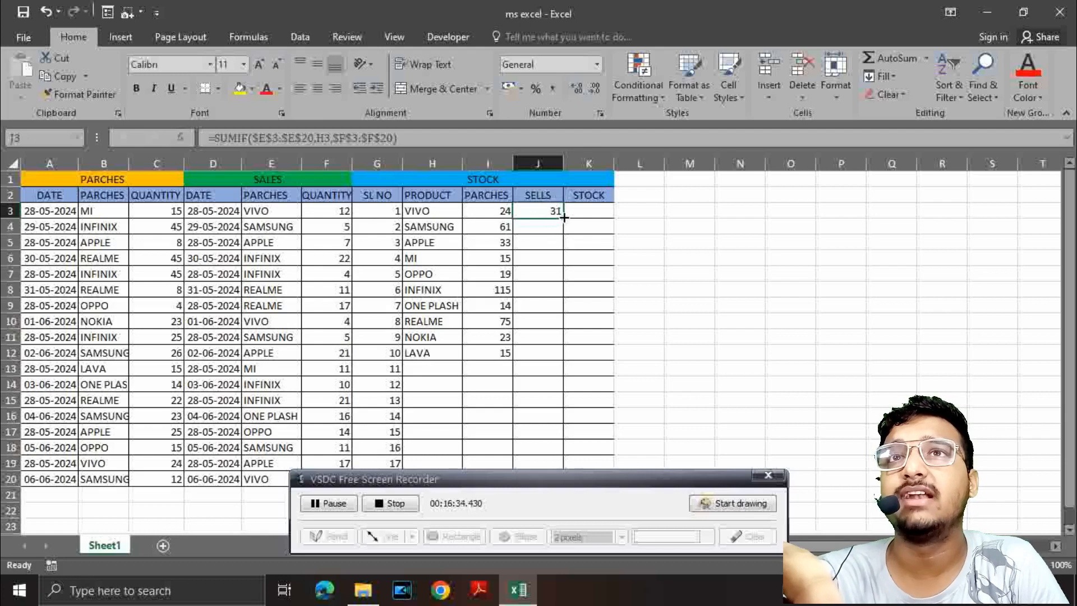
drag(563, 217, 560, 489)
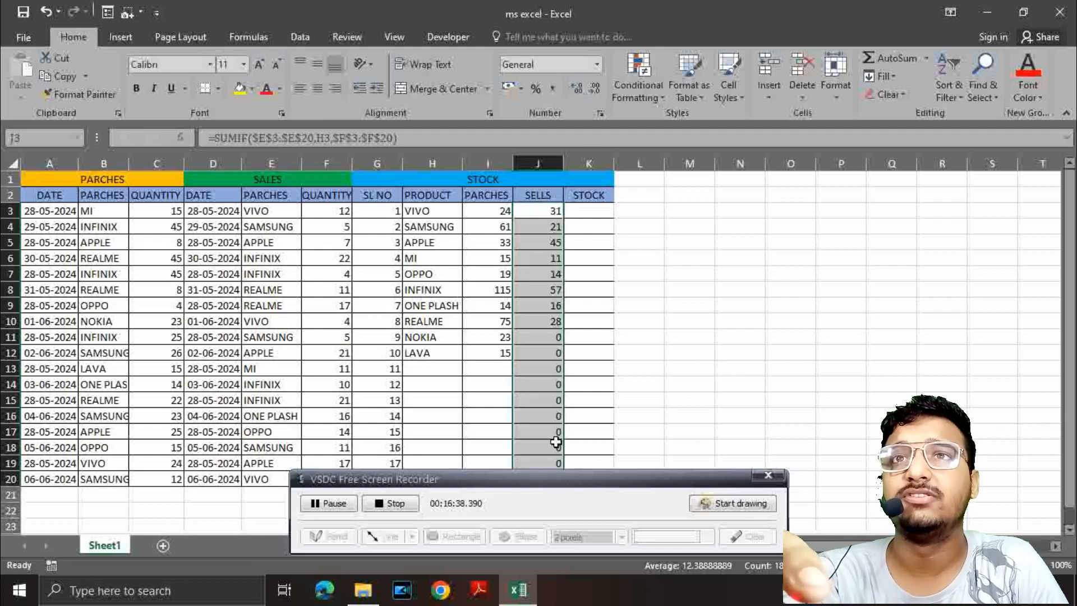
scroll(548, 387, down, 3)
scroll(548, 377, up, 3)
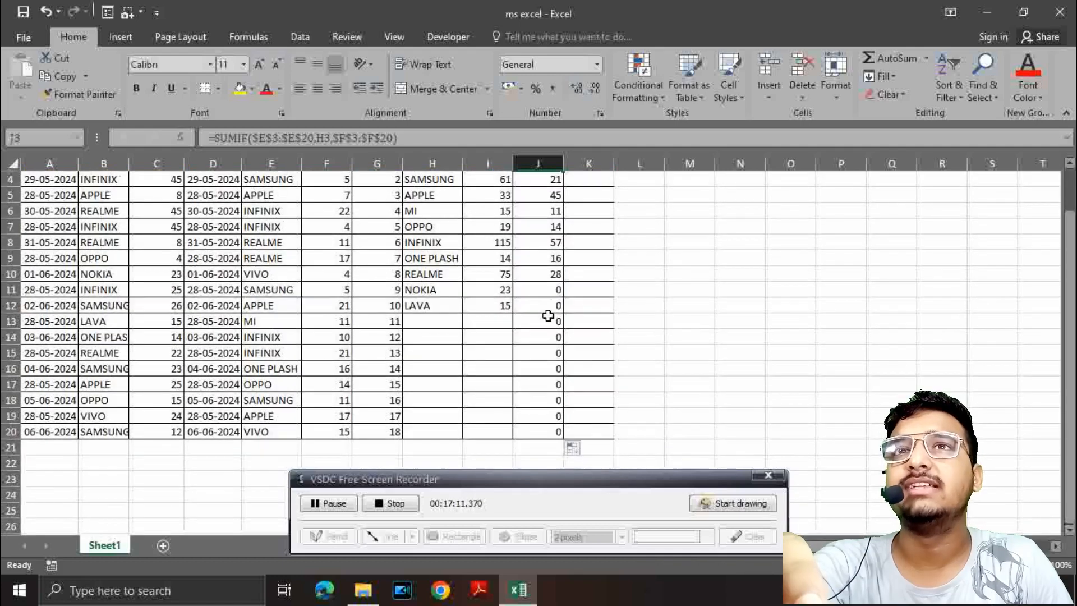
scroll(548, 312, down, 2)
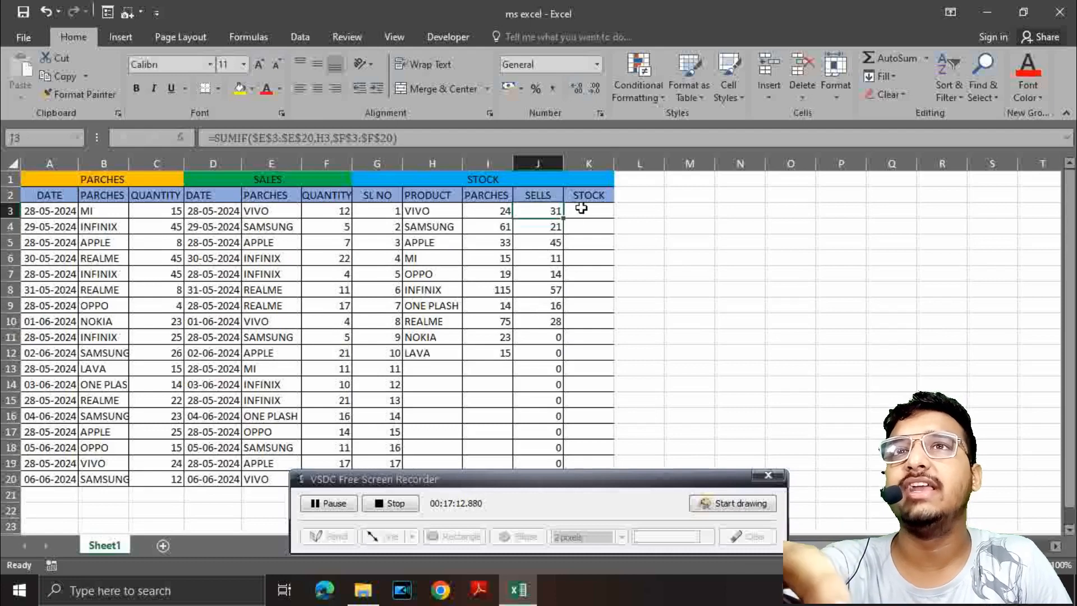
Step: Enter =I3-J3 in stock cell K3 and copy the formula down through K12 for all listed products
click(581, 209)
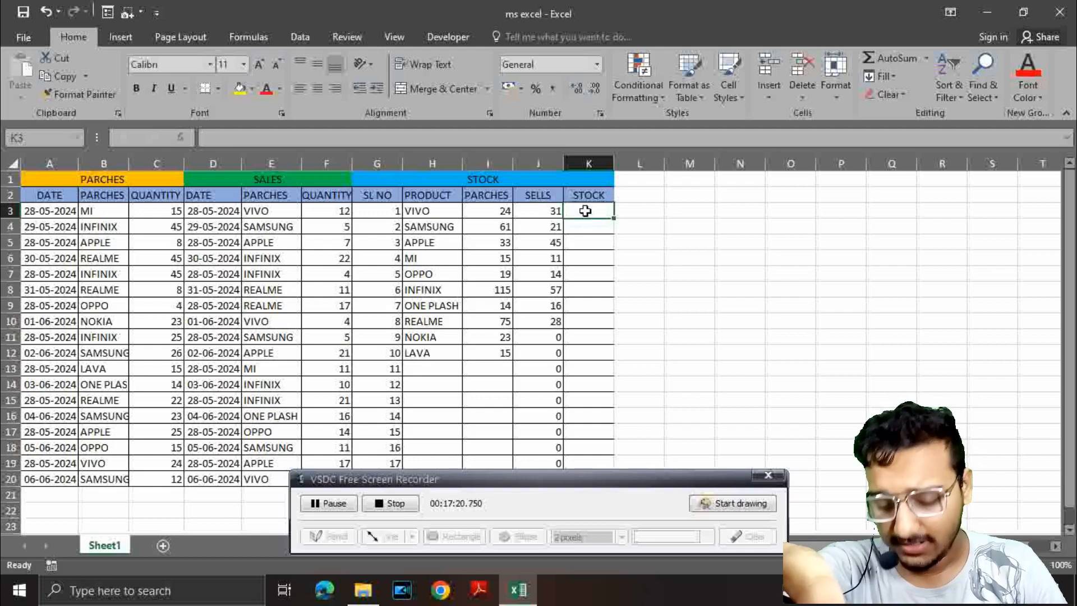
text(=)
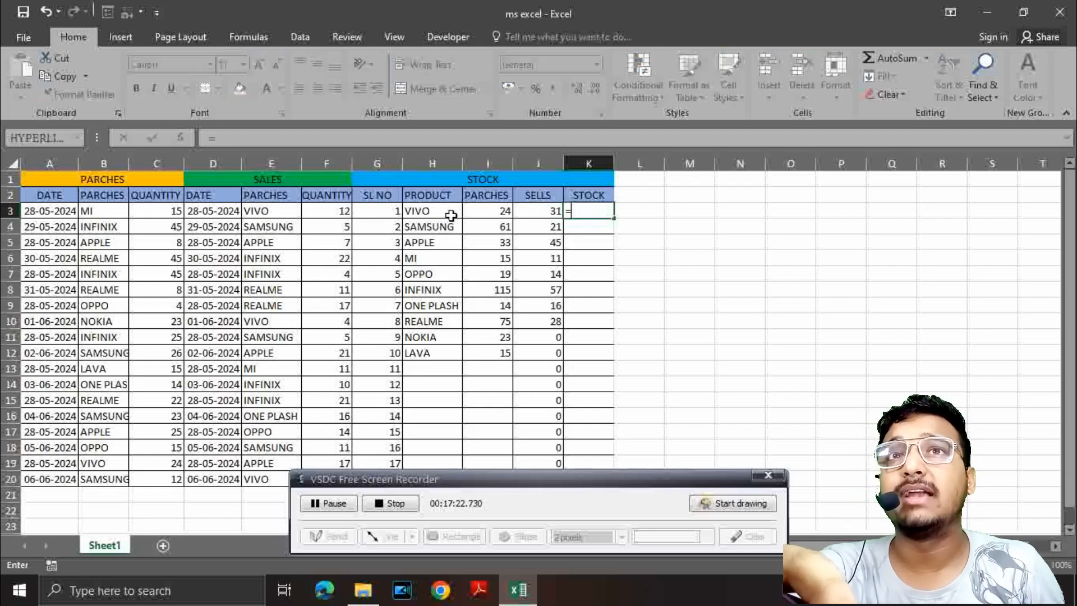
click(506, 209)
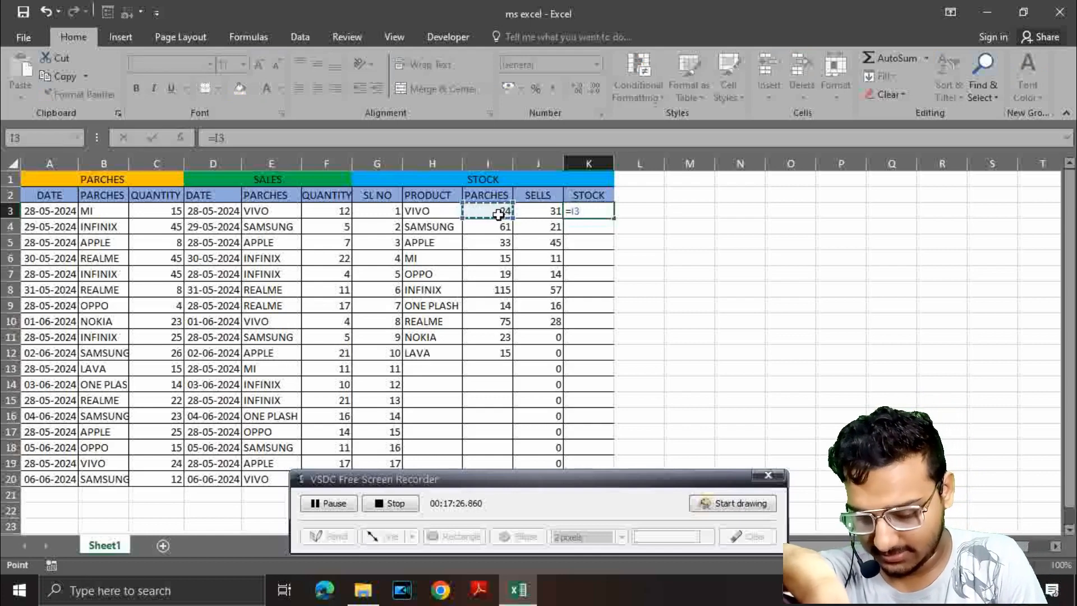
text(-)
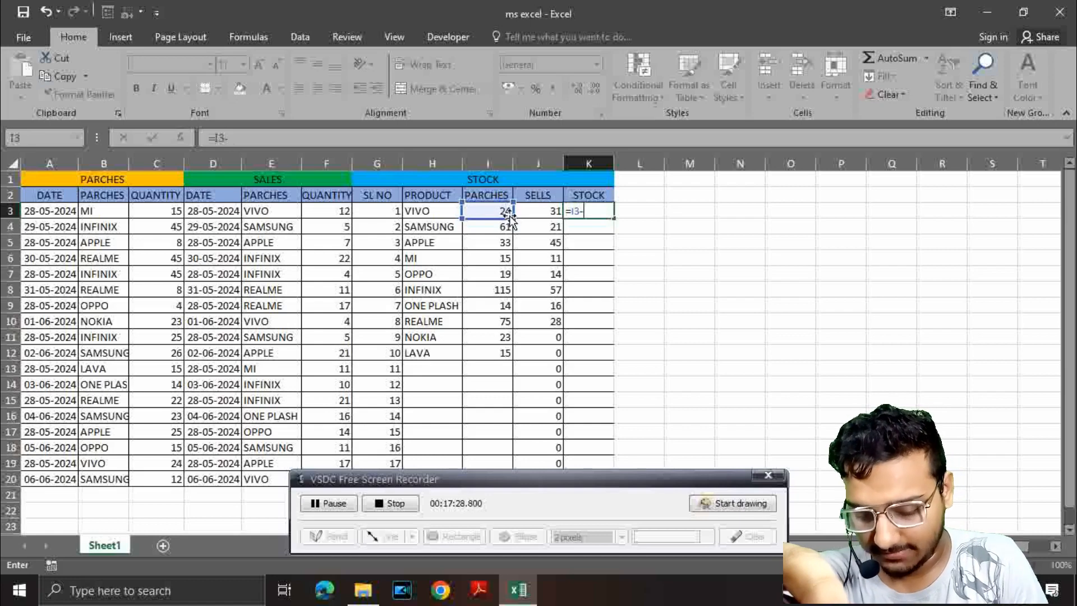
click(544, 210)
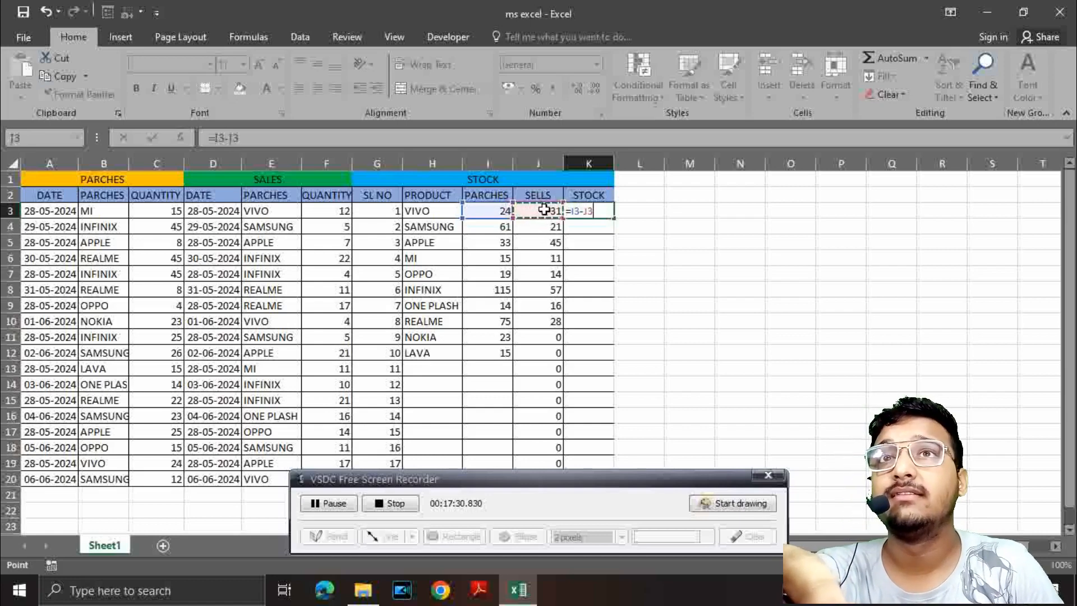
key(Tab)
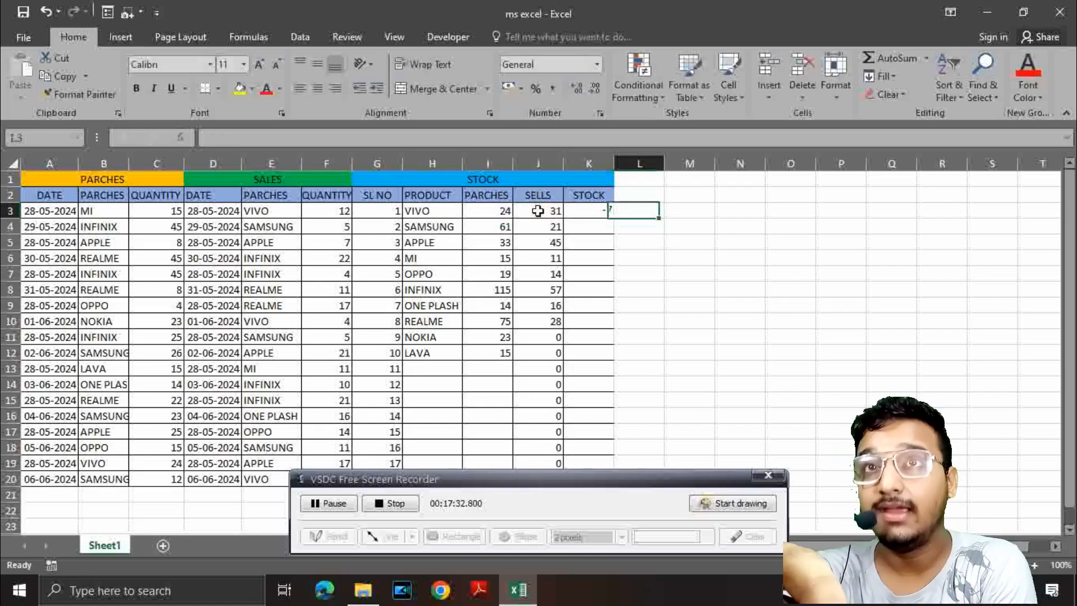
click(593, 213)
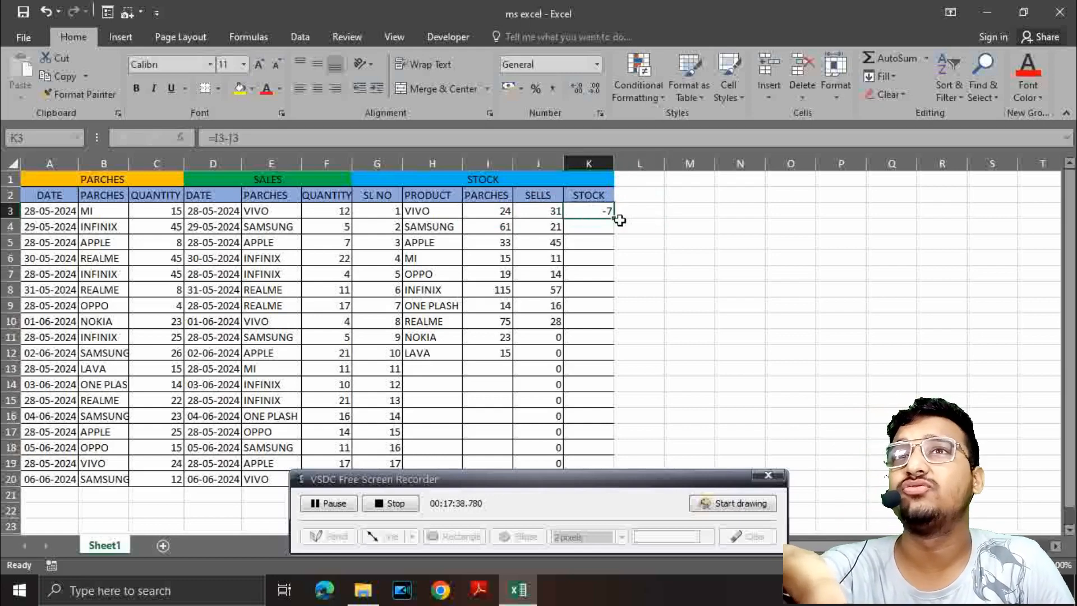
drag(615, 221, 625, 357)
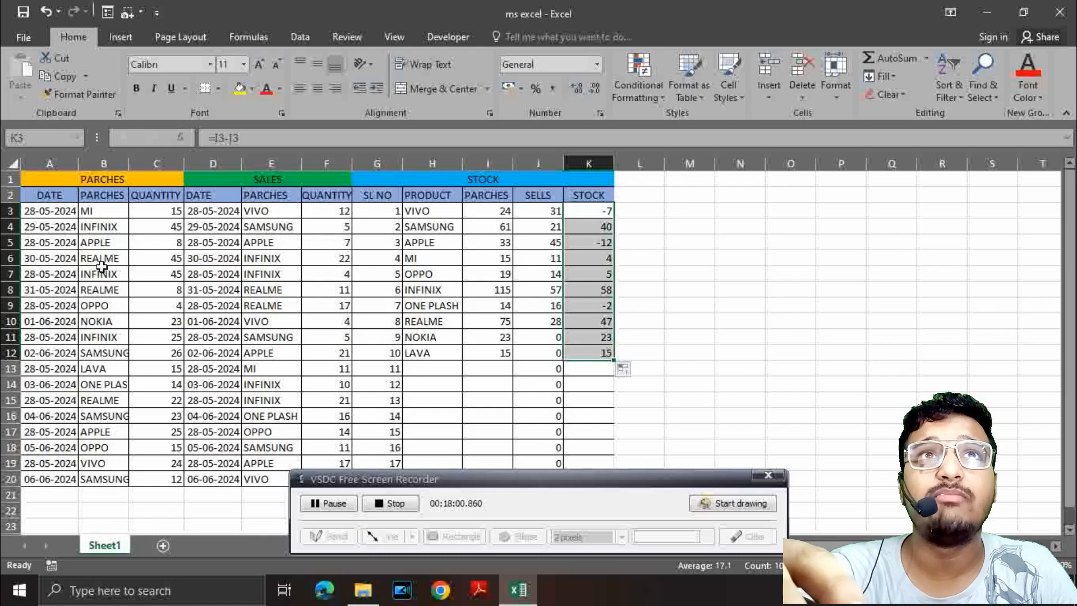
Step: Change the purchase quantity of MI in cell C3 to 35 and of APPLE in cell C5 to 28
click(175, 212)
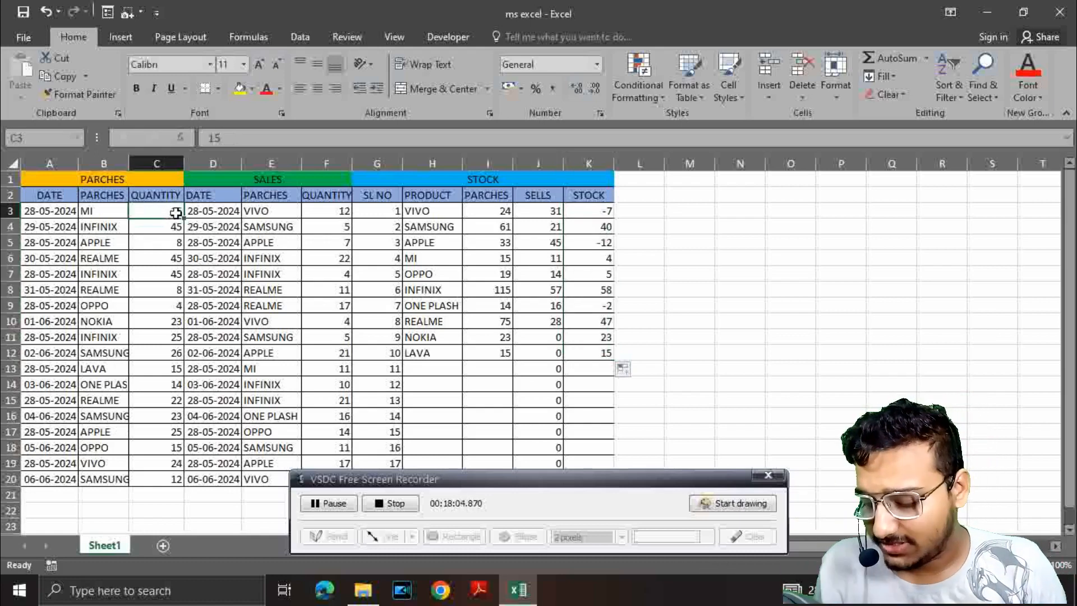
text(3)
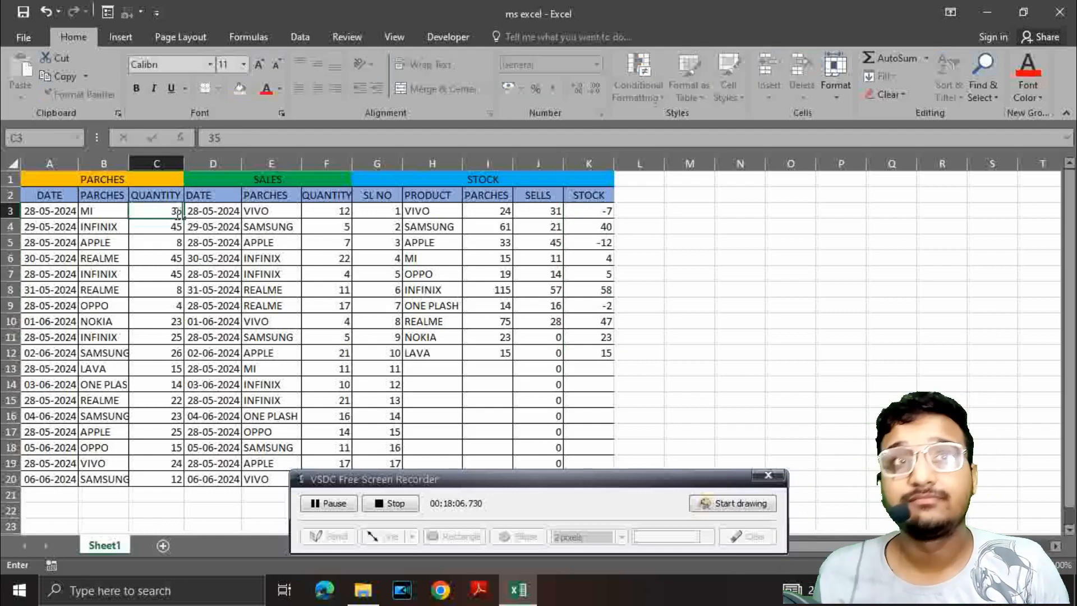
click(214, 242)
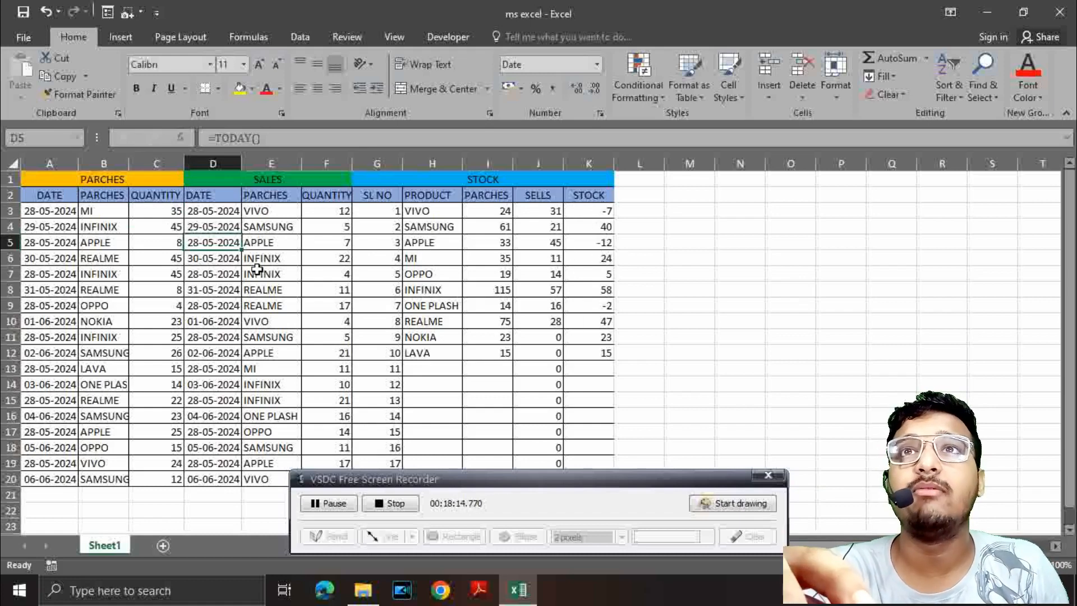
click(162, 243)
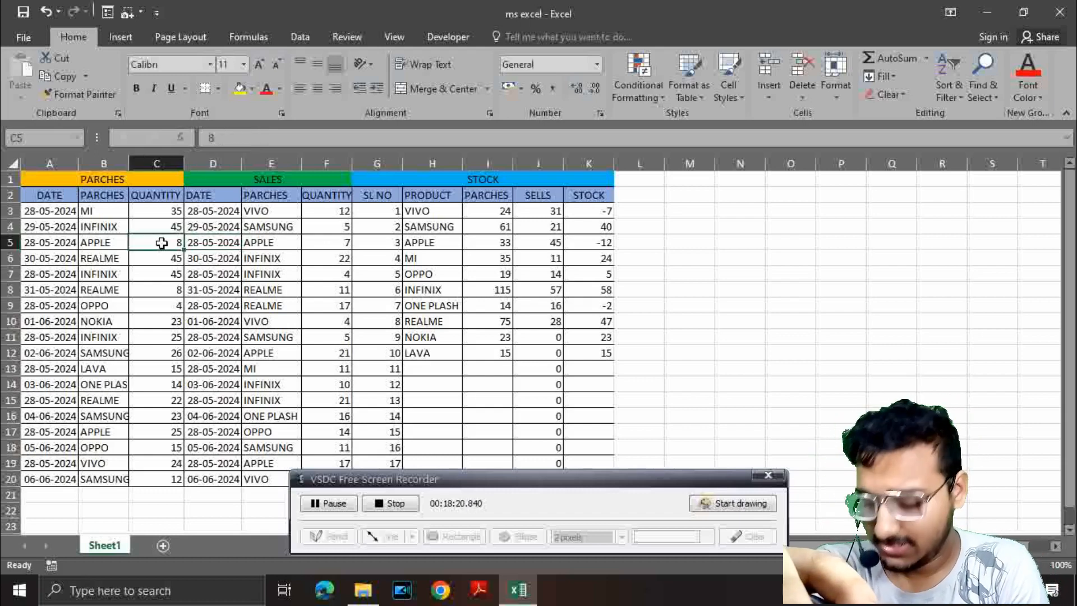
text(28)
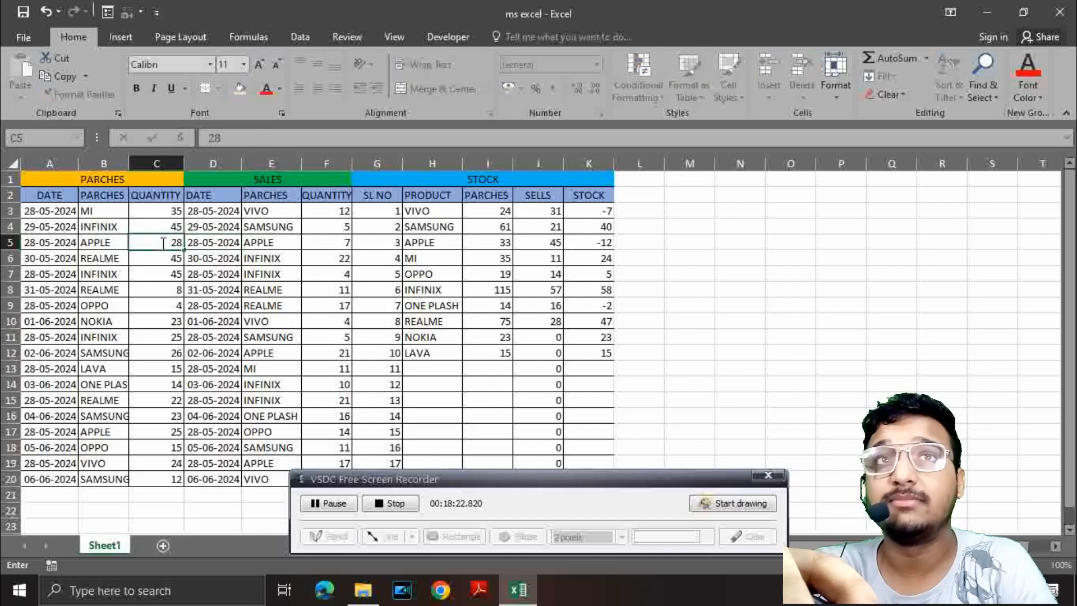
click(525, 307)
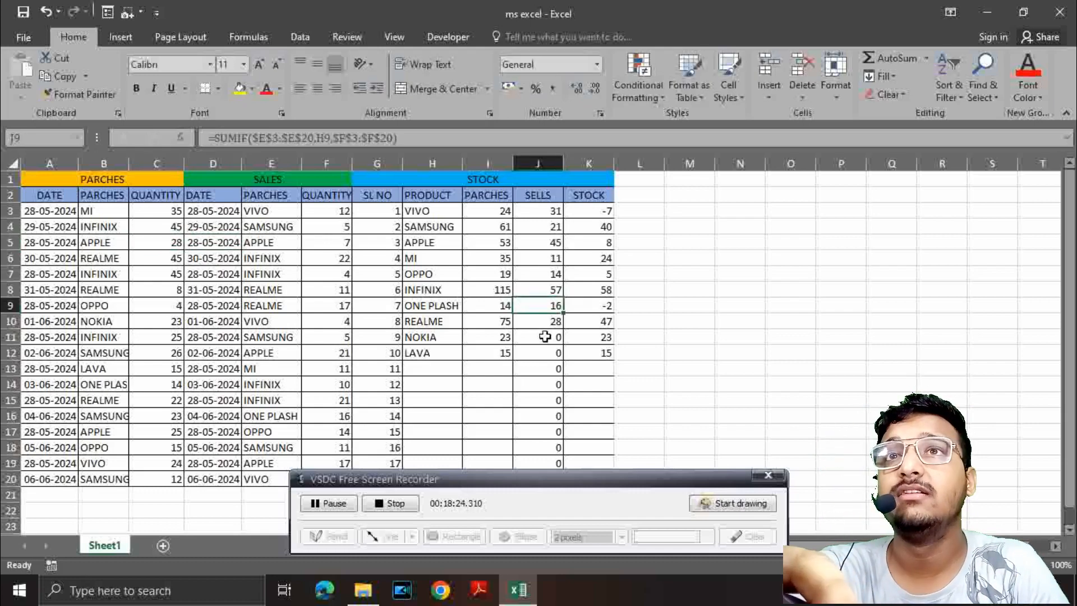
Step: Change the purchase quantity of ONE PLASH in cell C14 to 20
click(604, 310)
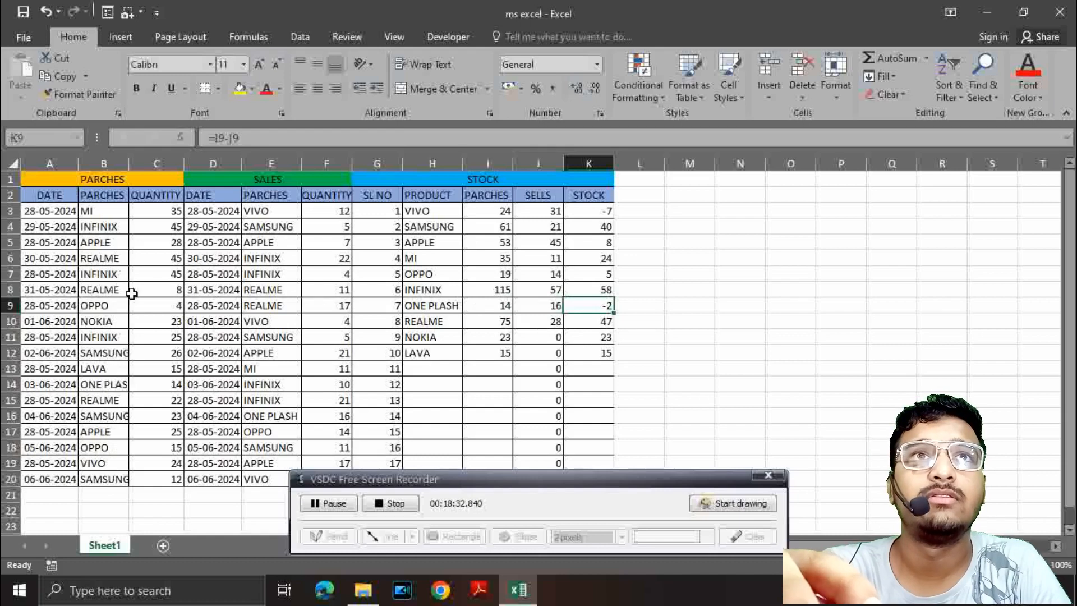
click(168, 385)
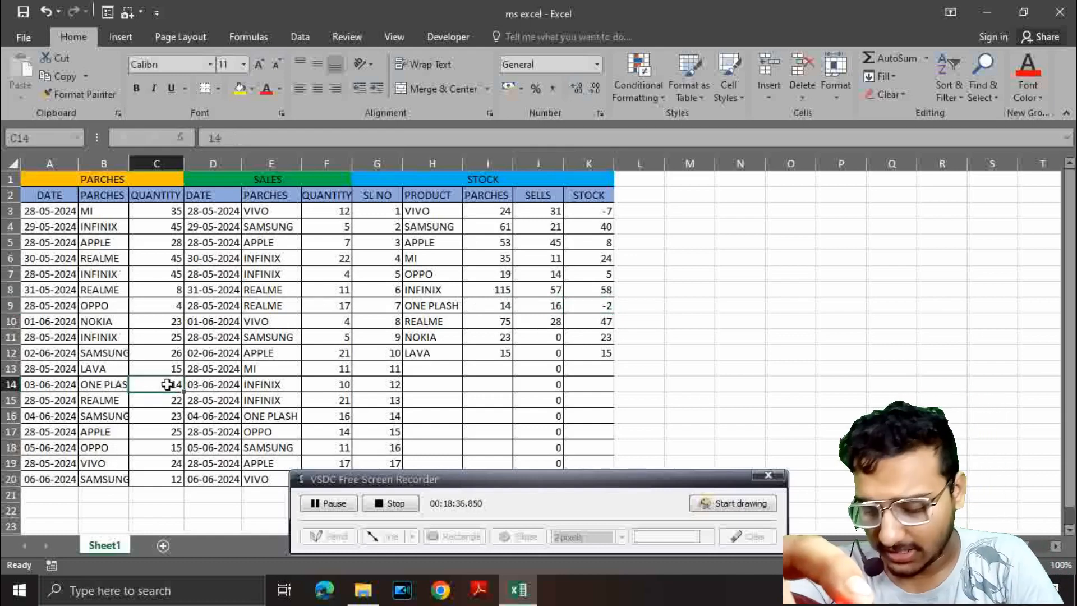
key(BackSpace)
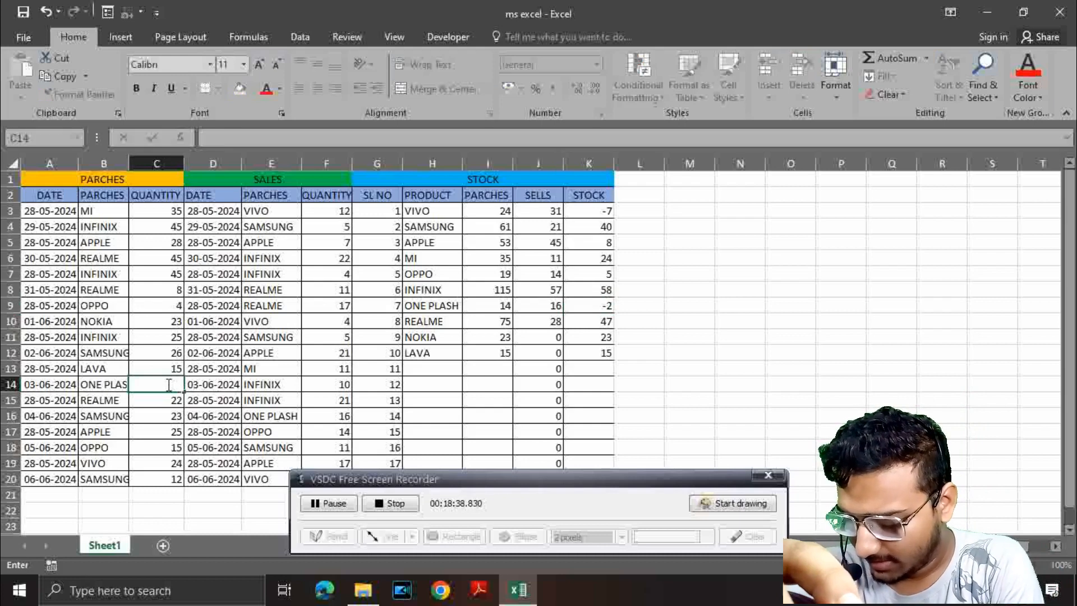
text(20)
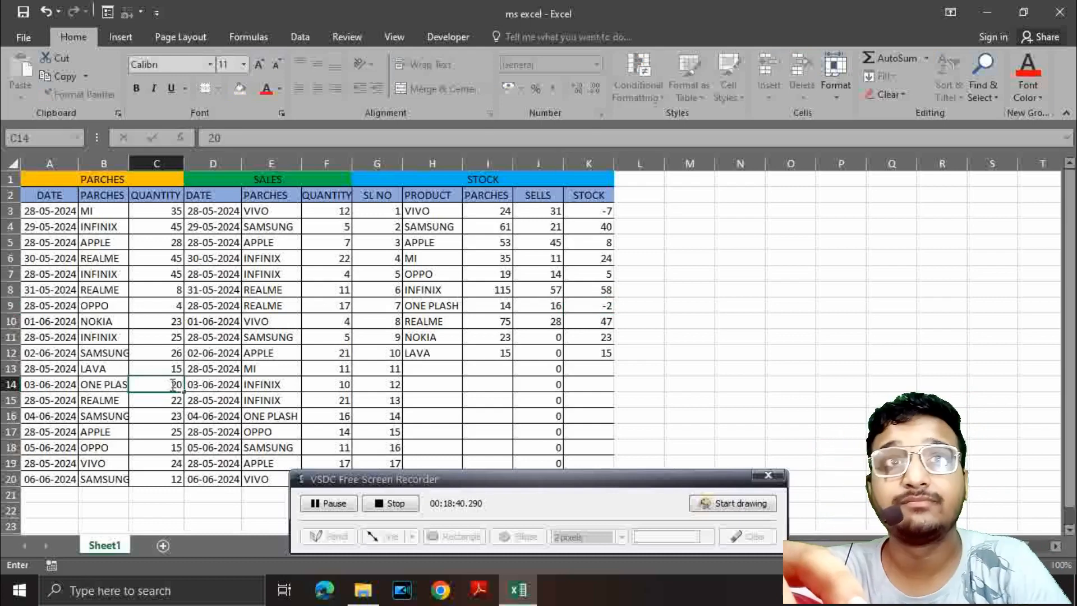
click(392, 355)
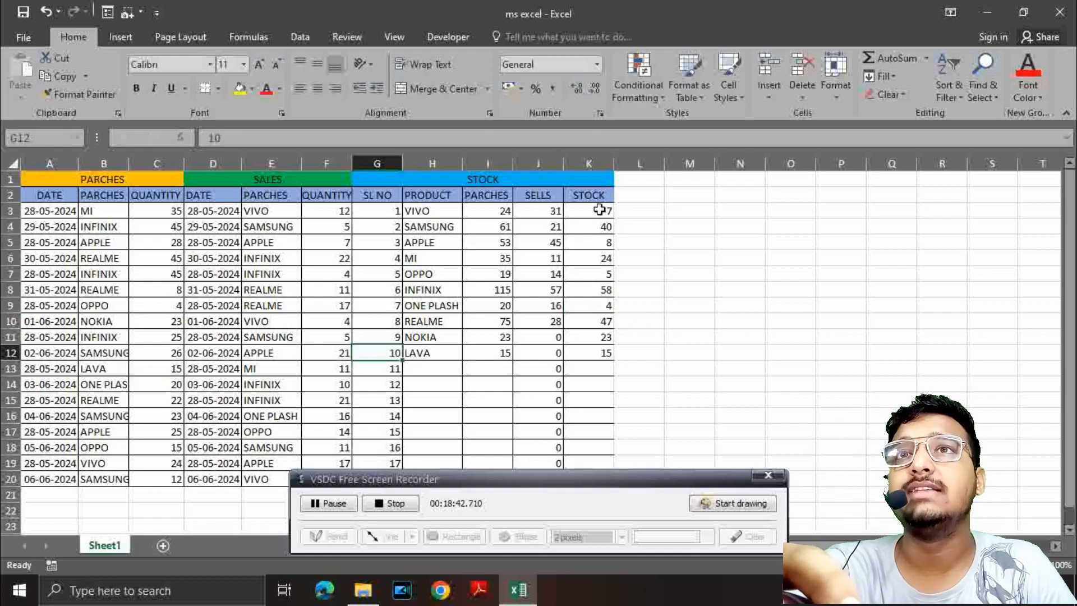
Step: Change the purchase quantity of VIVO in cell C19 to 30
click(434, 214)
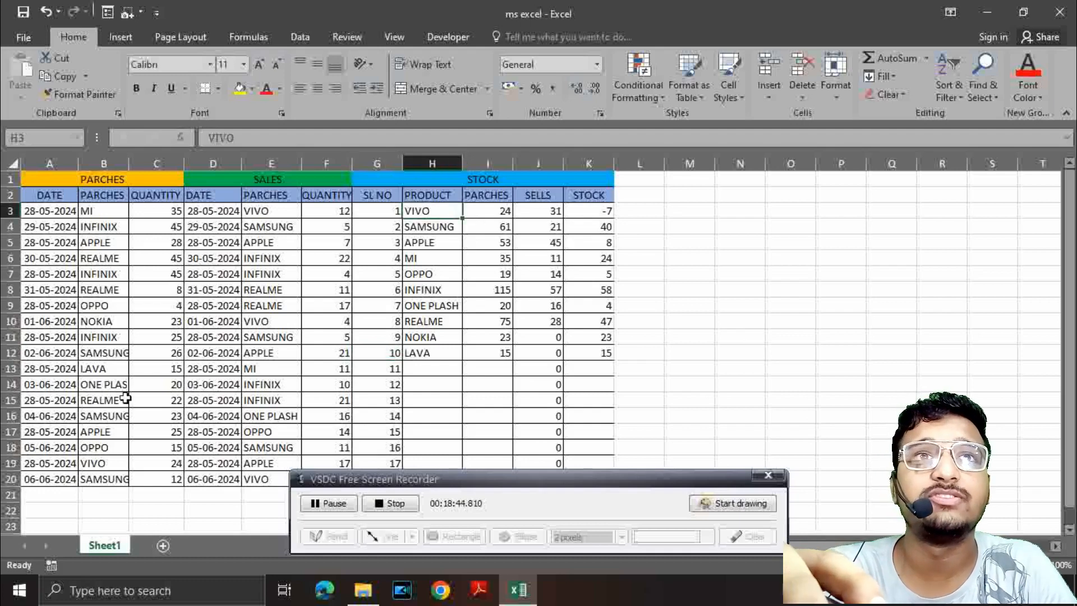
click(161, 464)
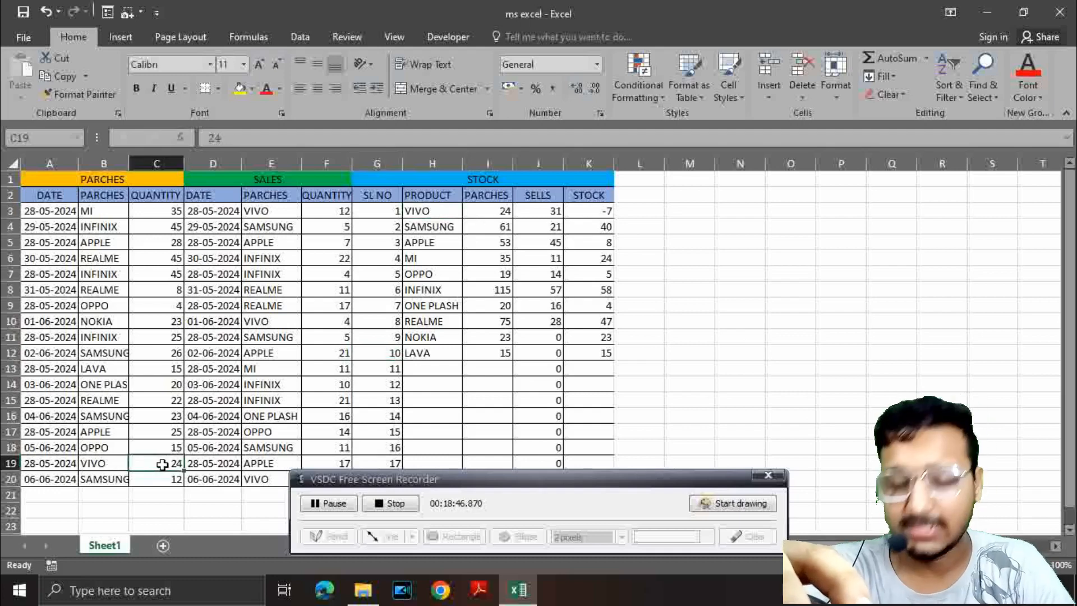
text(30)
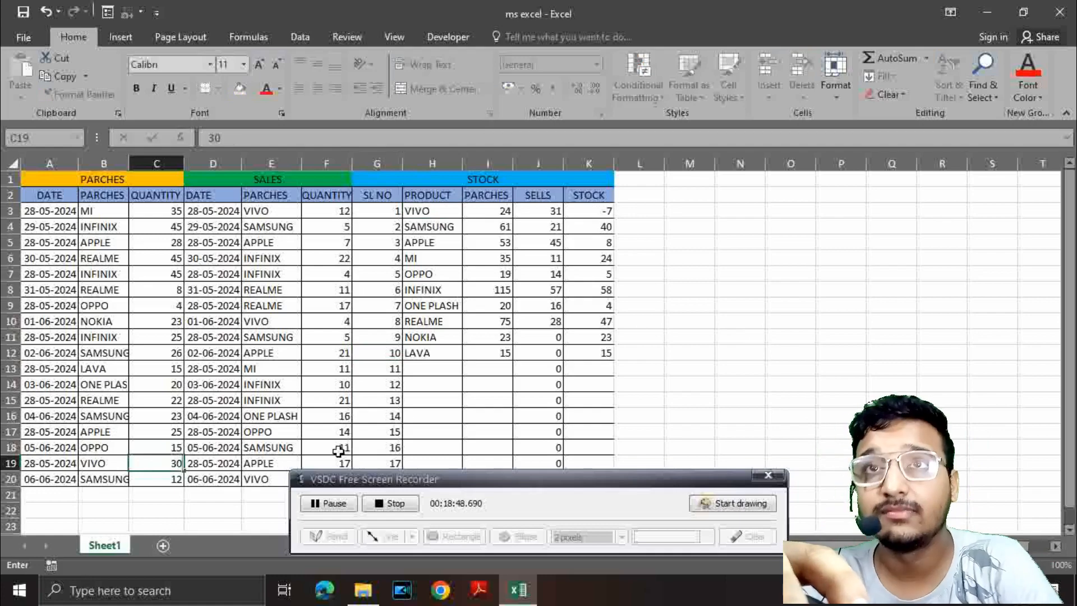
drag(438, 363, 487, 386)
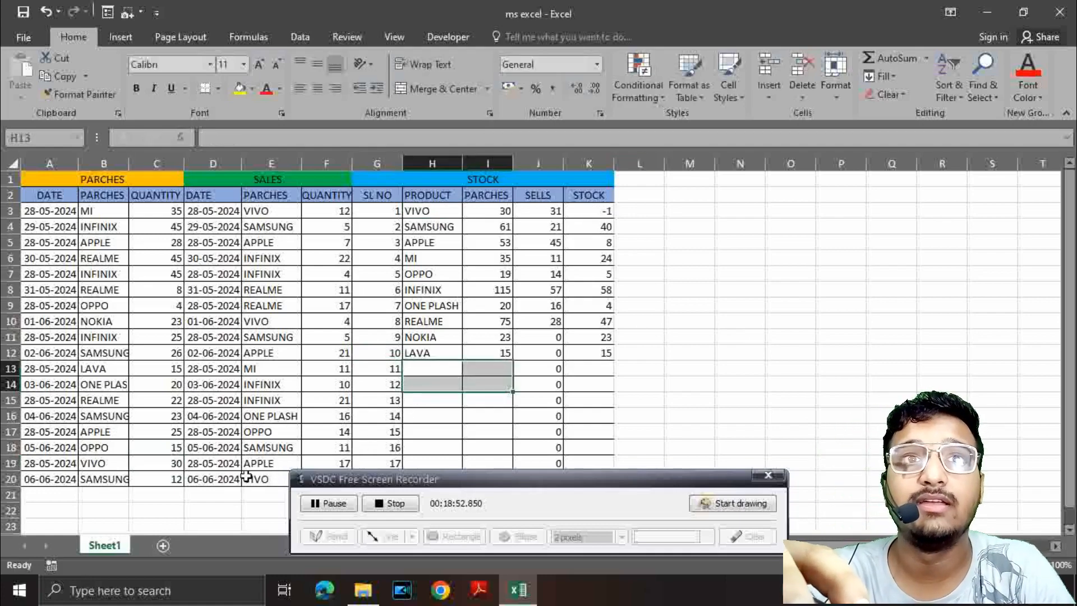
Step: Set the purchase quantity of VIVO in cell C19 to 40
scroll(282, 446, down, 1)
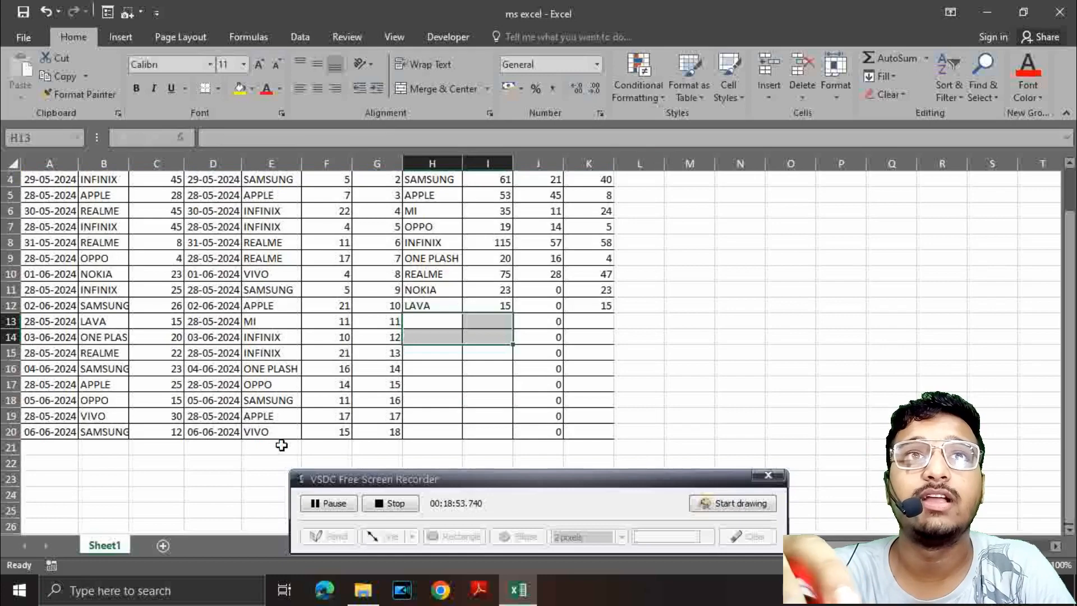
click(174, 420)
text(40)
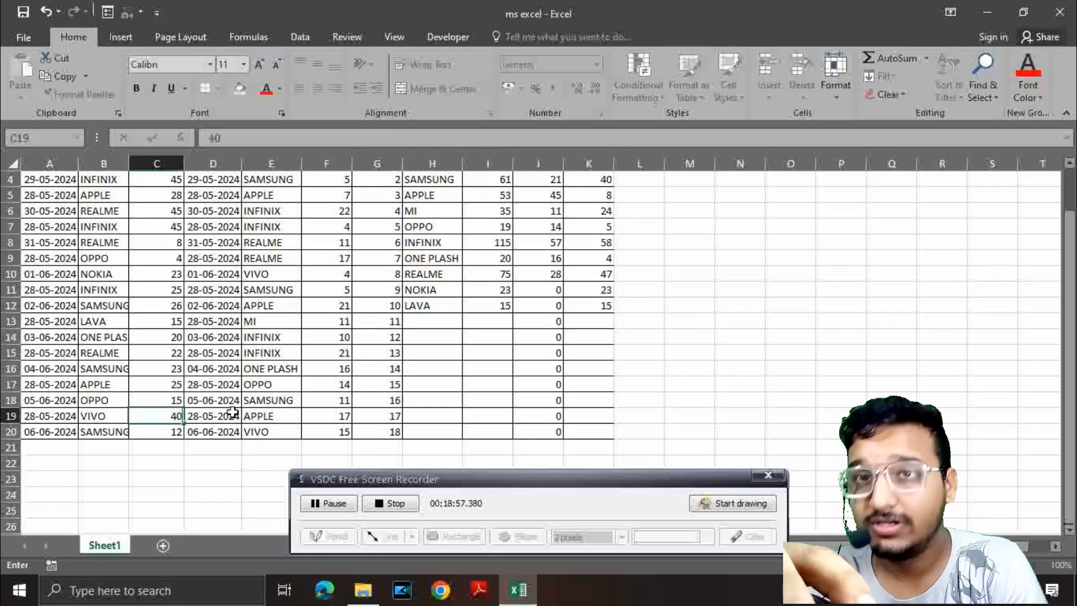
double_click(397, 365)
key(Escape)
scroll(435, 389, up, 1)
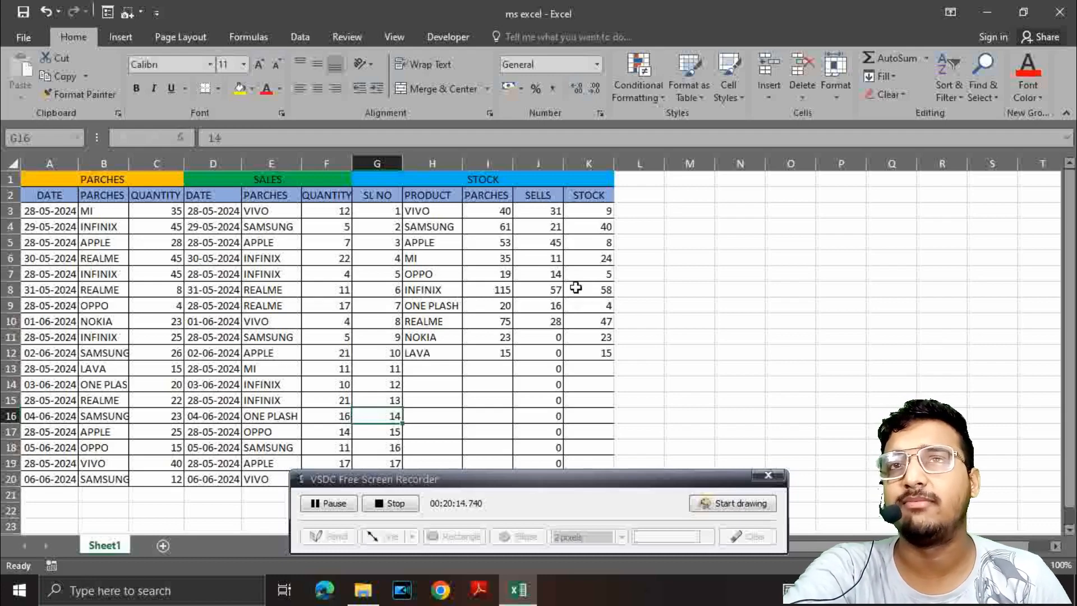
Step: Fill the purchase date cells A3:A20 with a light blue theme colour
scroll(576, 287, down, 2)
scroll(561, 281, up, 2)
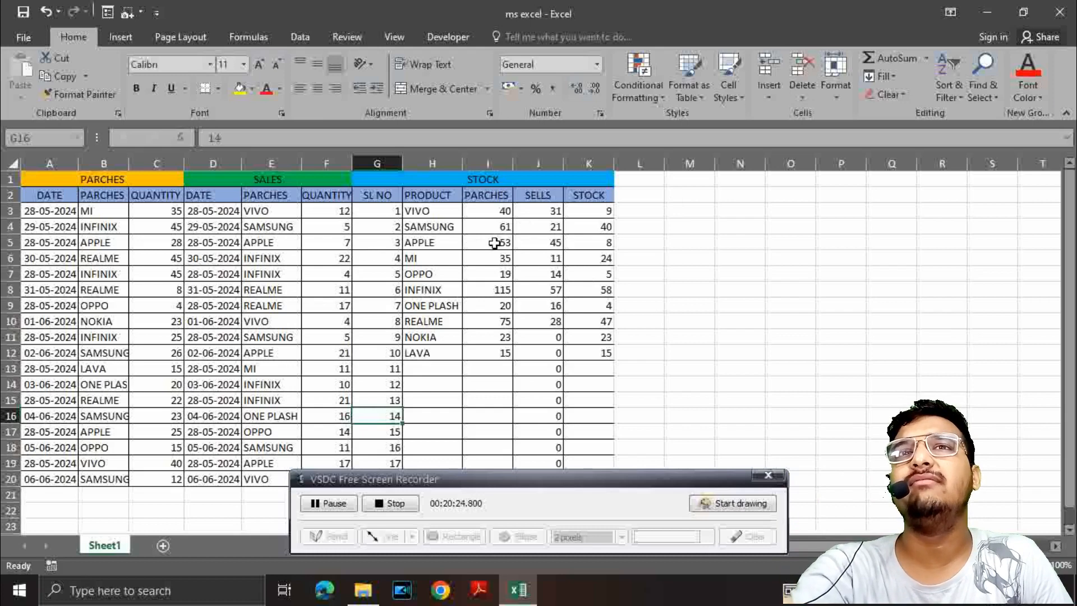
drag(45, 211, 66, 482)
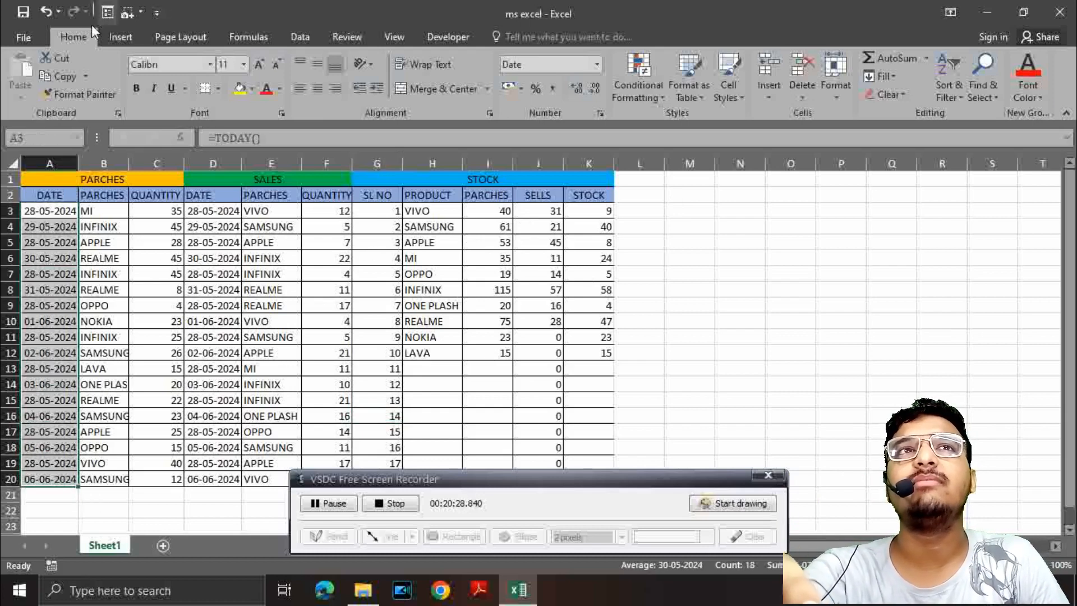
click(251, 89)
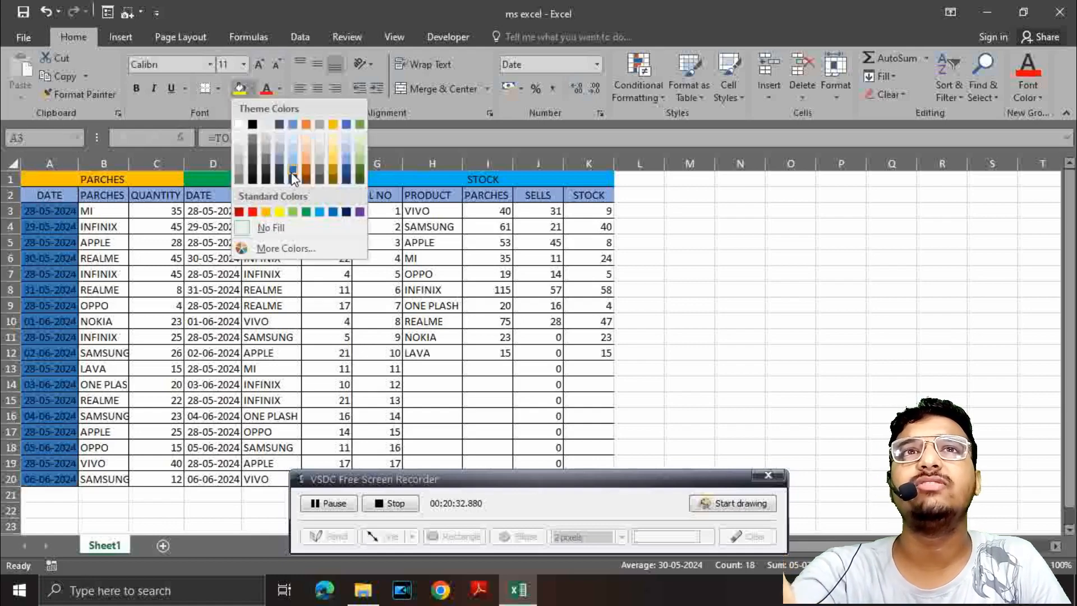
click(295, 150)
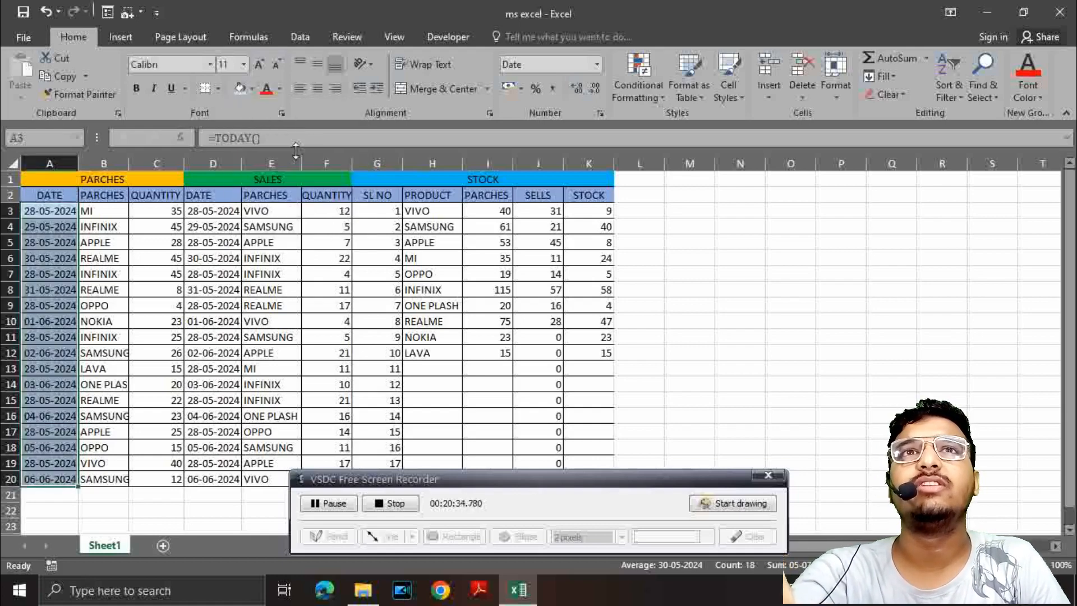
Step: Fill the purchased product cells B3:B20 with a light orange theme colour
drag(87, 205, 116, 474)
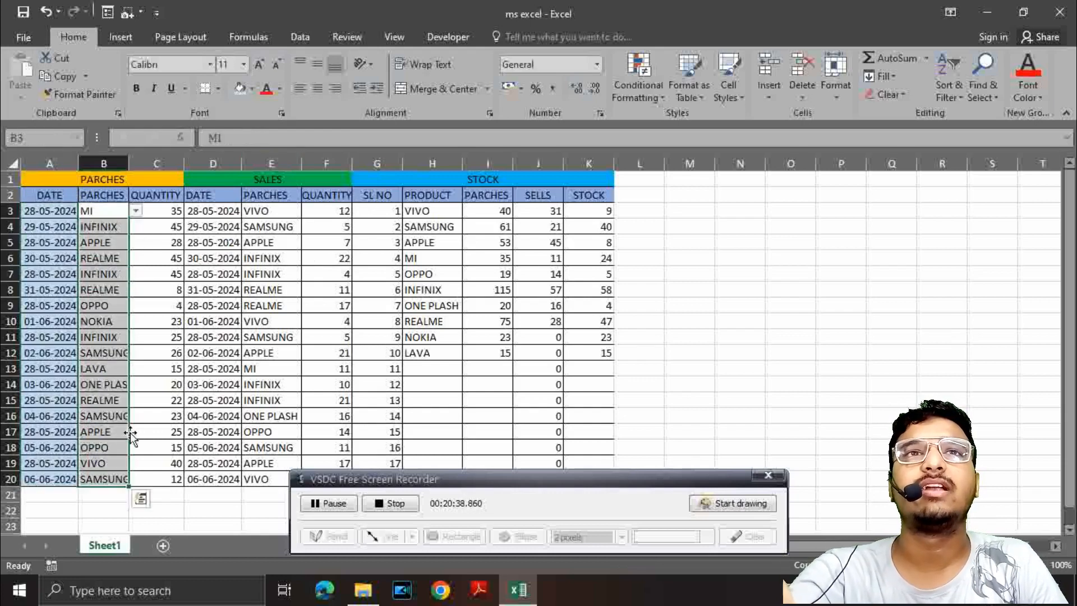
click(252, 88)
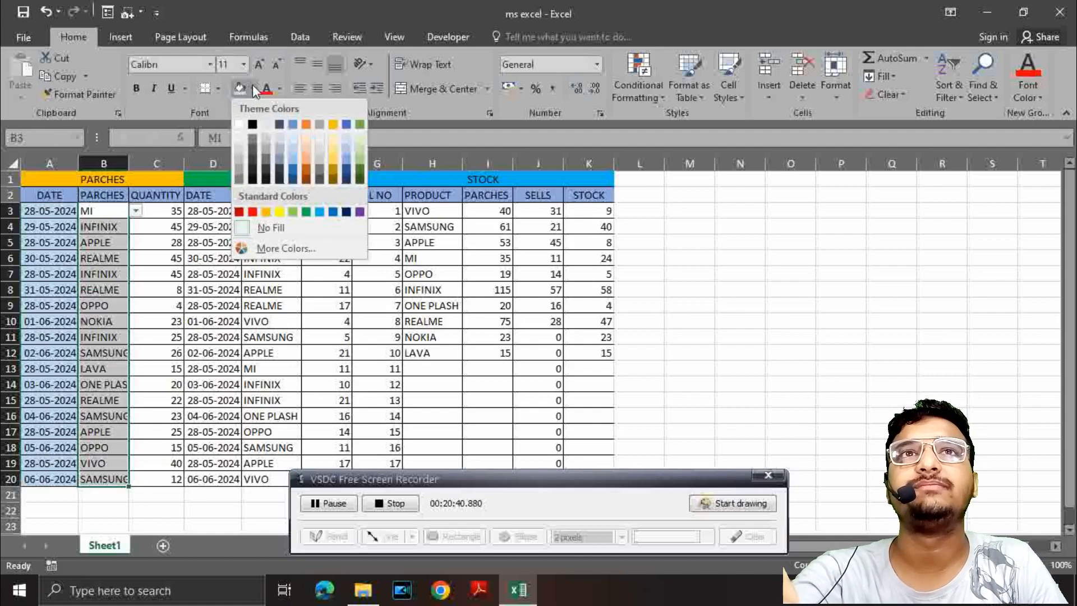
click(306, 168)
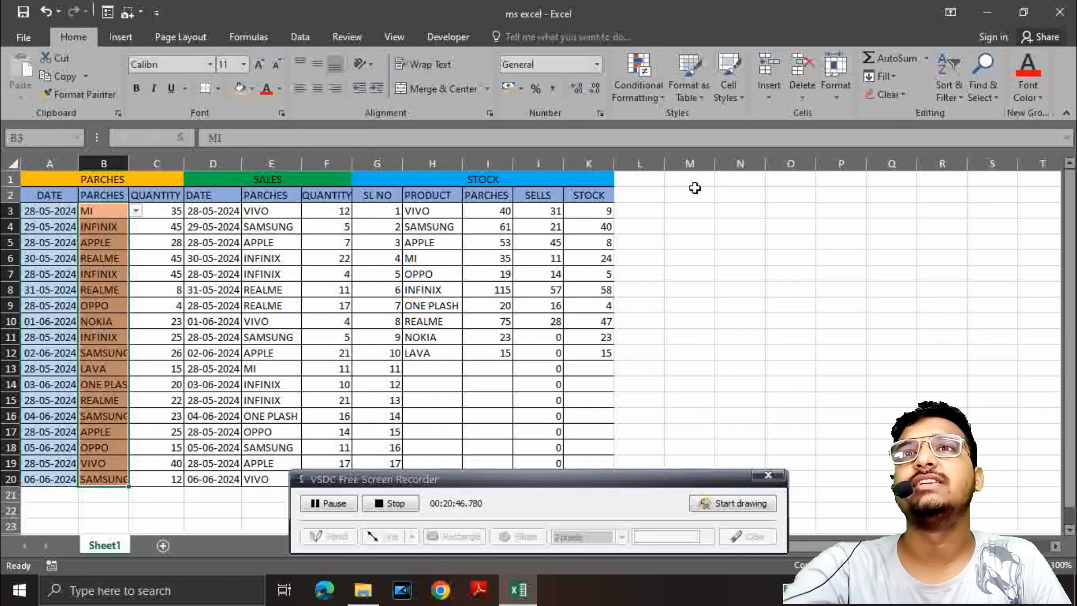
Step: Add a Greater Than conditional formatting rule to stock cells K3:K12 with threshold 05 and Light Red Fill with Dark Red Text
drag(601, 212, 596, 351)
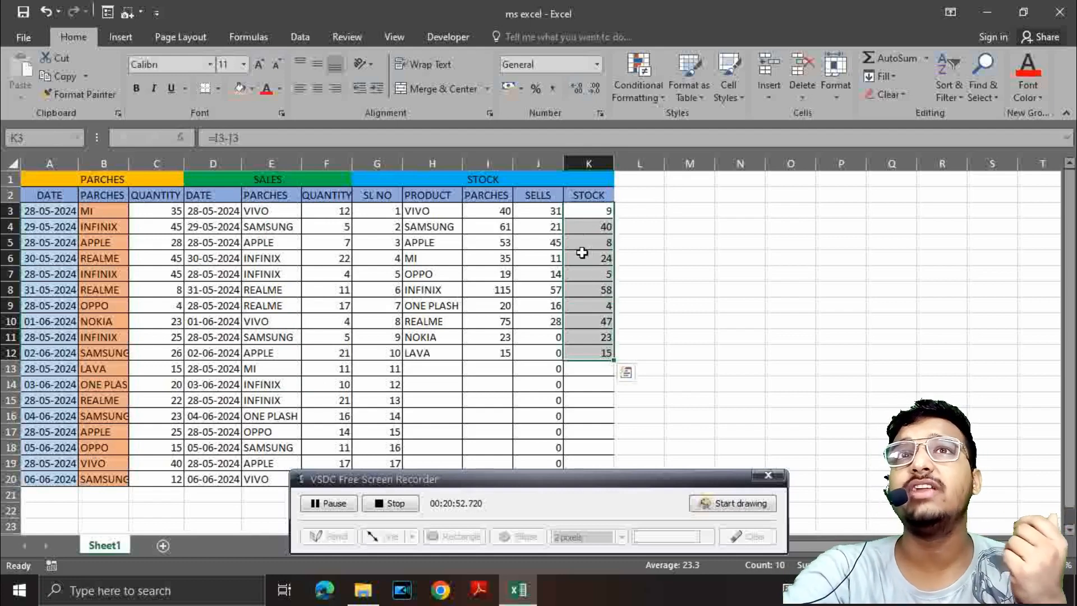
click(650, 90)
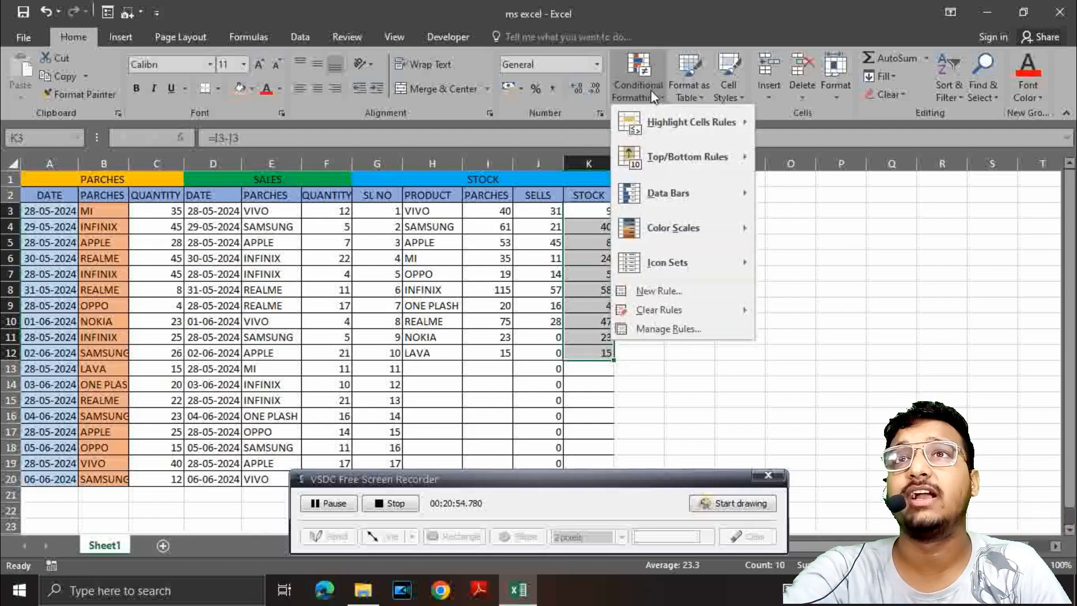
mouse_move(658, 119)
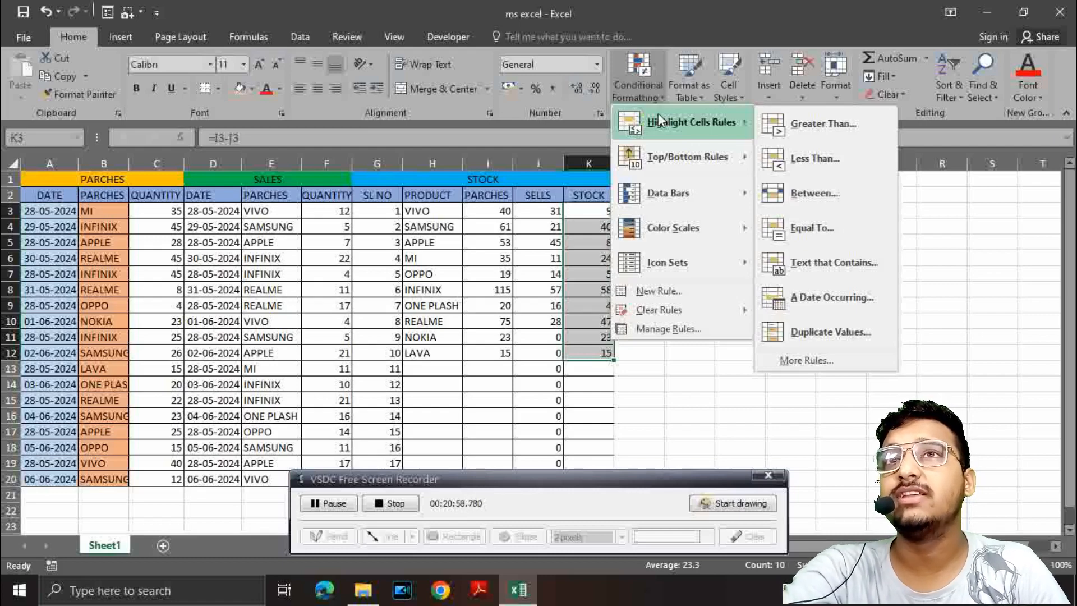
mouse_move(685, 229)
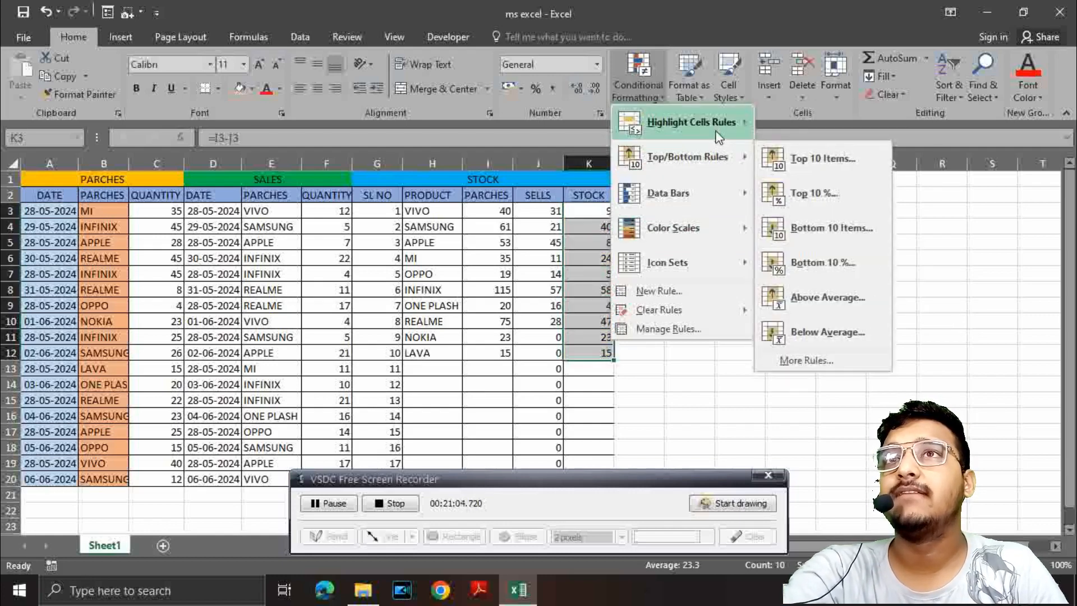
mouse_move(719, 137)
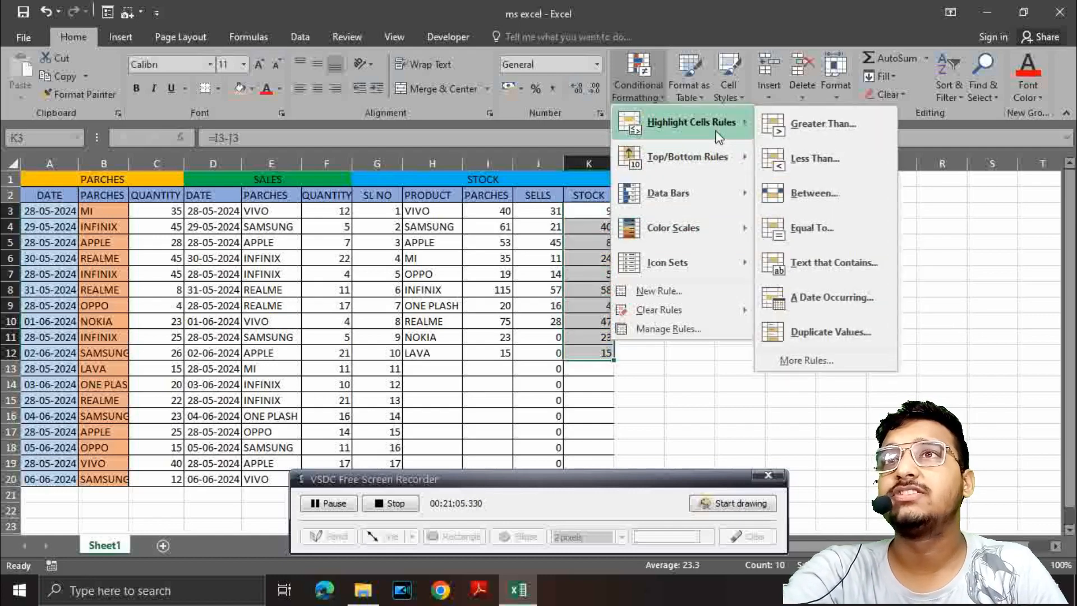
click(806, 123)
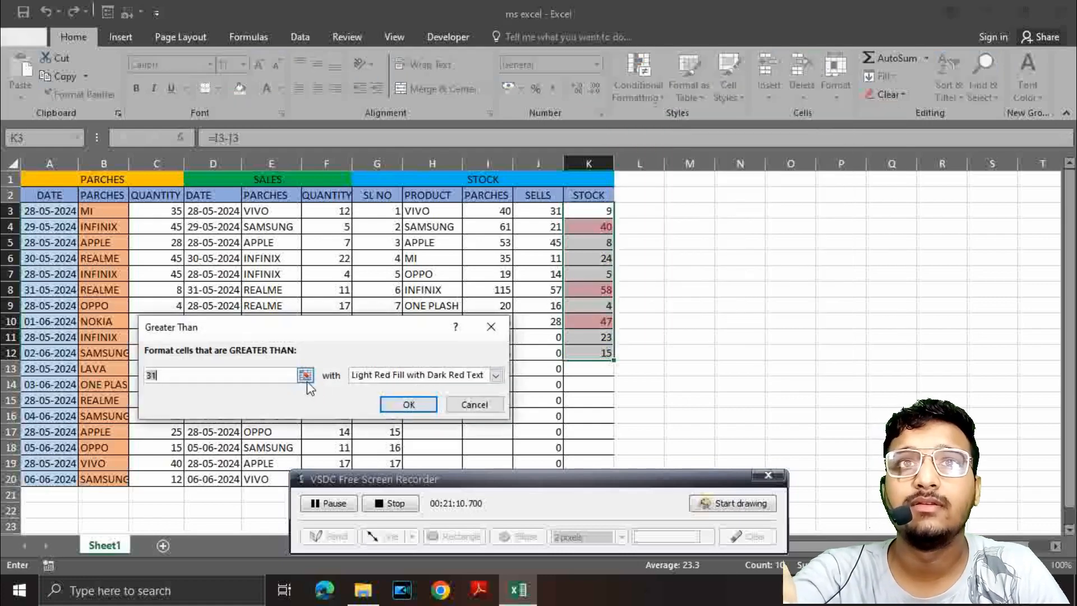
click(254, 374)
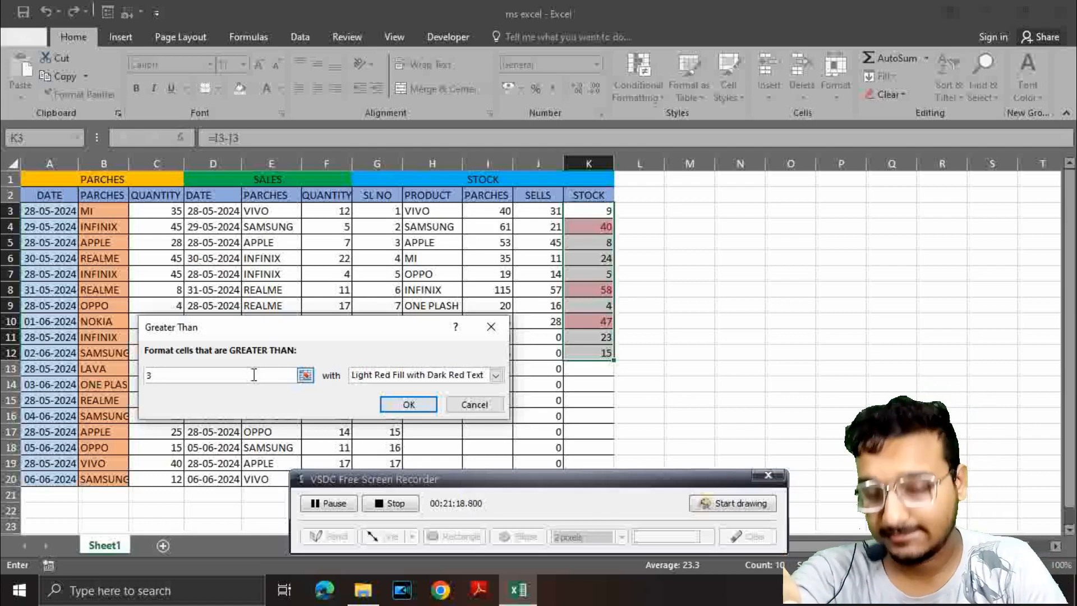
key(BackSpace)
text(05)
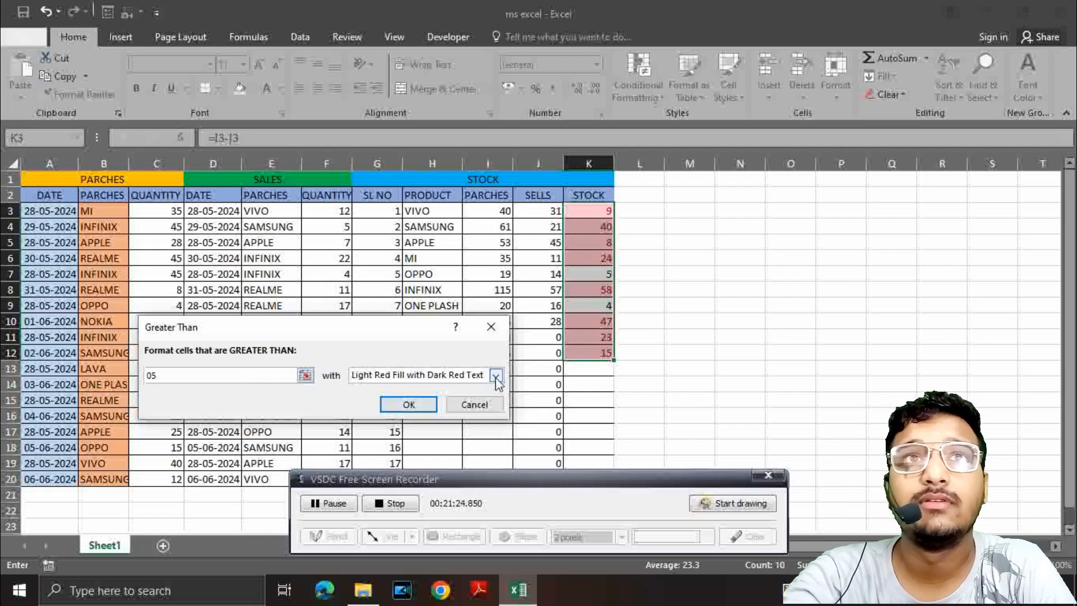
click(418, 408)
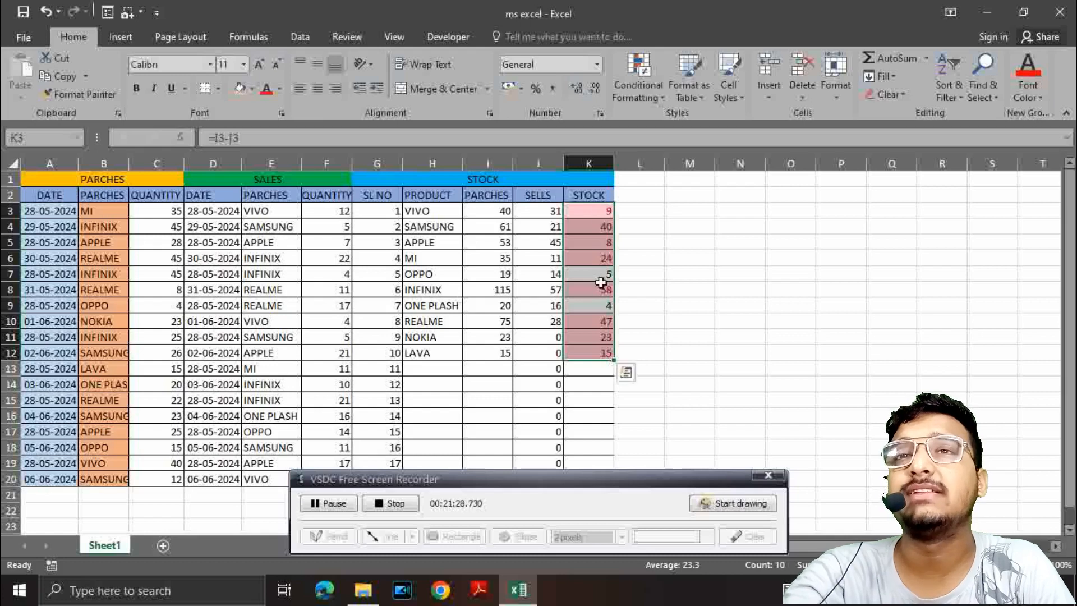
click(634, 335)
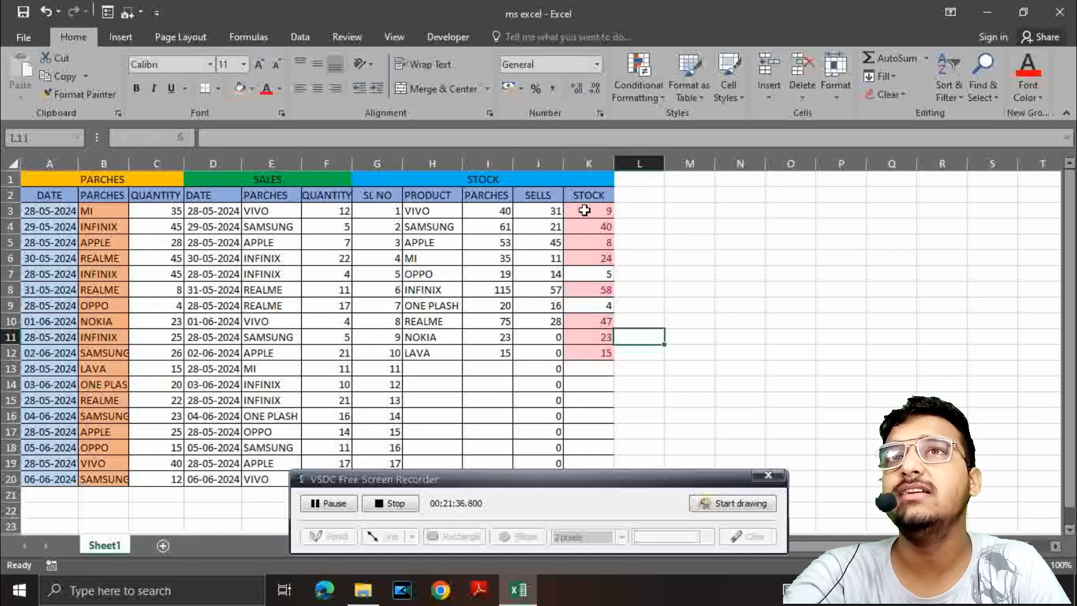
Step: Add a second Greater Than rule to stock cells K3:K12 with threshold 31 and Green Fill with Dark Green Text
drag(584, 210, 582, 353)
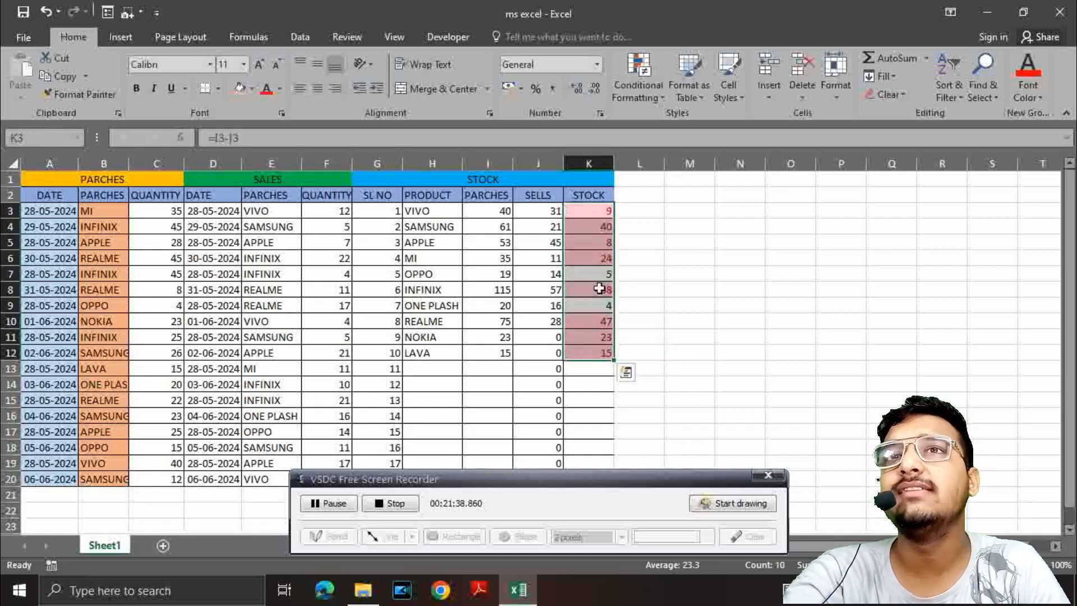
click(658, 93)
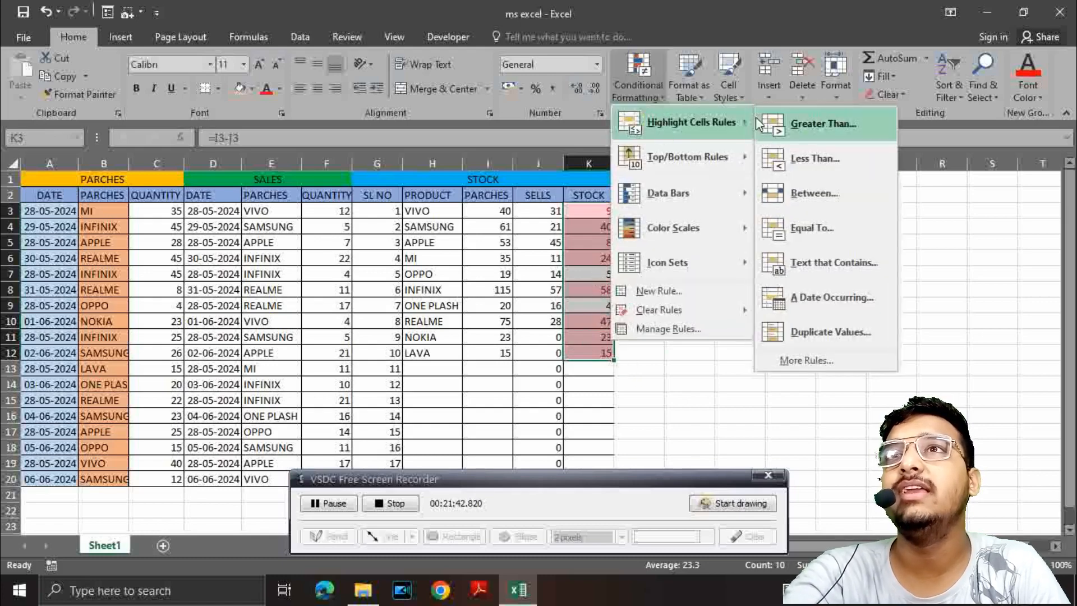
click(818, 122)
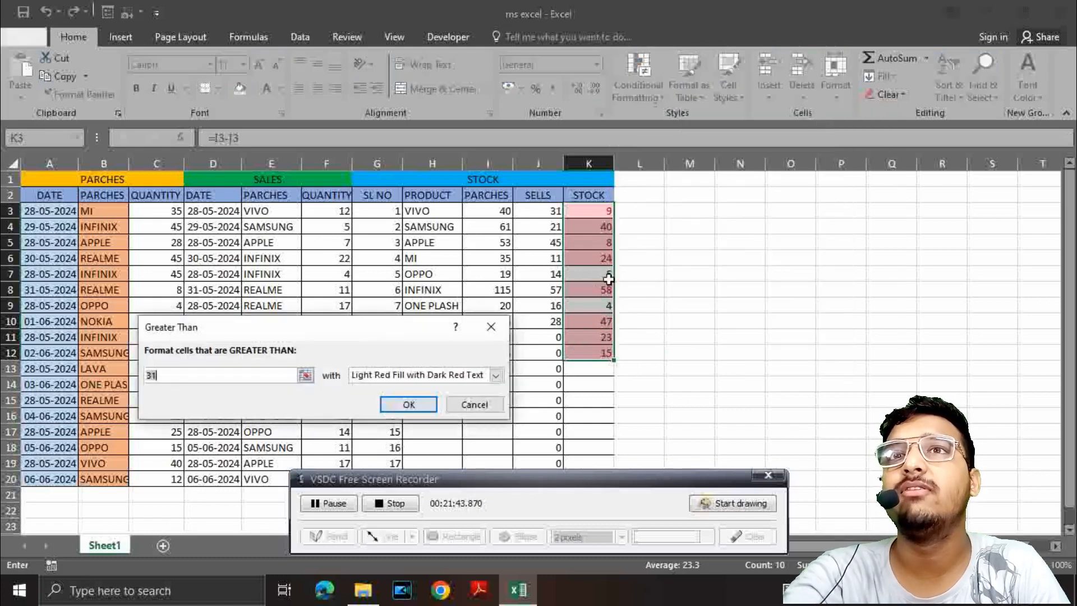
click(496, 374)
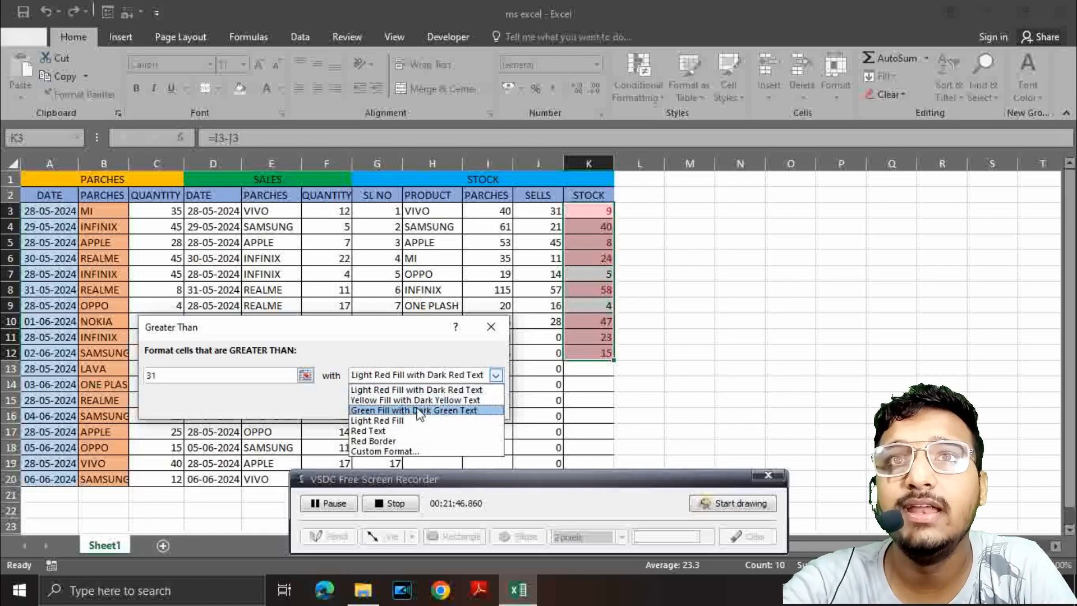
click(420, 410)
click(408, 405)
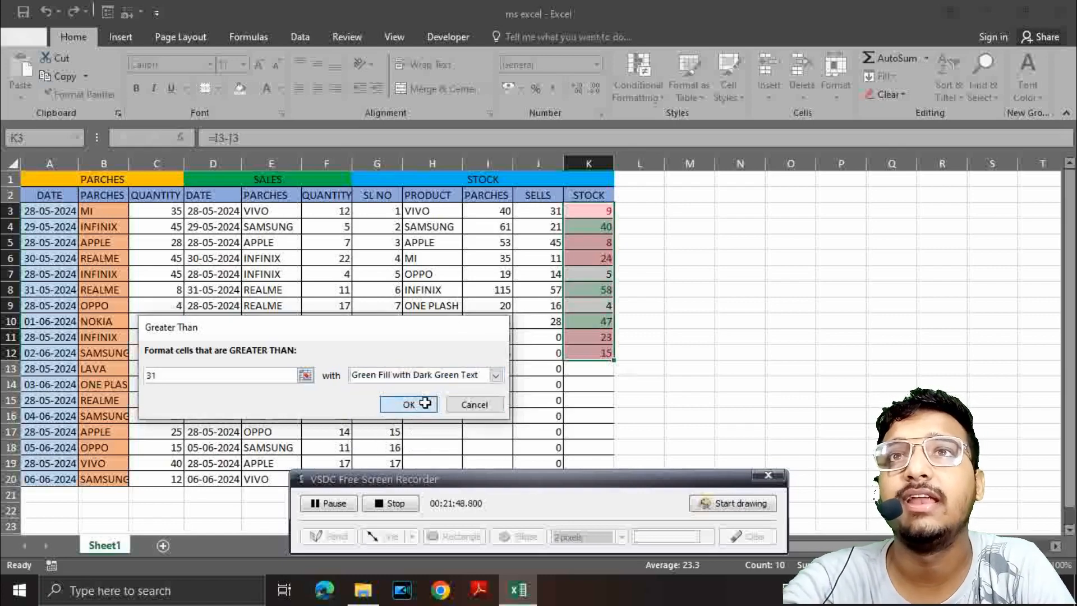
click(666, 287)
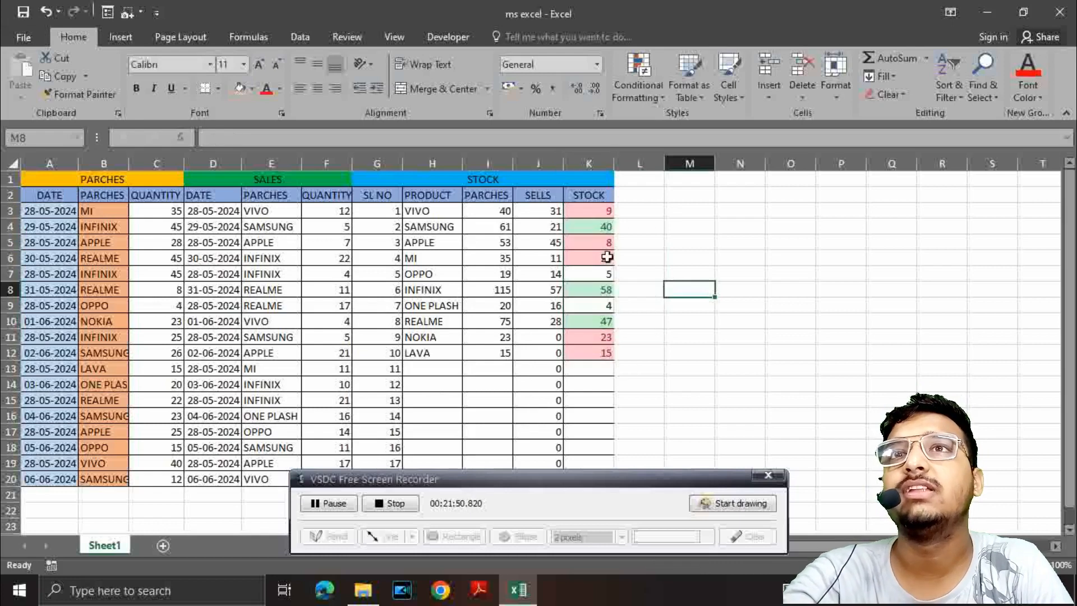